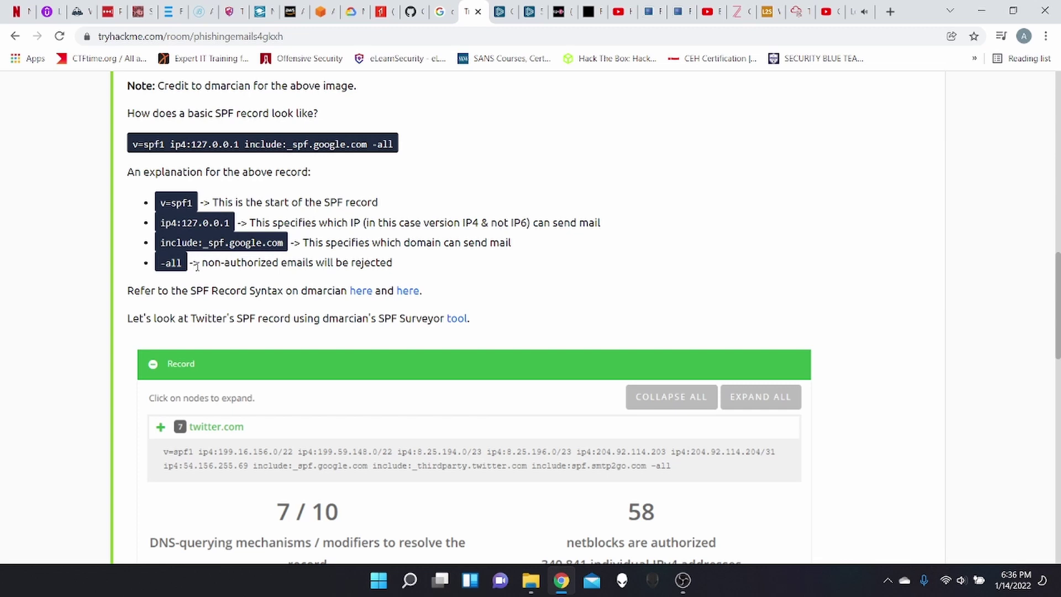
Step: Read the basic SPF record explanation and view the enlarged image of Twitter's SPF record, closing it again
scroll(626, 281, "down", 1)
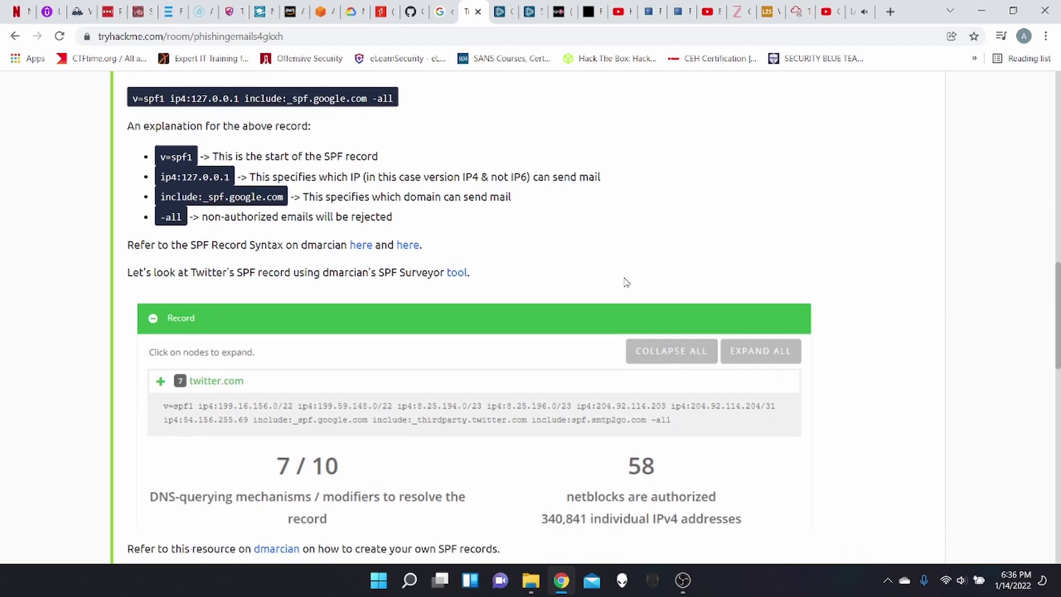
scroll(625, 282, "up", 1)
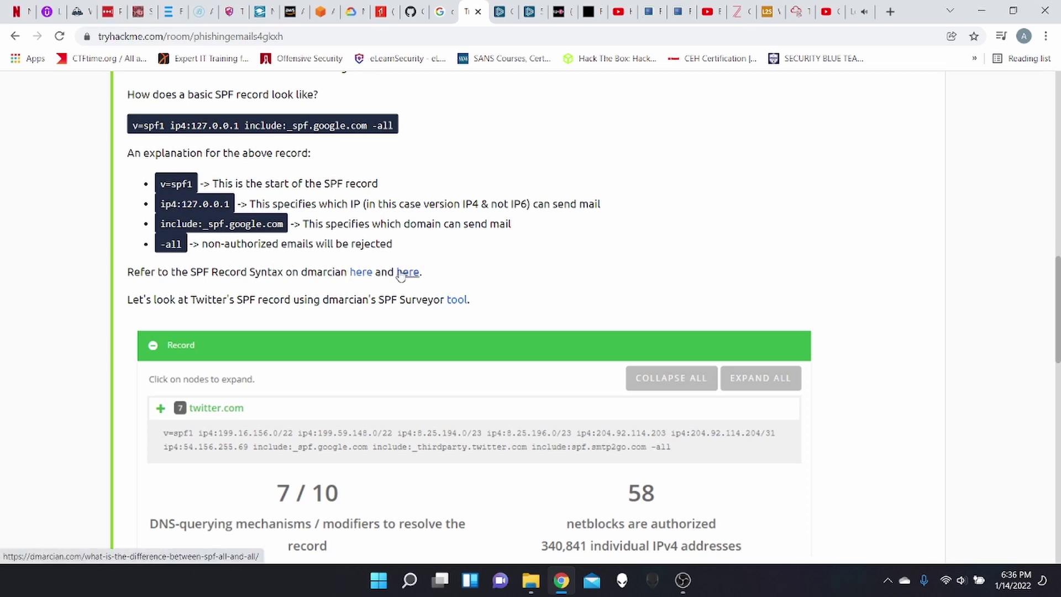
scroll(619, 293, "down", 4)
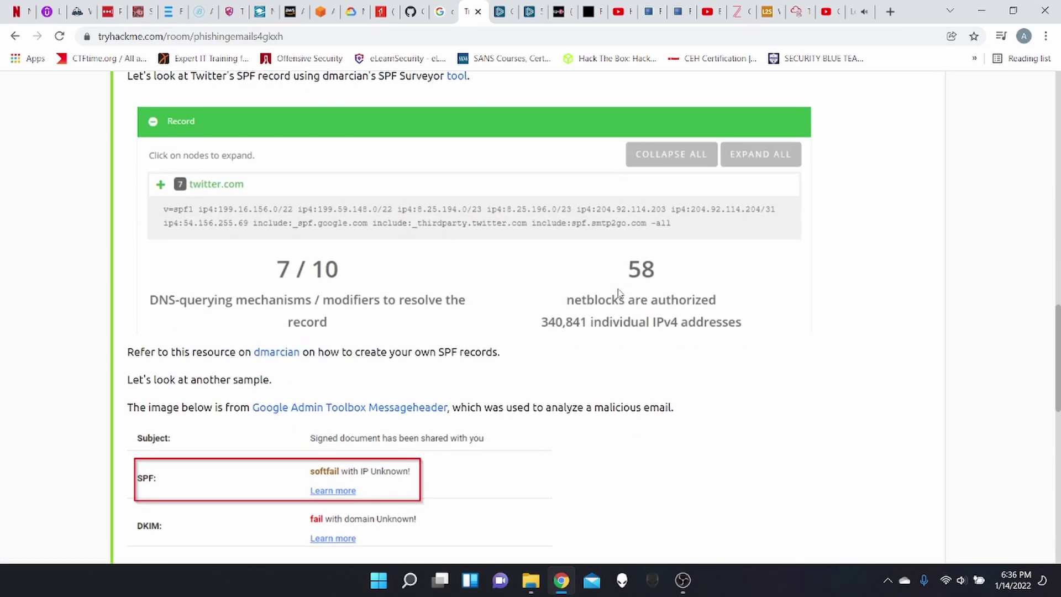
scroll(899, 280, "up", 1)
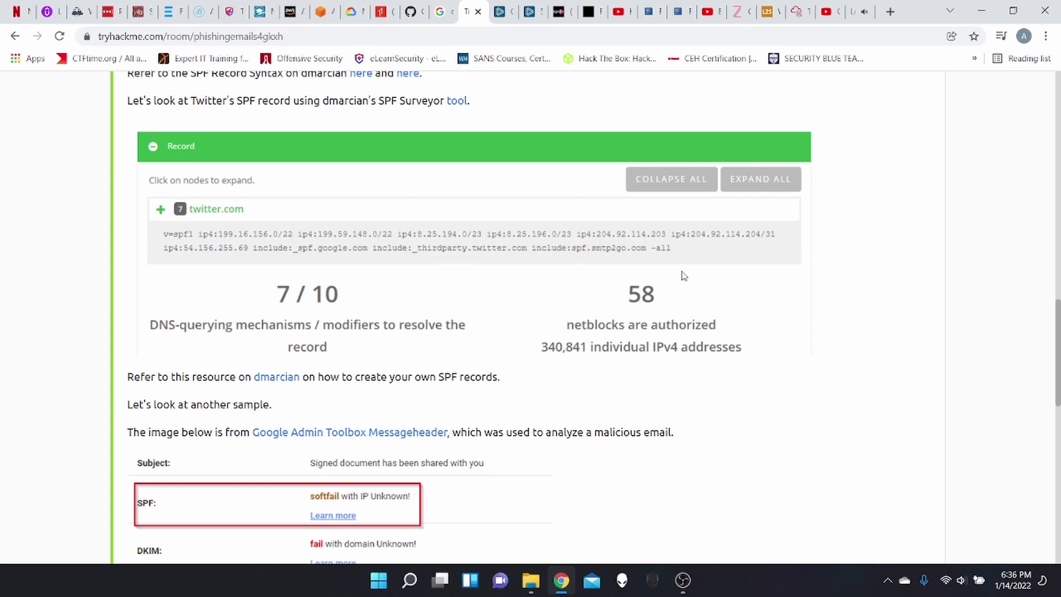
left_click(623, 275)
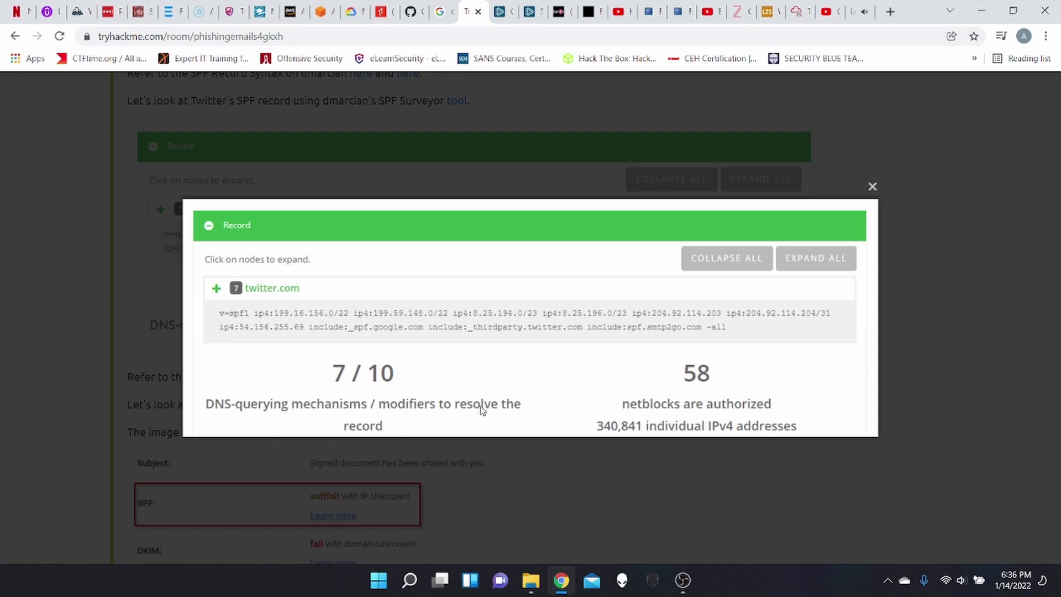
left_click(931, 300)
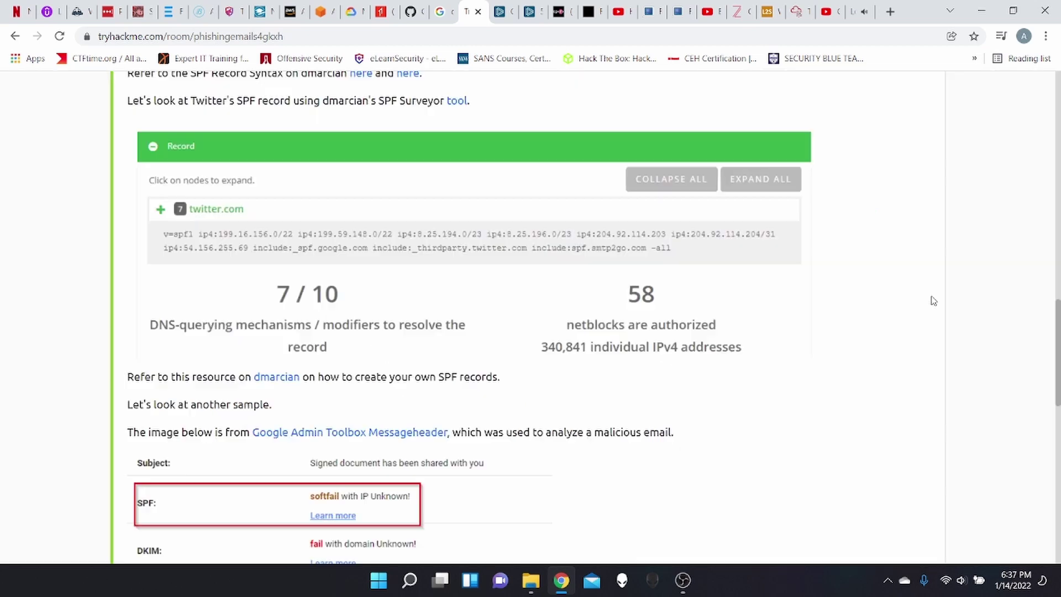
Step: Examine the Google Admin Toolbox Messageheader sample of the malicious email and the SPF questions below it
scroll(932, 300, "down", 2)
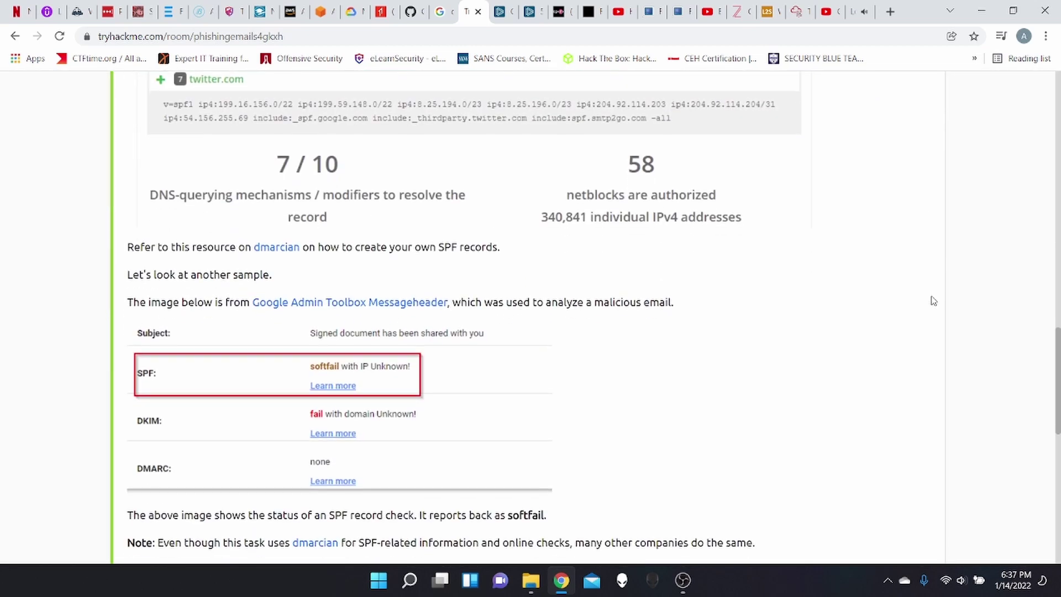
scroll(933, 299, "down", 1)
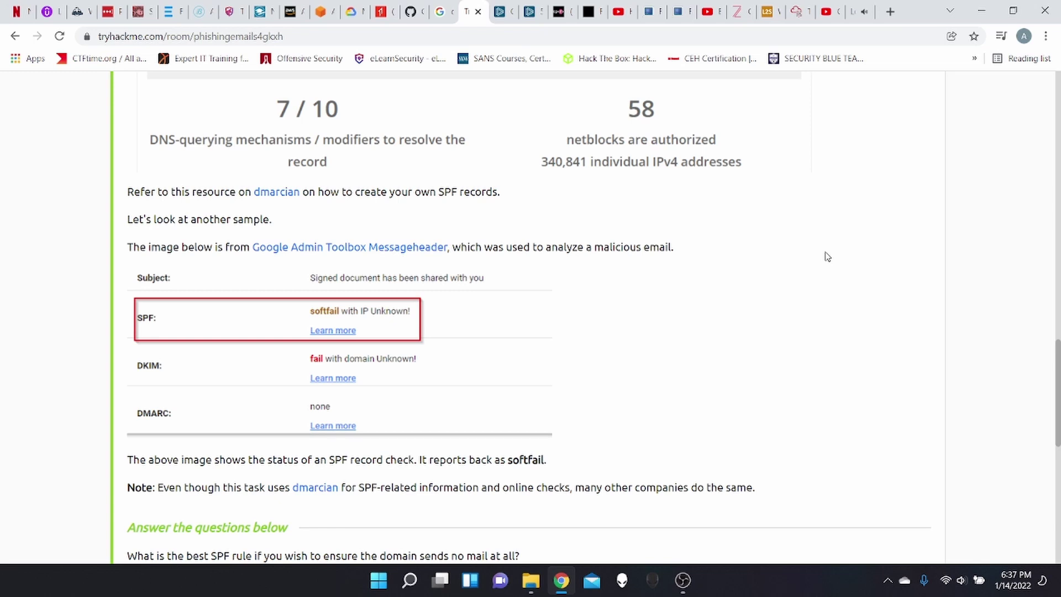
scroll(827, 256, "down", 2)
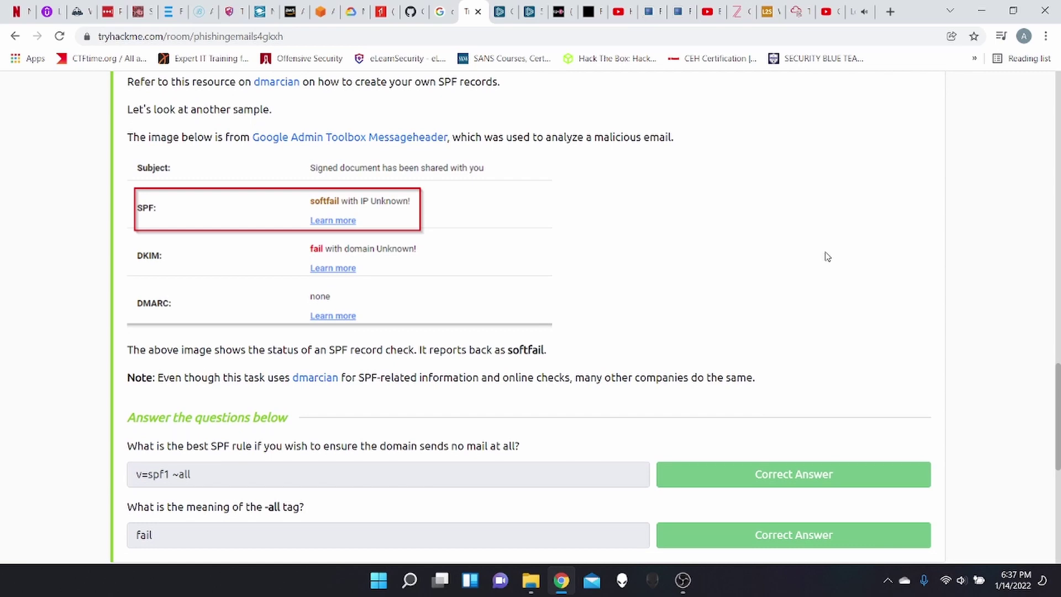
scroll(827, 256, "down", 1)
scroll(827, 256, "up", 1)
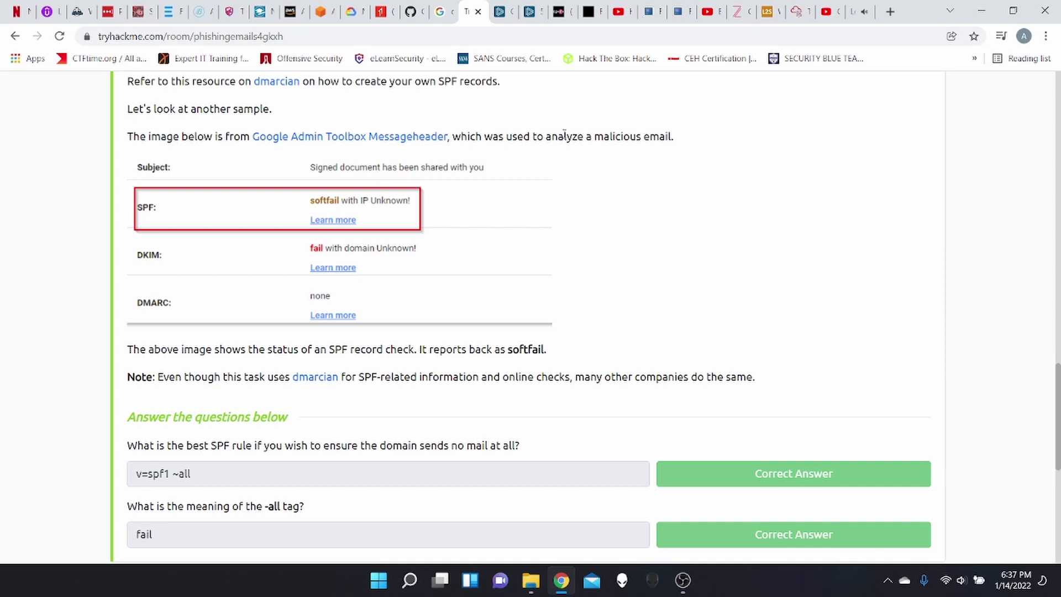
double_click(623, 137)
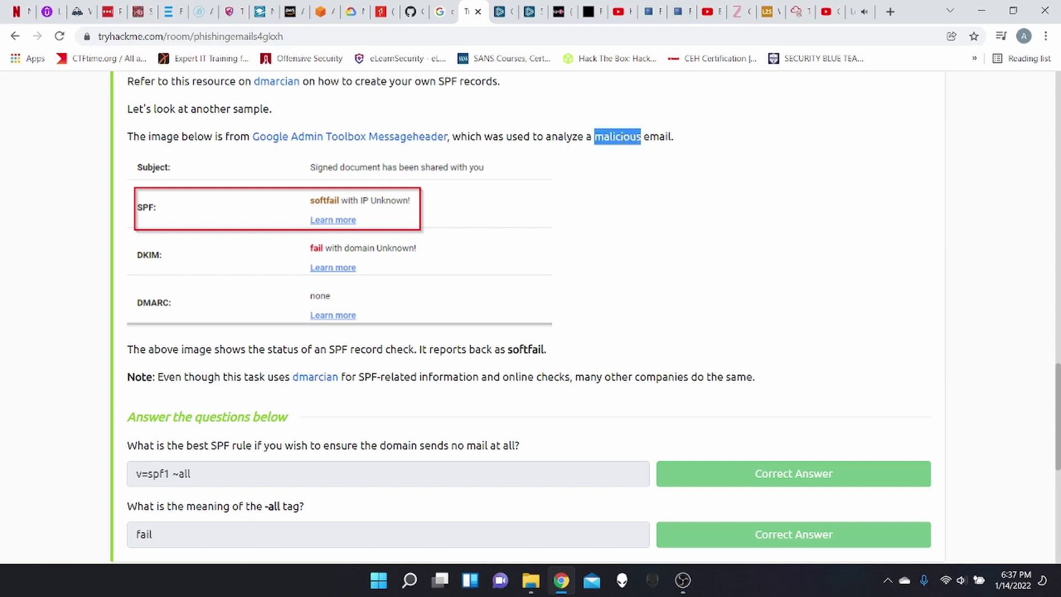
left_click(762, 167)
scroll(762, 168, "down", 2)
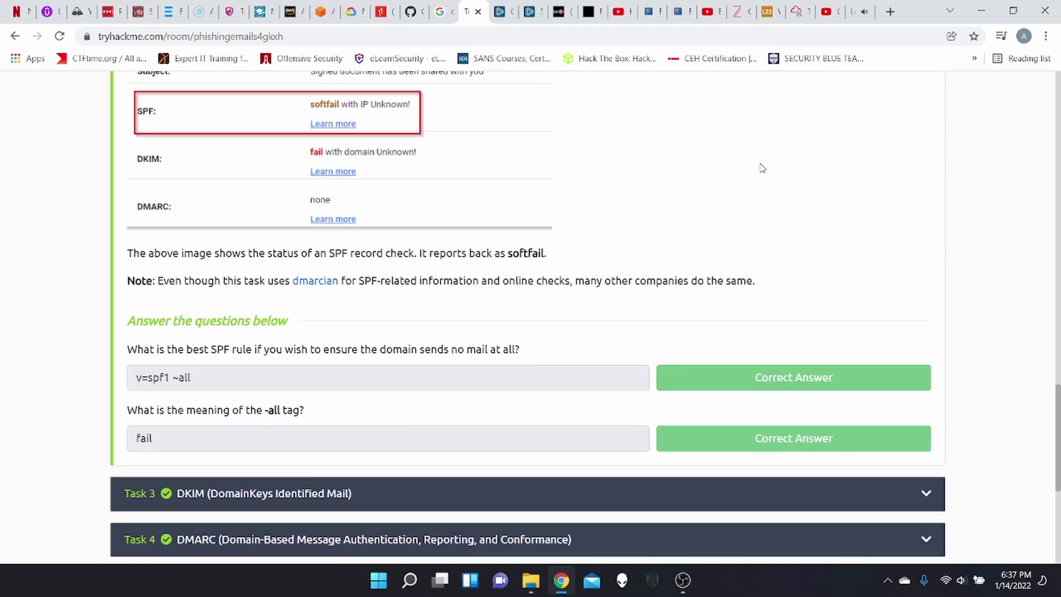
scroll(761, 168, "up", 1)
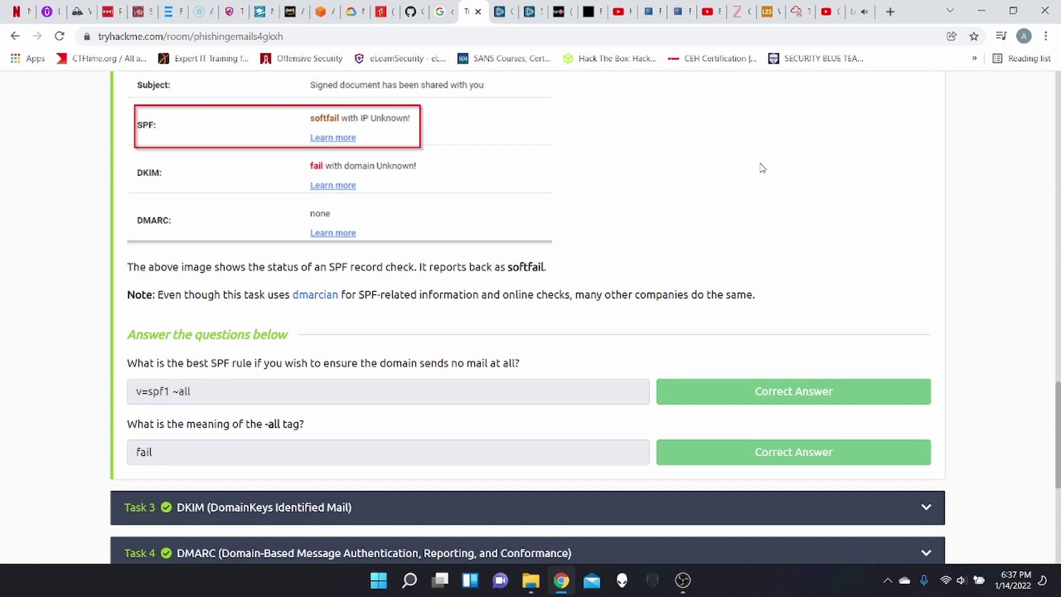
Step: Go back over the -all tag in the SPF record explanation and compare it with the answered SPF questions
scroll(761, 168, "up", 8)
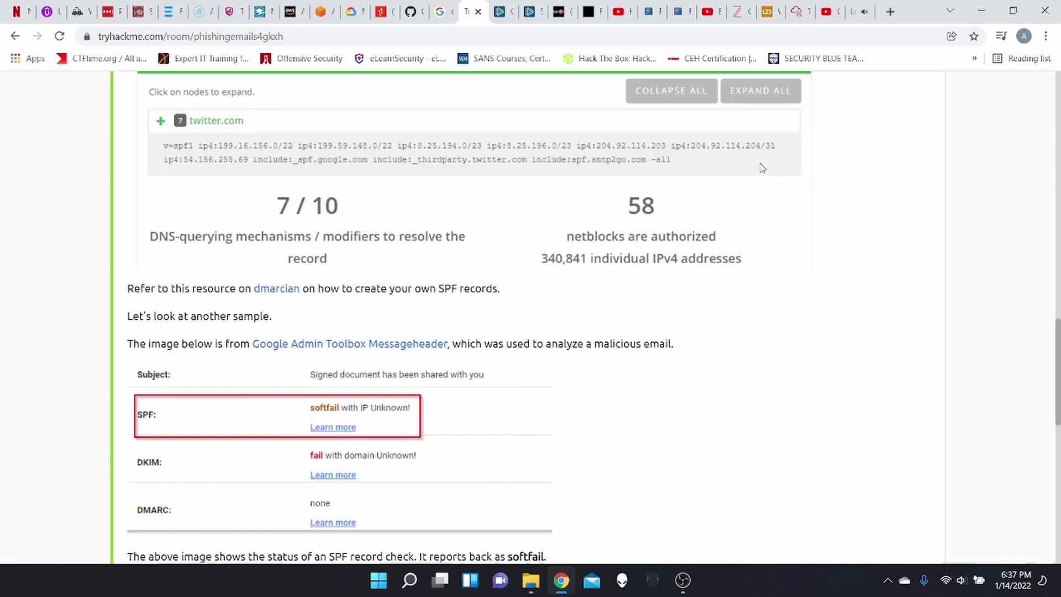
scroll(762, 167, "up", 2)
scroll(761, 168, "down", 1)
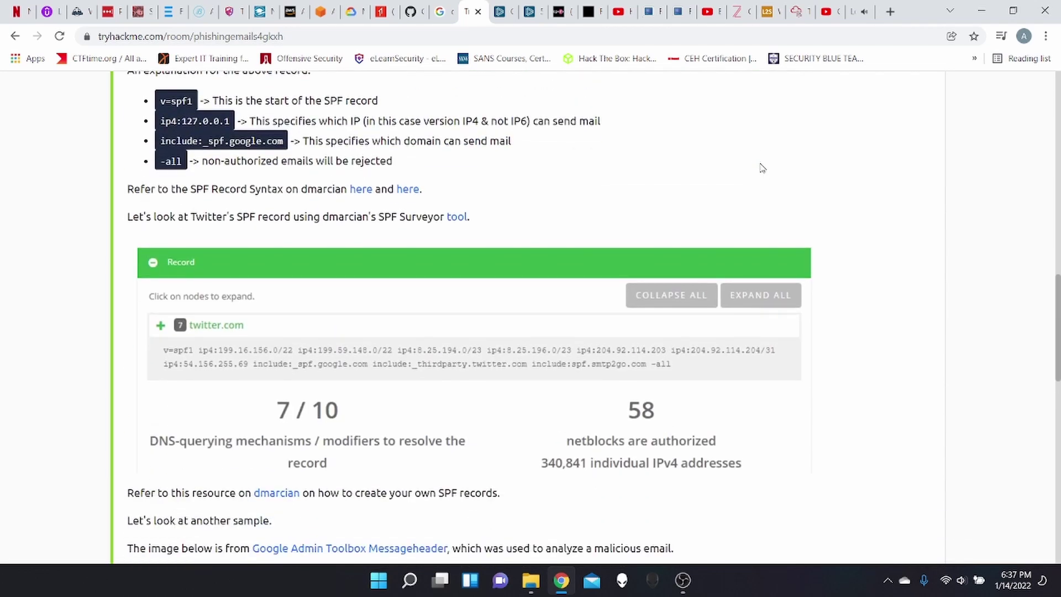
left_click_drag(160, 161, 192, 161)
left_click(192, 161)
scroll(679, 219, "down", 8)
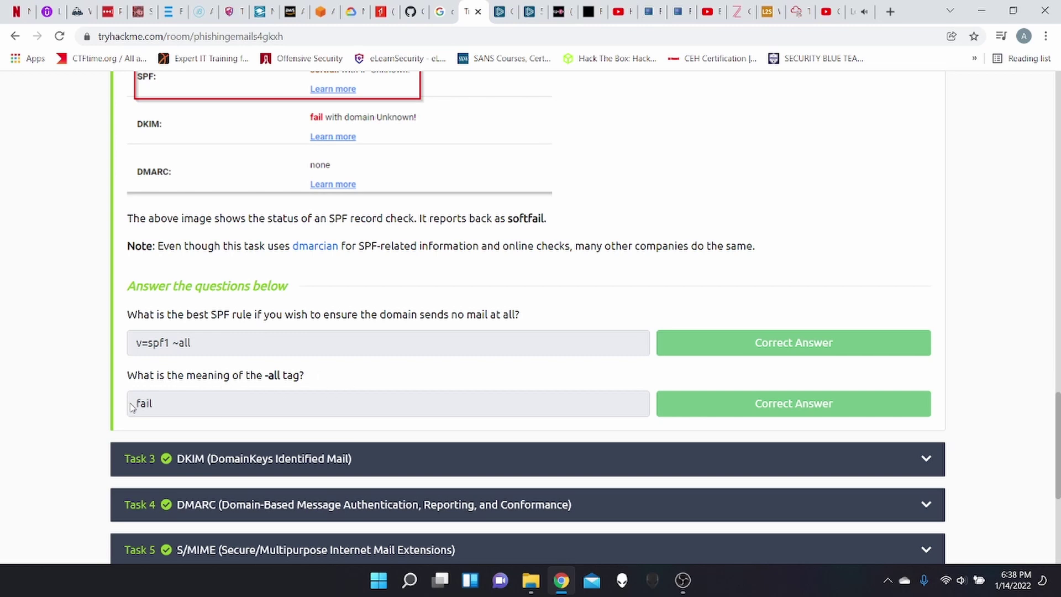
Step: Open Task 3 on DKIM and read the definition, sample record and explanation of its tags
scroll(361, 371, "down", 3)
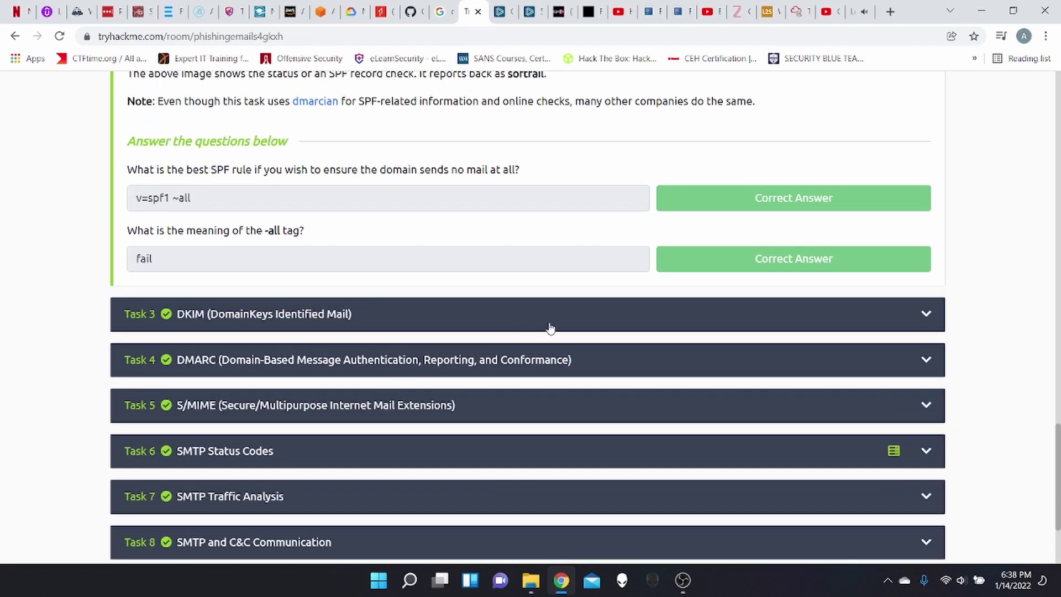
left_click(595, 316)
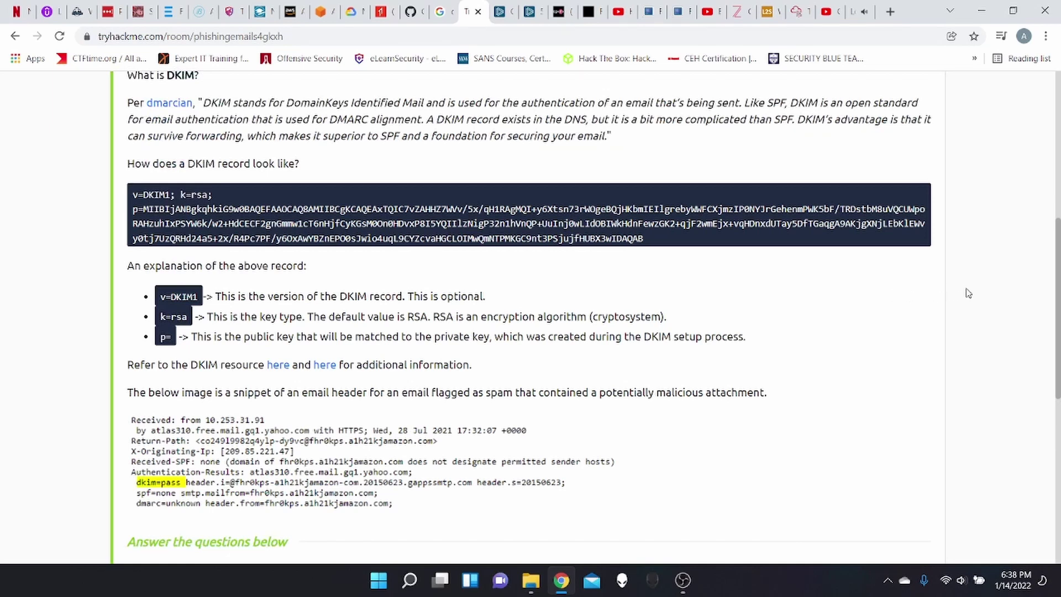
scroll(968, 292, "down", 1)
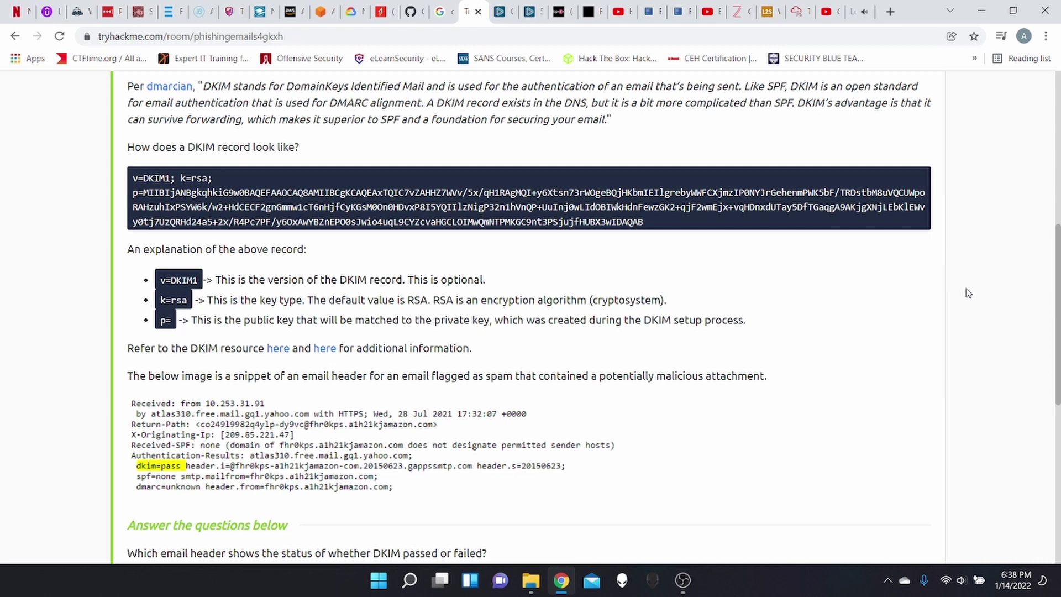
scroll(966, 292, "down", 1)
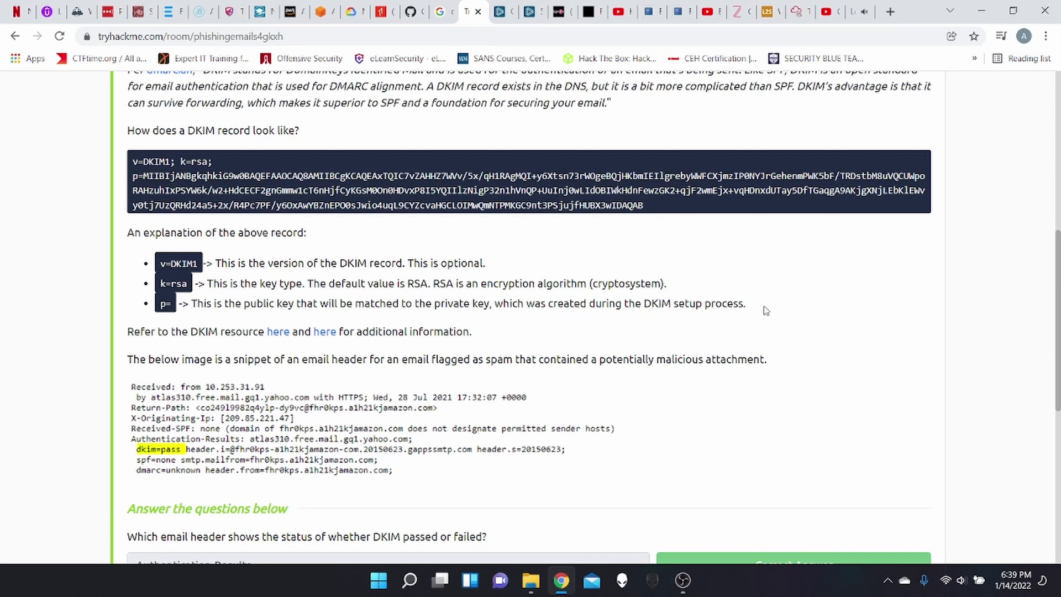
Step: View the enlarged spam email header snippet with the DKIM result in Task 3, then close it
scroll(805, 315, "down", 3)
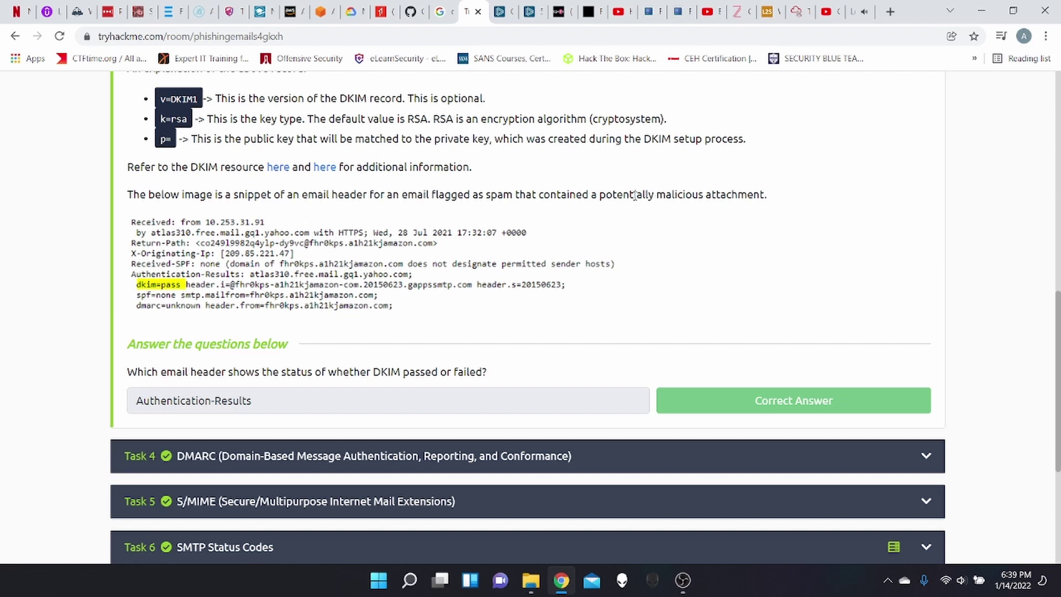
left_click(369, 278)
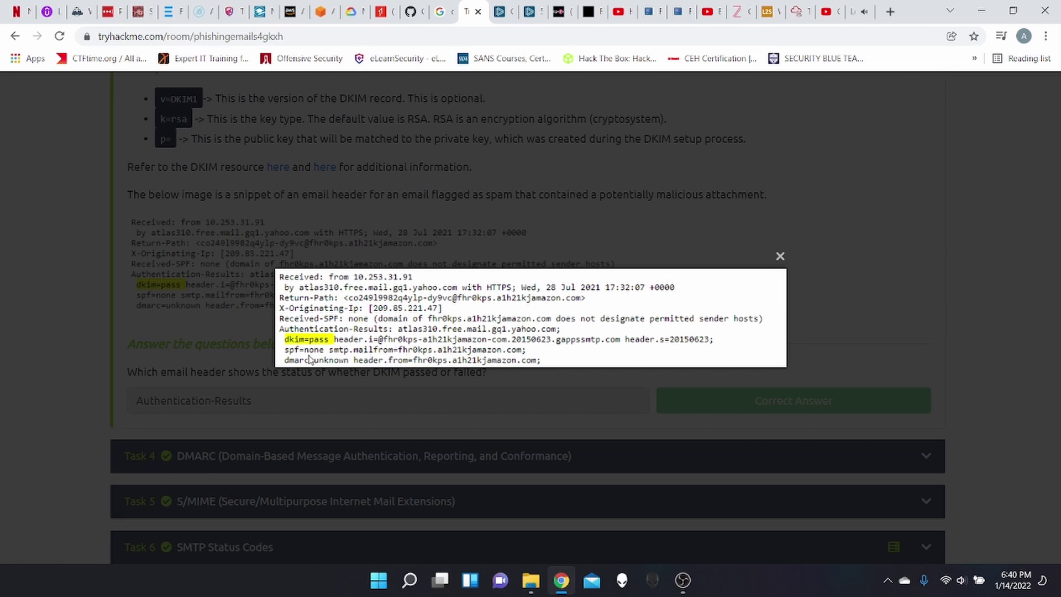
left_click(898, 277)
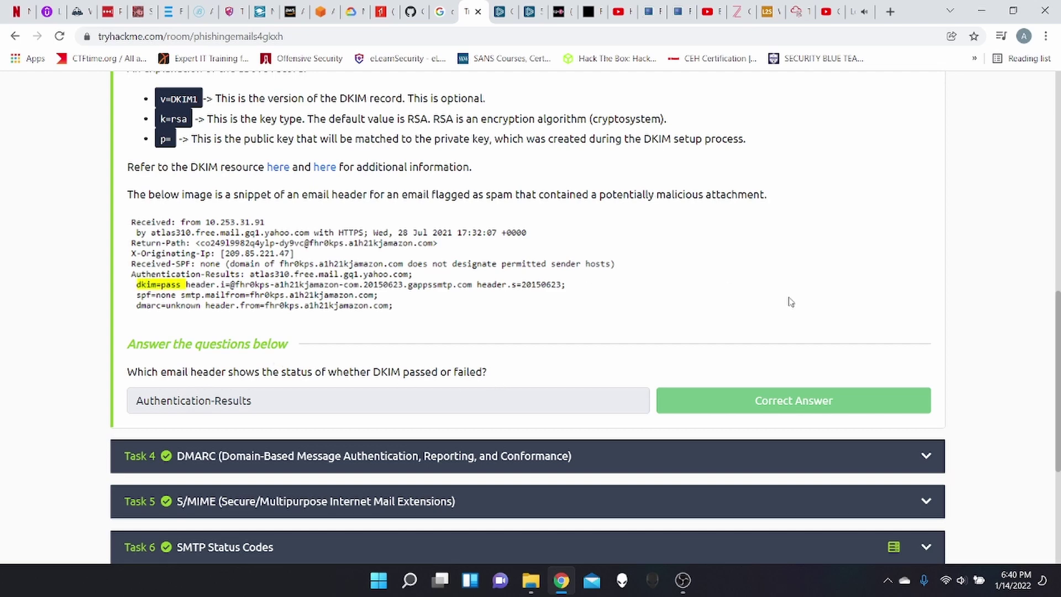
Step: Open Task 4 on DMARC and read the definition, basic record and explanation of its tags
scroll(790, 301, "down", 2)
left_click(681, 368)
scroll(898, 330, "down", 10)
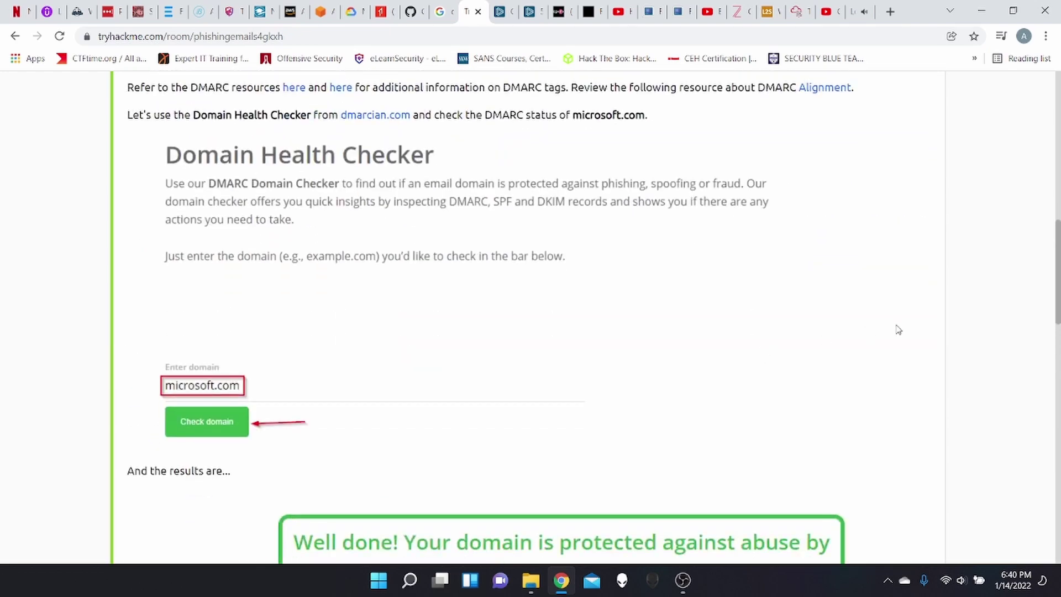
scroll(898, 330, "up", 6)
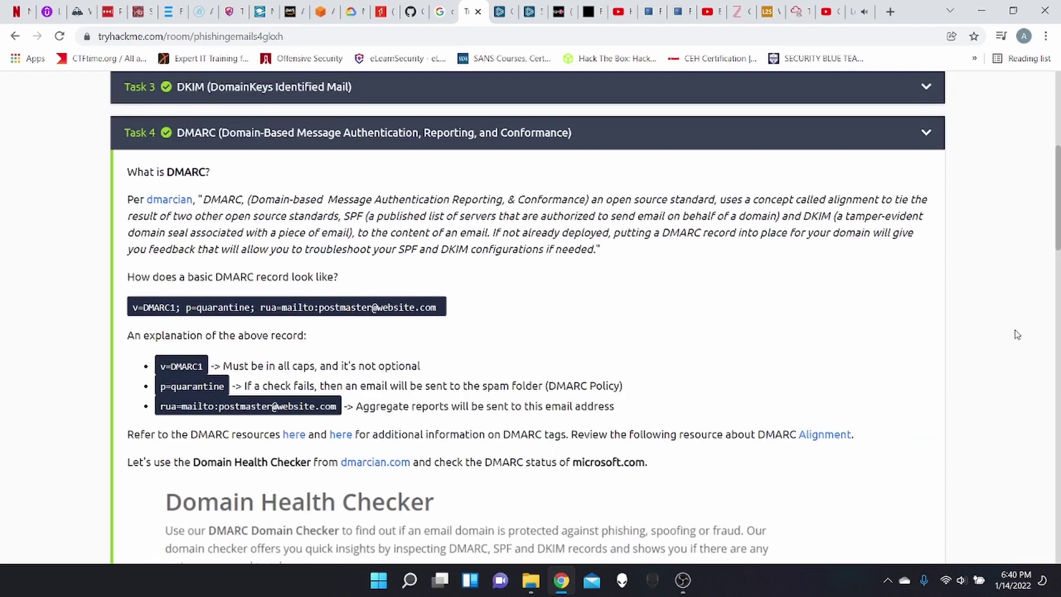
scroll(1016, 334, "down", 1)
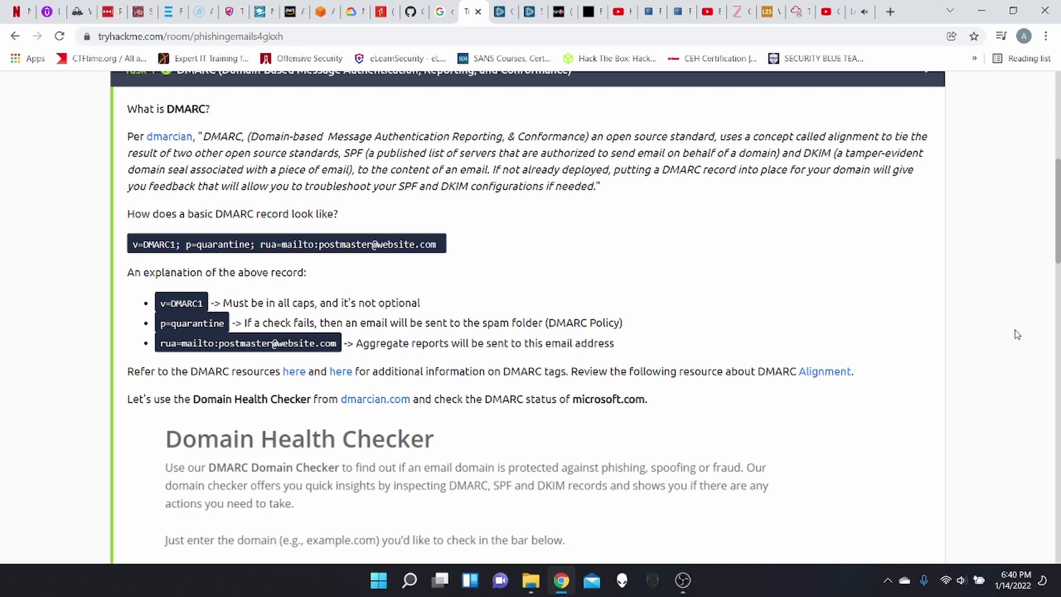
scroll(1017, 334, "down", 1)
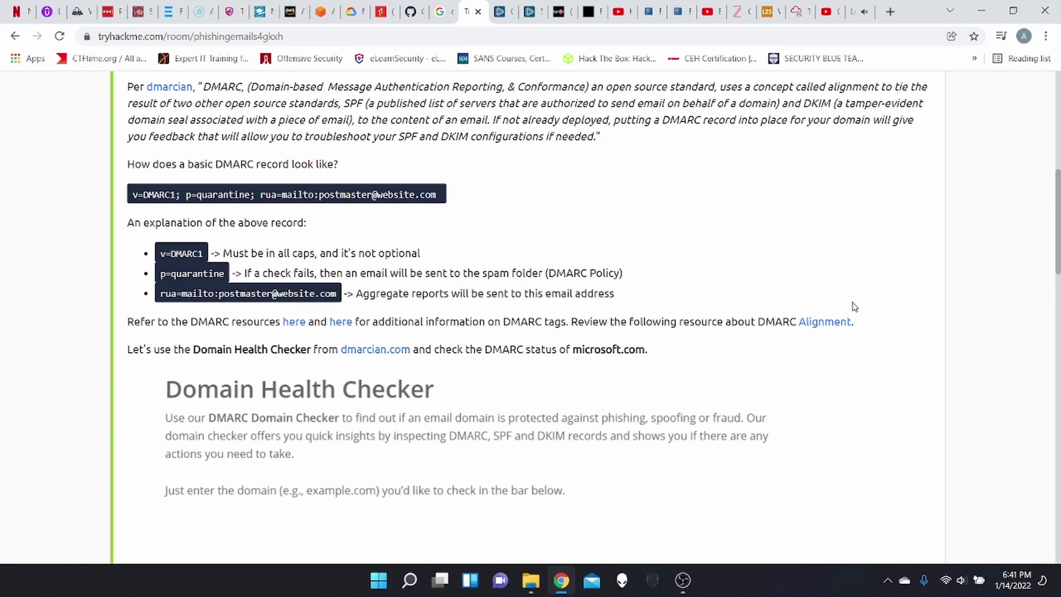
scroll(917, 329, "down", 2)
scroll(918, 329, "down", 1)
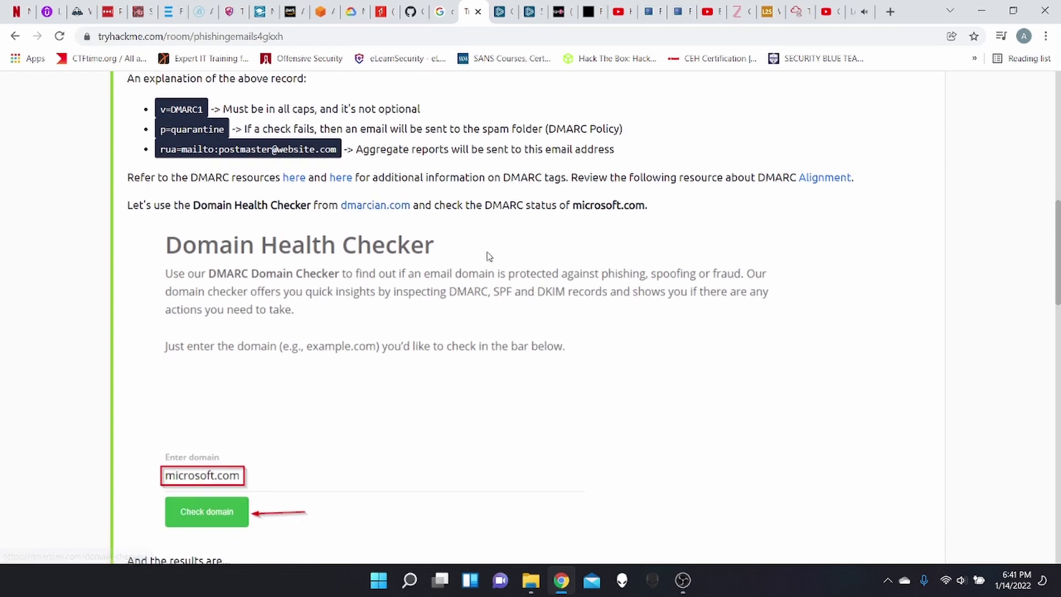
Step: Examine the Domain Health Checker example for microsoft.com and its results in the DMARC task
scroll(810, 258, "down", 1)
scroll(811, 259, "down", 1)
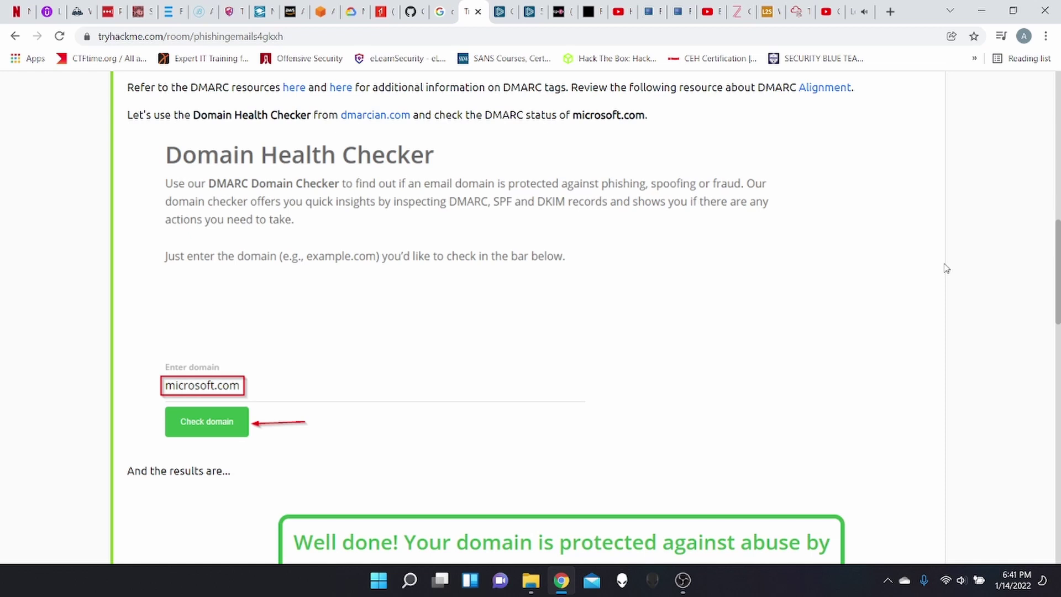
scroll(940, 280, "down", 5)
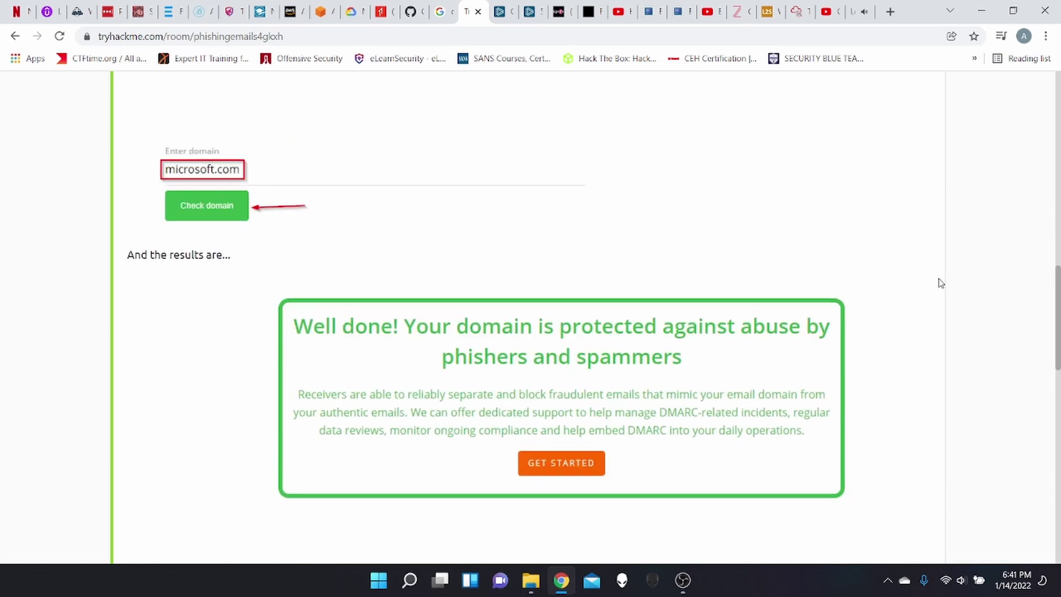
scroll(348, 171, "up", 1)
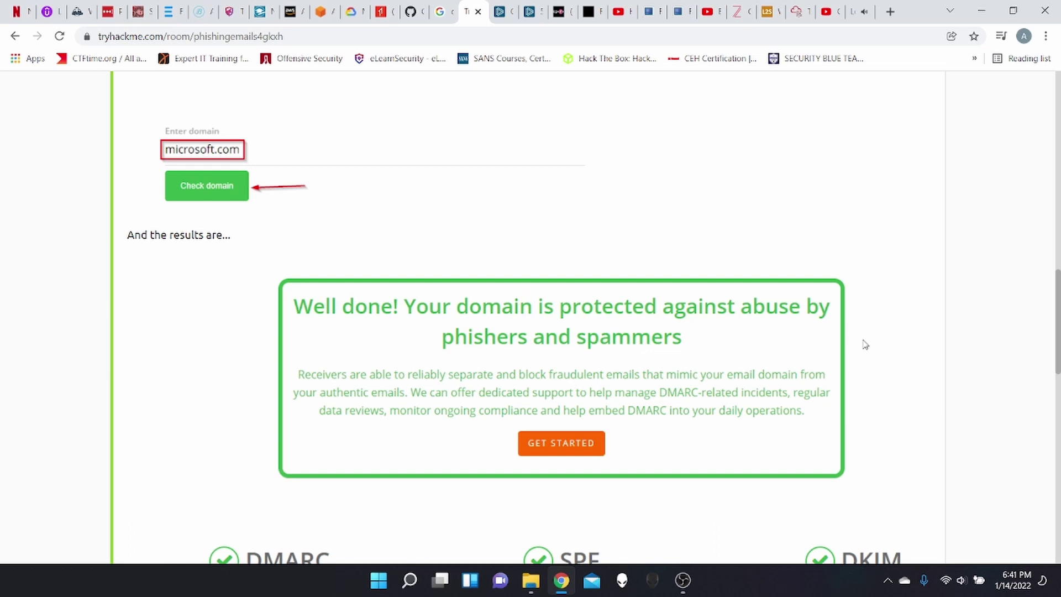
scroll(864, 344, "up", 1)
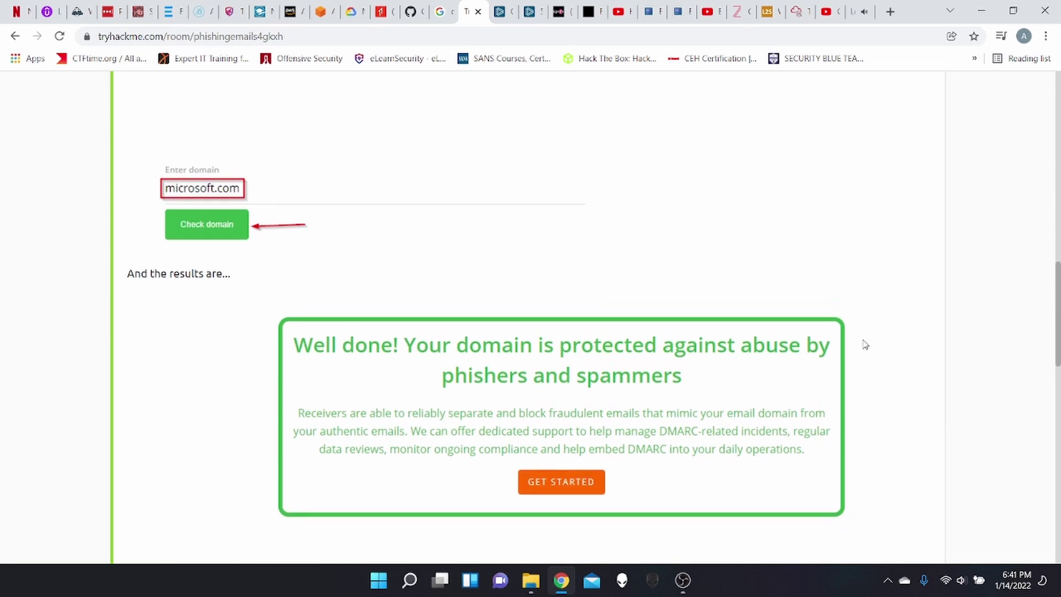
scroll(865, 344, "up", 1)
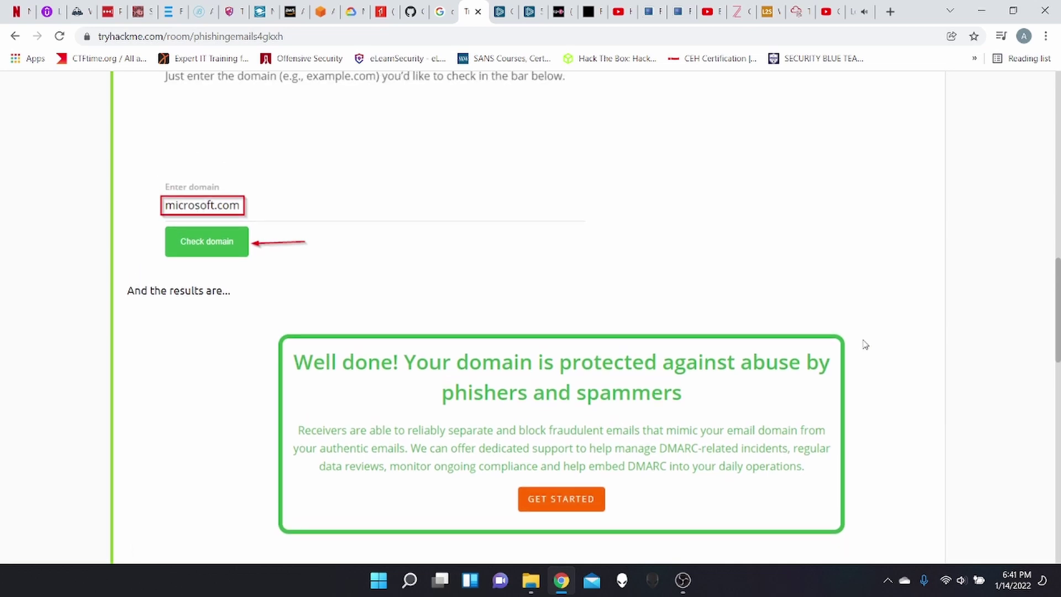
scroll(864, 344, "up", 2)
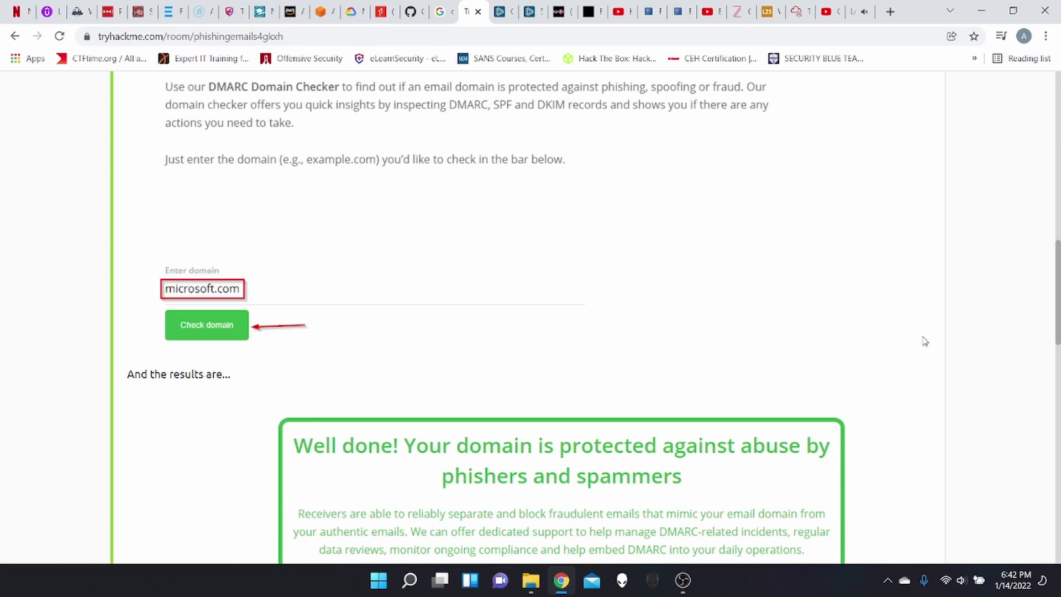
scroll(924, 341, "down", 1)
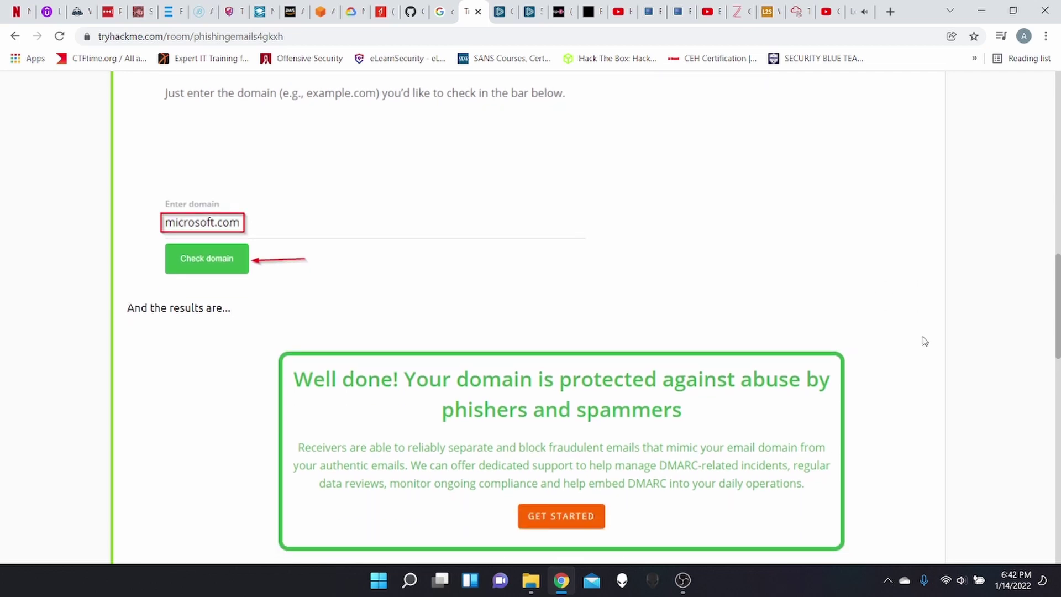
Step: Review the microsoft.com domain check results, DMARC record details and the DMARC policy question at the end of Task 4
scroll(924, 341, "down", 7)
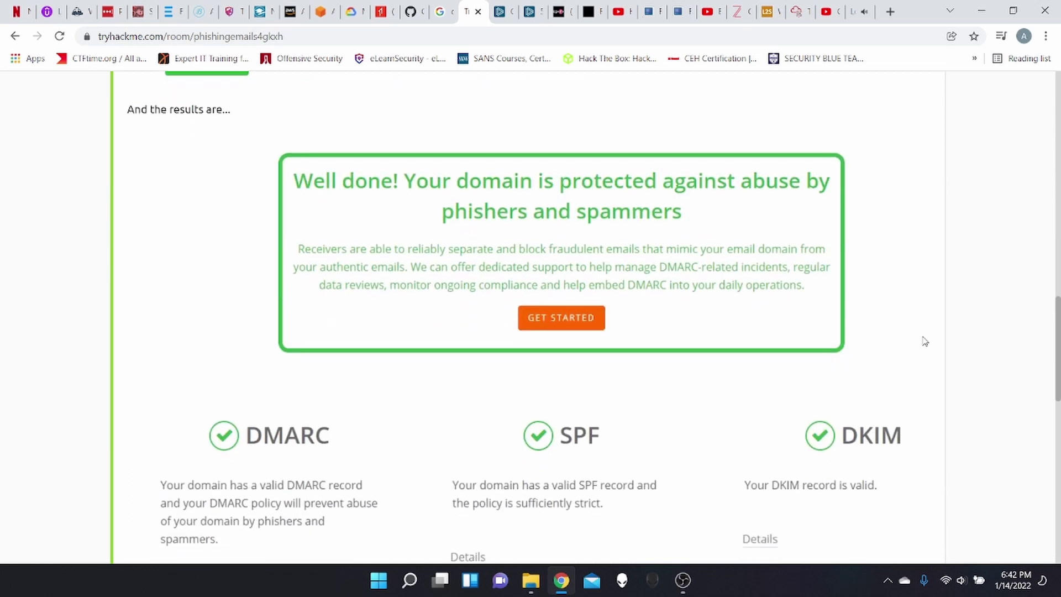
scroll(924, 341, "down", 4)
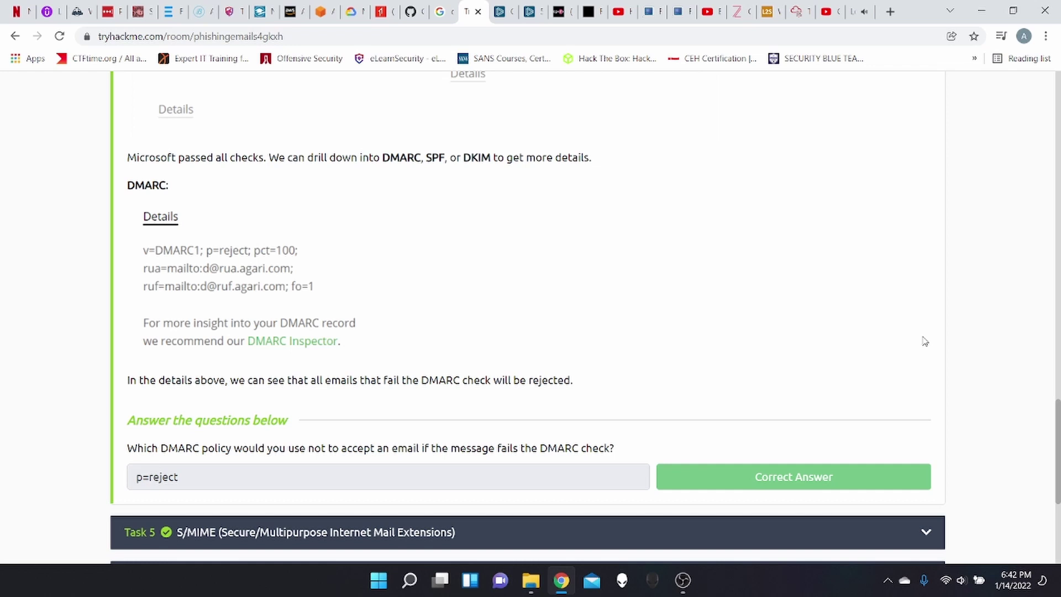
scroll(924, 341, "down", 1)
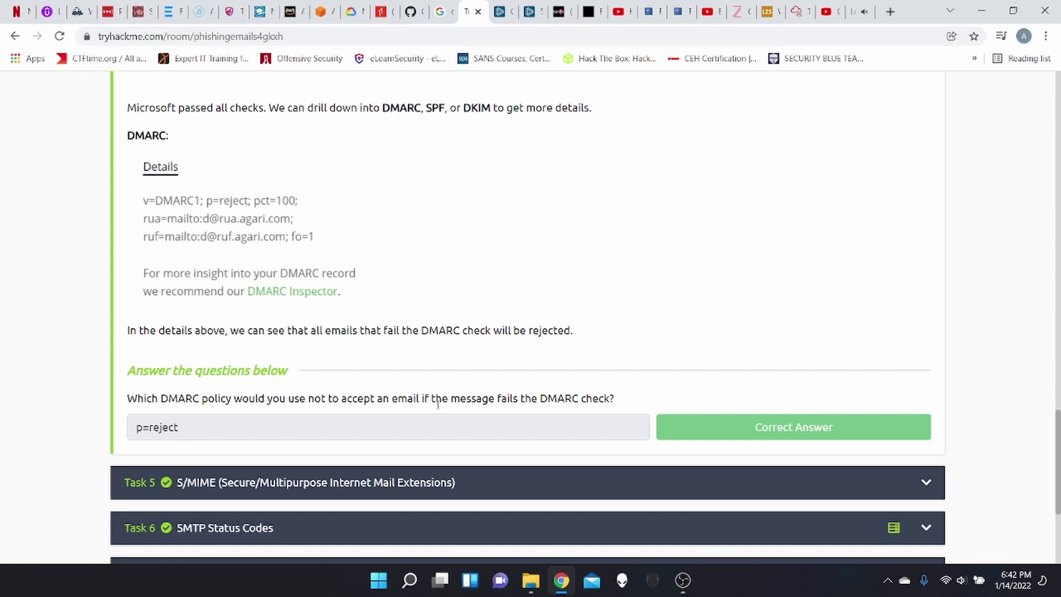
scroll(528, 269, "up", 15)
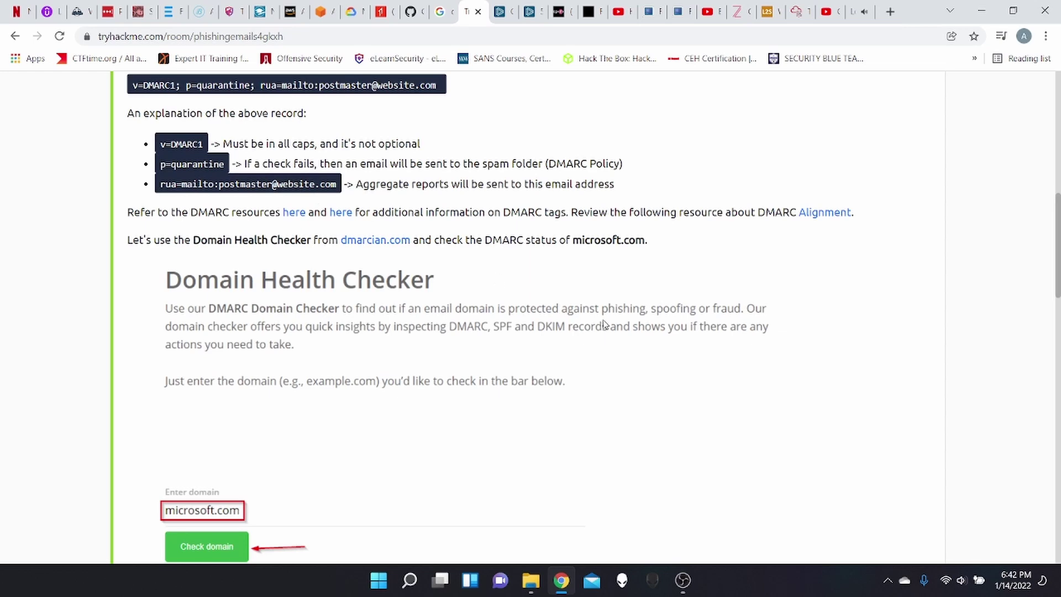
scroll(606, 324, "down", 3)
scroll(606, 325, "down", 10)
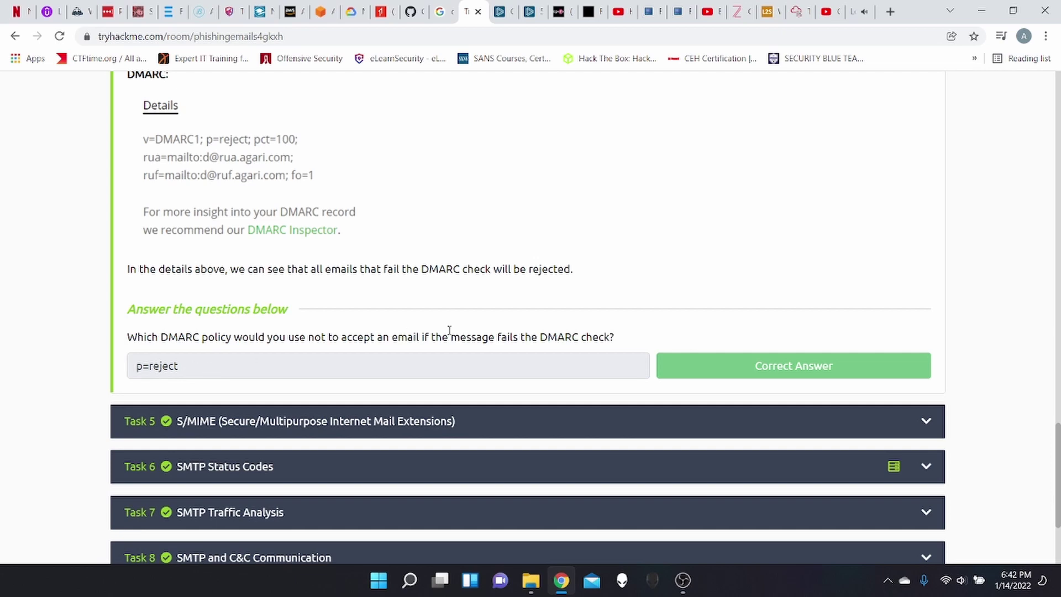
scroll(984, 348, "down", 1)
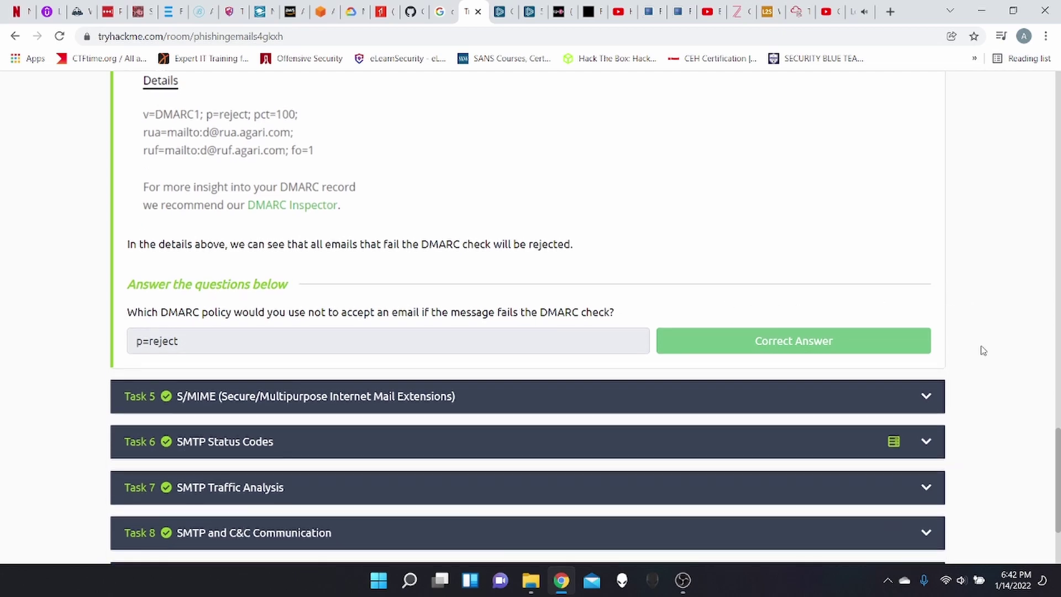
Step: Open Task 5 on S/MIME and read the definition, certificate exchange explanation and public key cryptography illustration
left_click(796, 399)
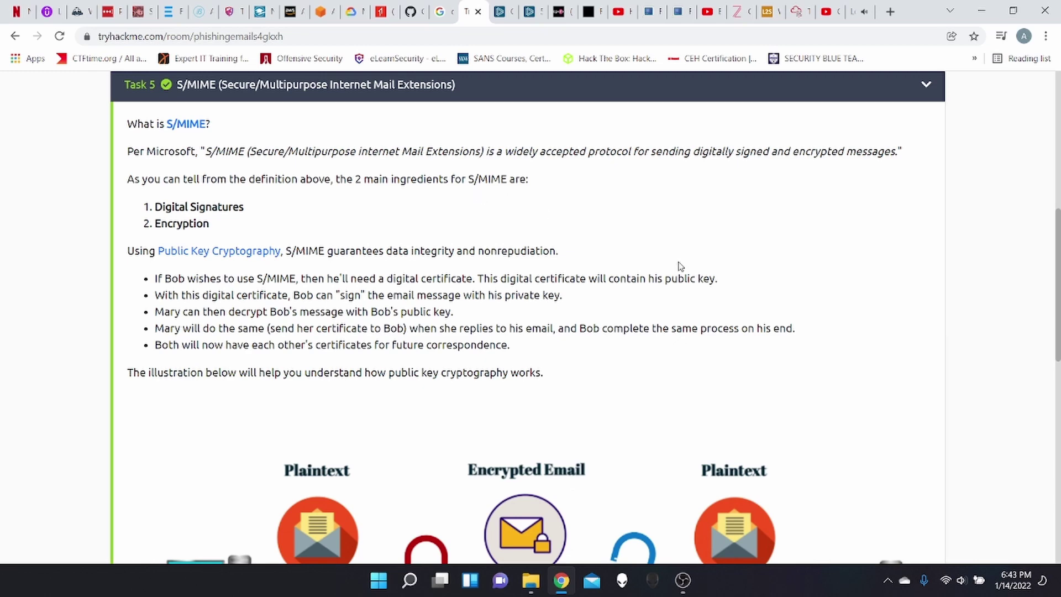
scroll(680, 266, "down", 3)
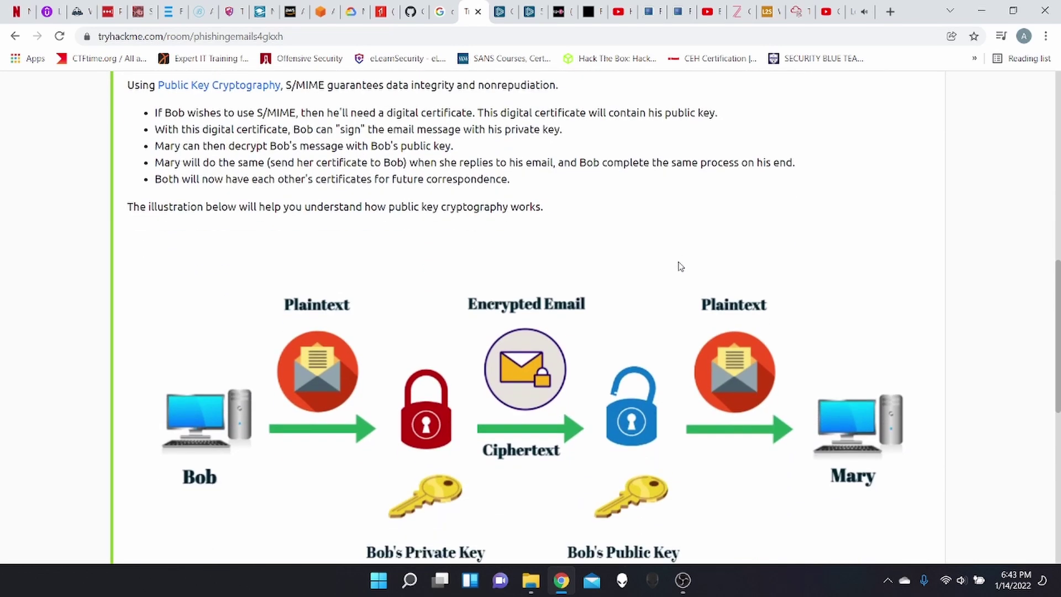
scroll(680, 266, "up", 1)
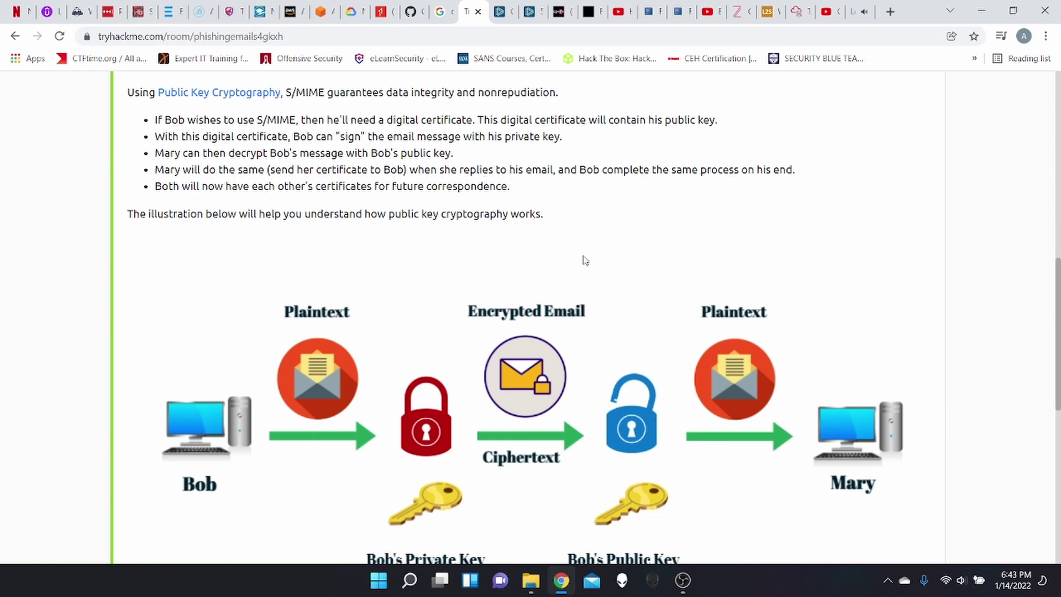
scroll(995, 284, "down", 1)
scroll(995, 285, "down", 2)
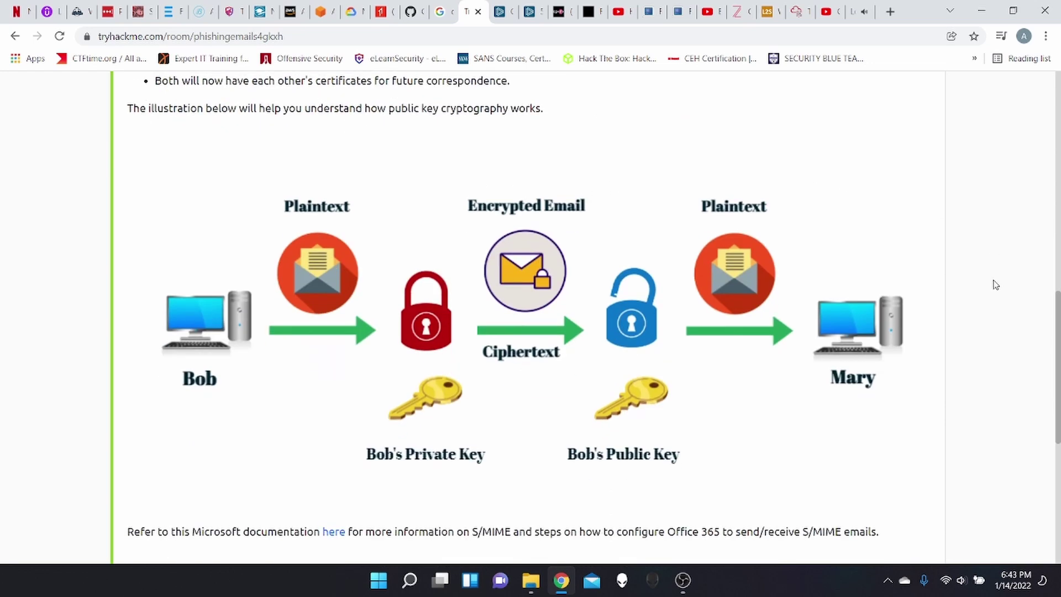
scroll(981, 299, "up", 1)
scroll(981, 299, "up", 1)
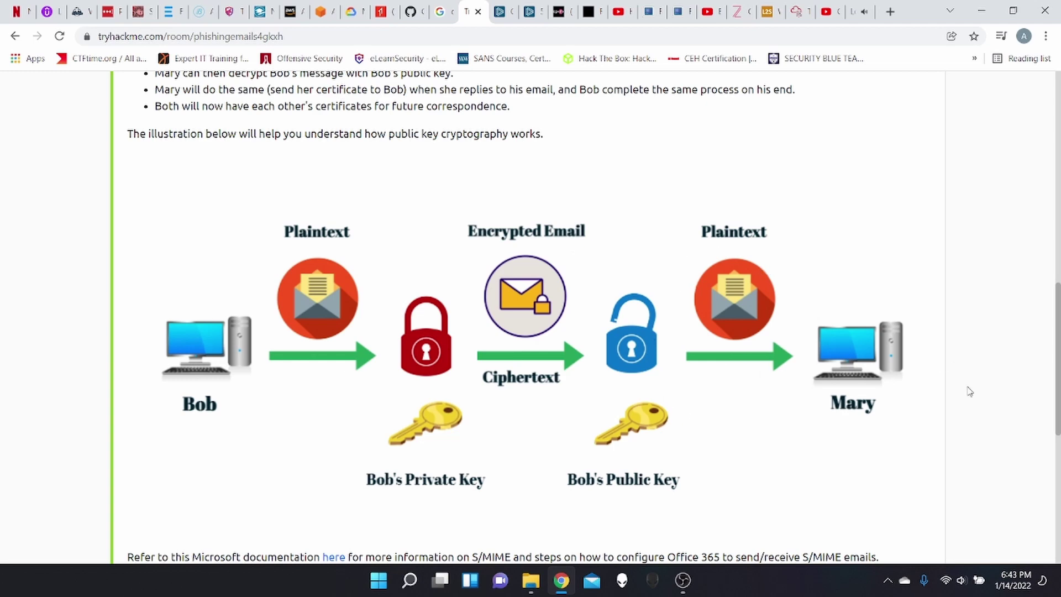
Step: Review the nonrepudiation question and its answer in Task 5 alongside the S/MIME explanation above it
scroll(982, 416, "down", 3)
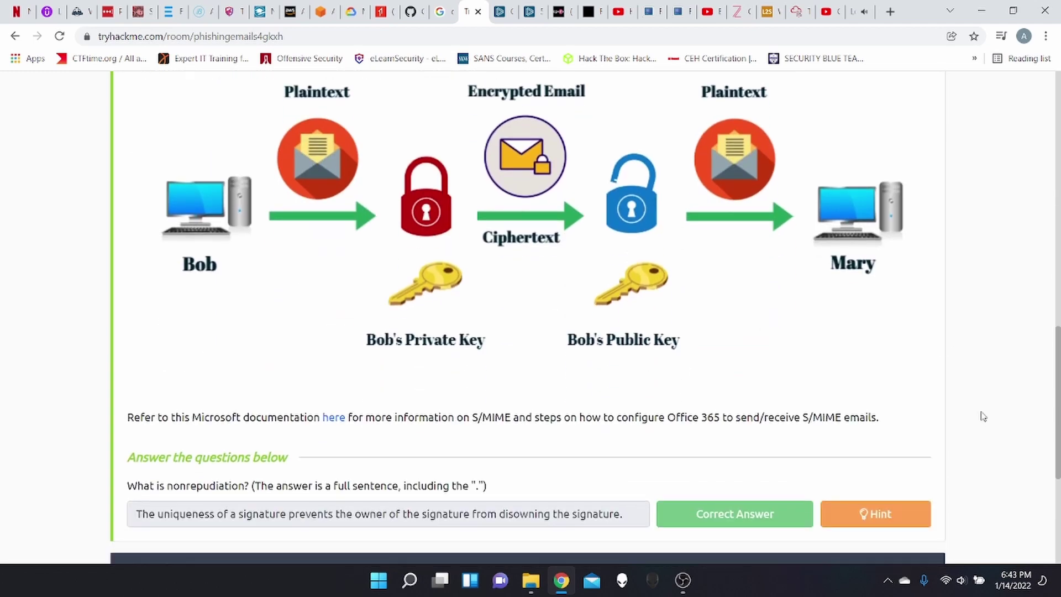
scroll(983, 416, "down", 1)
scroll(983, 416, "up", 2)
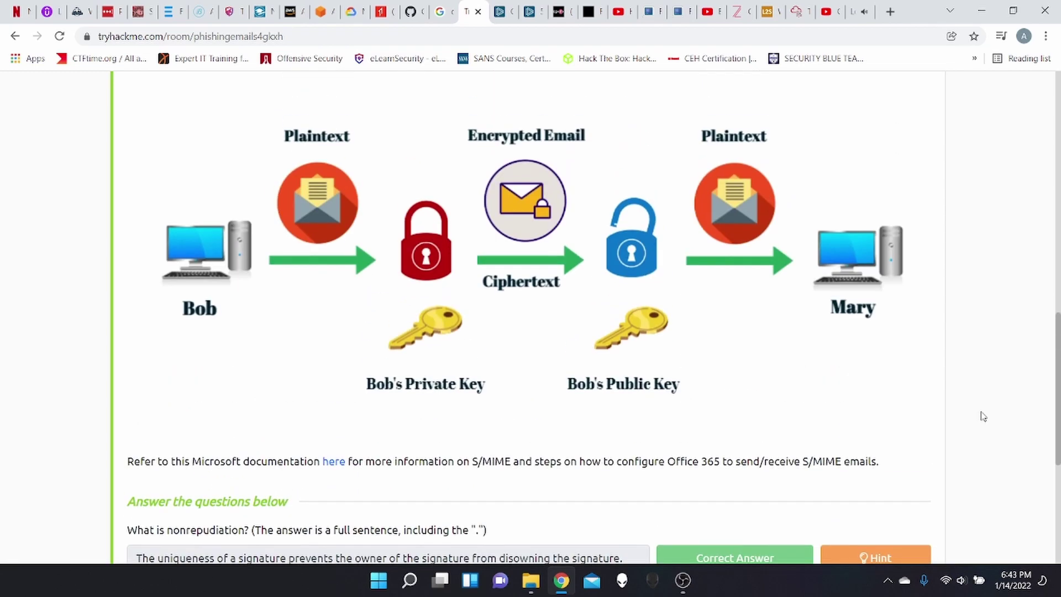
scroll(983, 416, "down", 5)
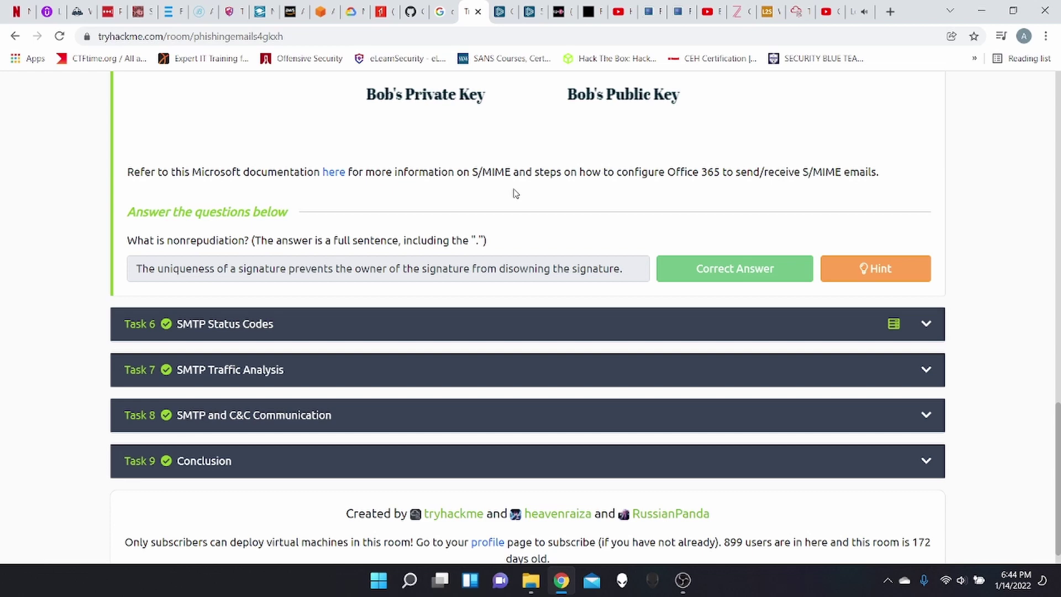
scroll(566, 201, "up", 8)
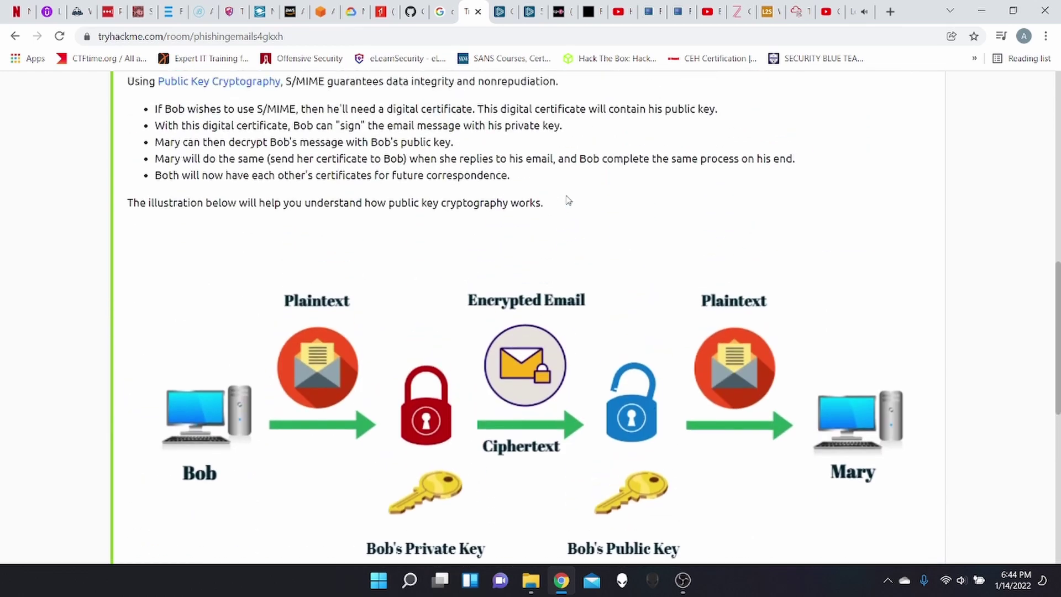
scroll(569, 202, "down", 6)
scroll(568, 200, "down", 1)
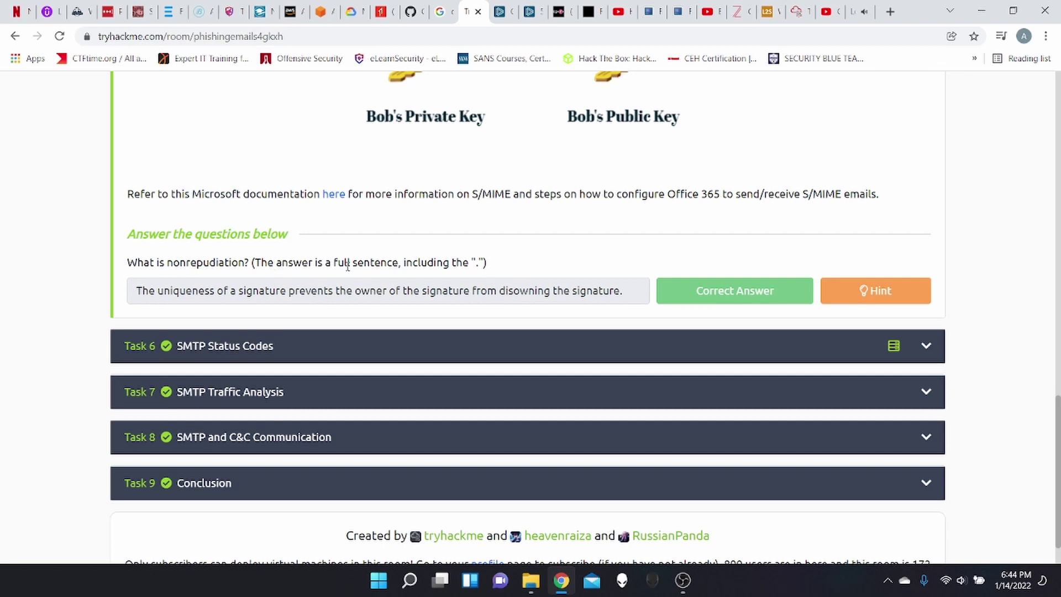
Step: Open the Microsoft S/MIME documentation linked in Task 5, read its nonrepudiation entry, and return to the room
left_click(333, 194)
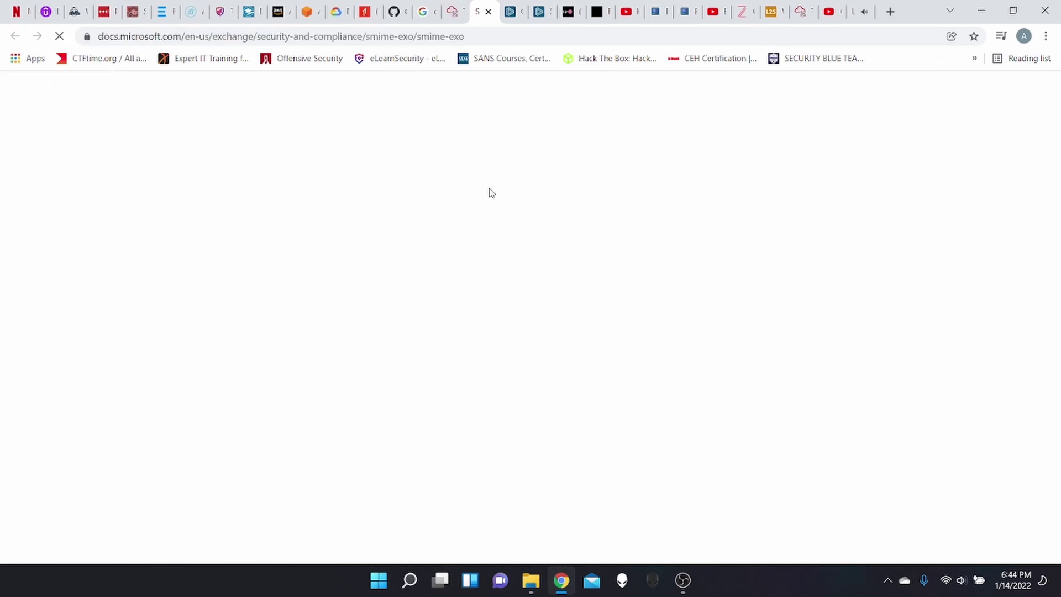
scroll(531, 213, "down", 9)
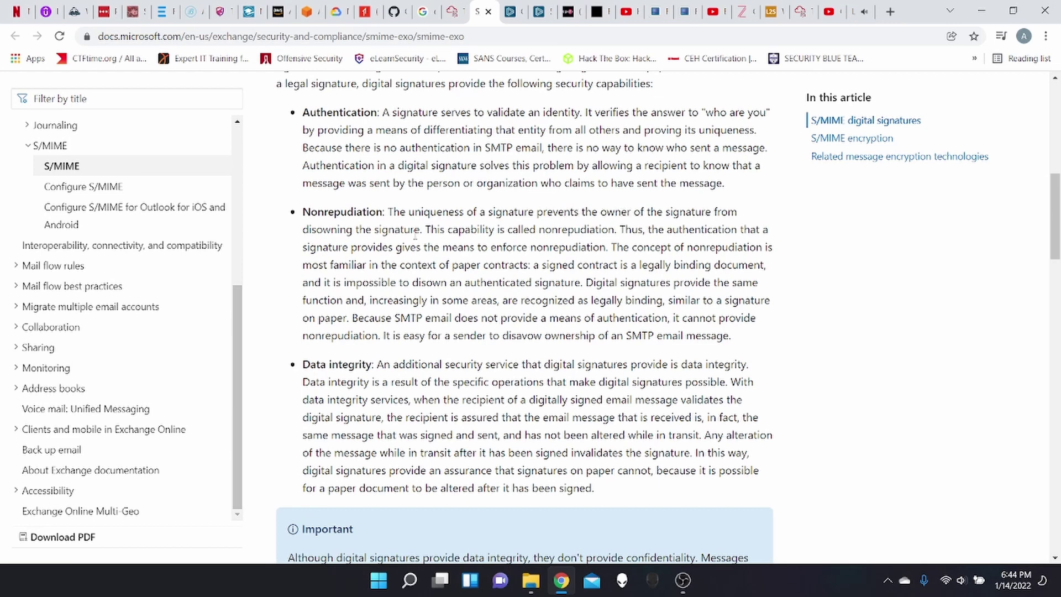
left_click(452, 17)
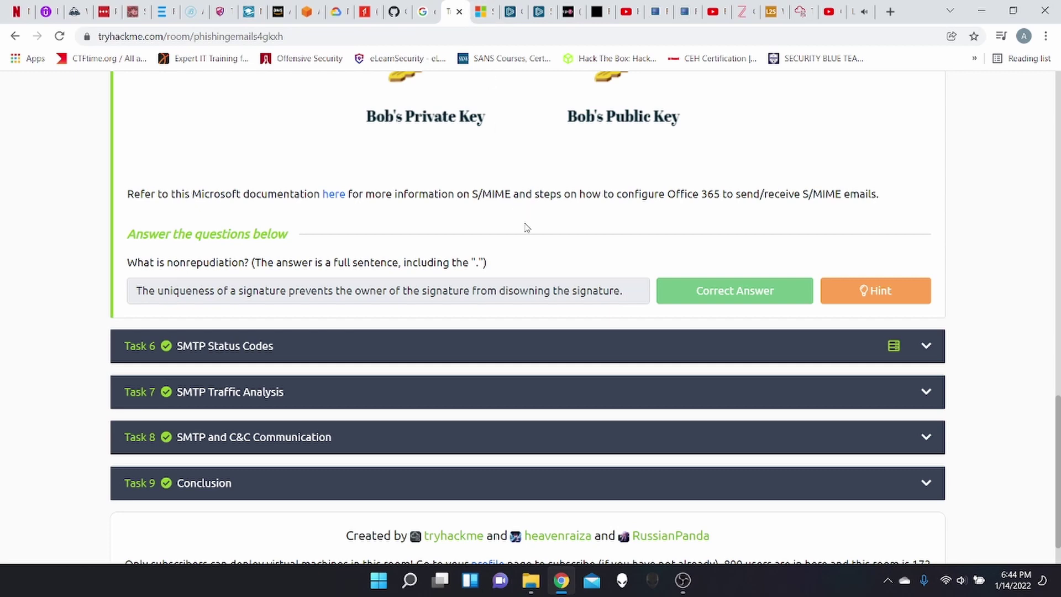
Step: Open Task 6 on SMTP Status Codes and start the machine attached to it
left_click(592, 353)
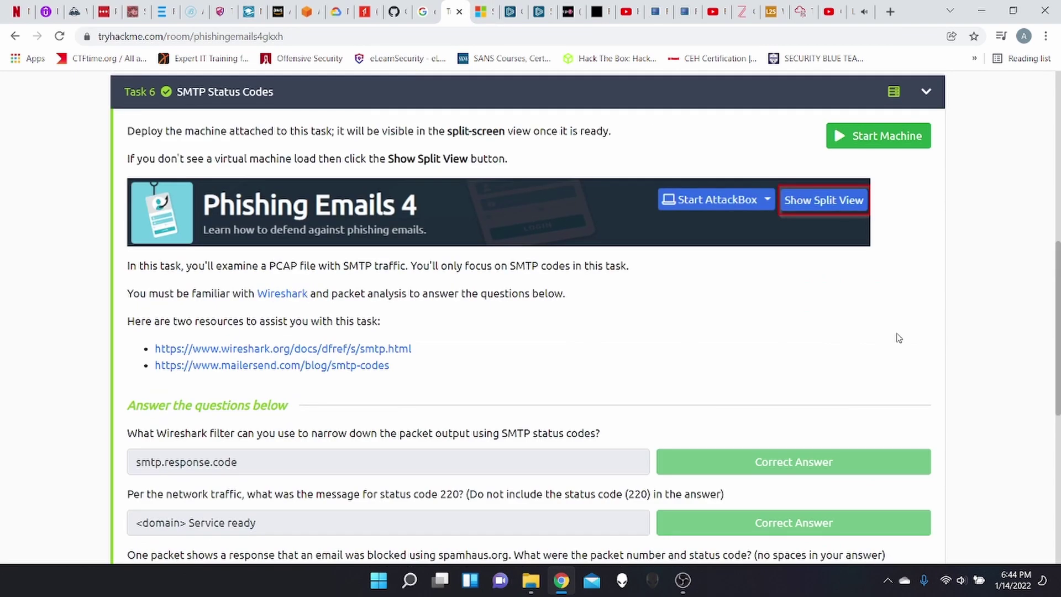
scroll(954, 334, "down", 1)
scroll(954, 335, "up", 1)
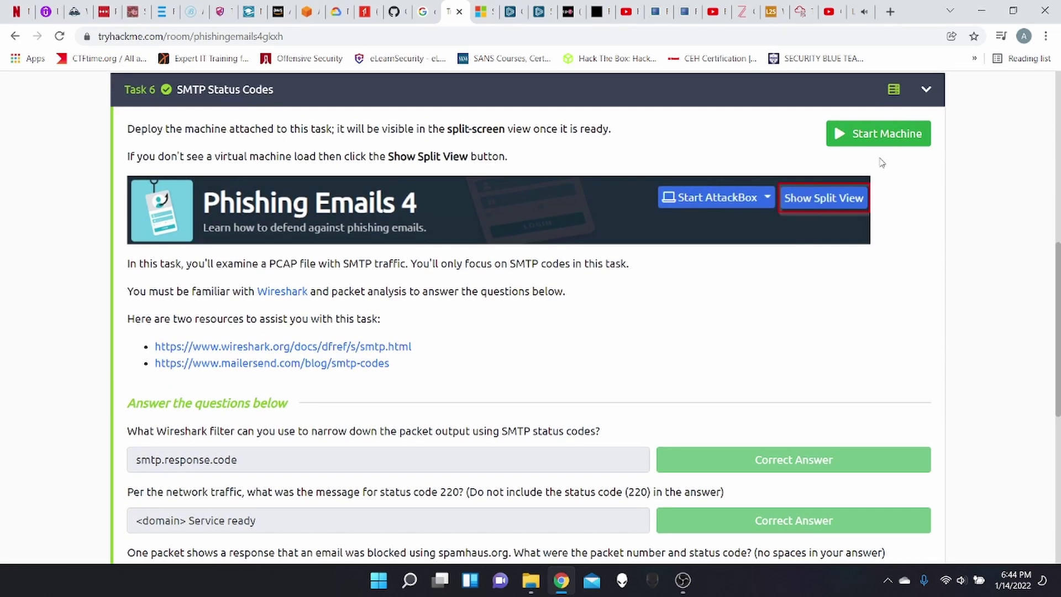
left_click(880, 135)
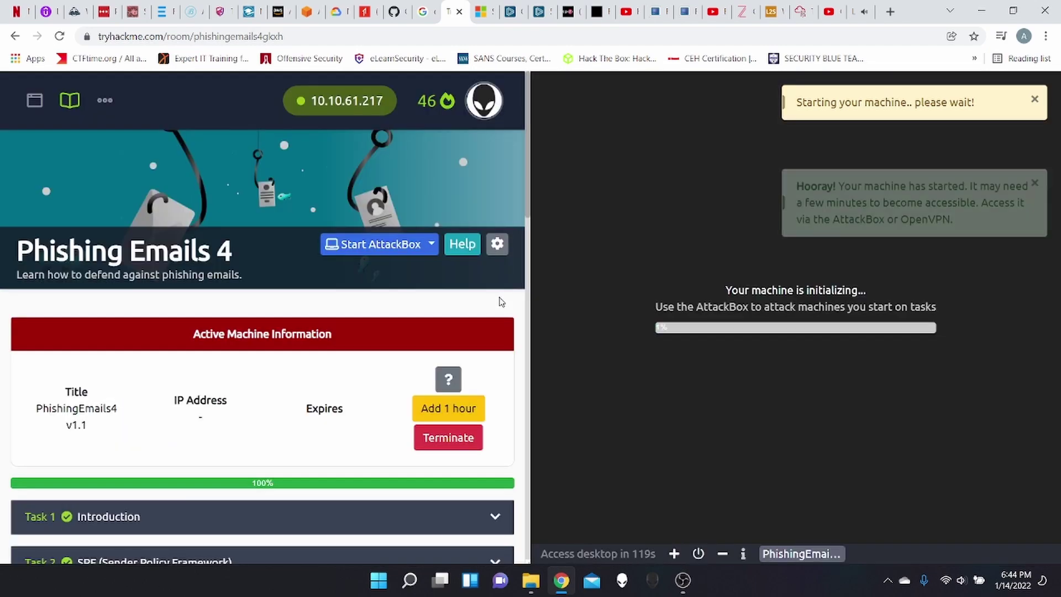
Step: Read Task 6's instructions, resource links and questions on SMTP status codes while the machine initializes
scroll(298, 397, "down", 15)
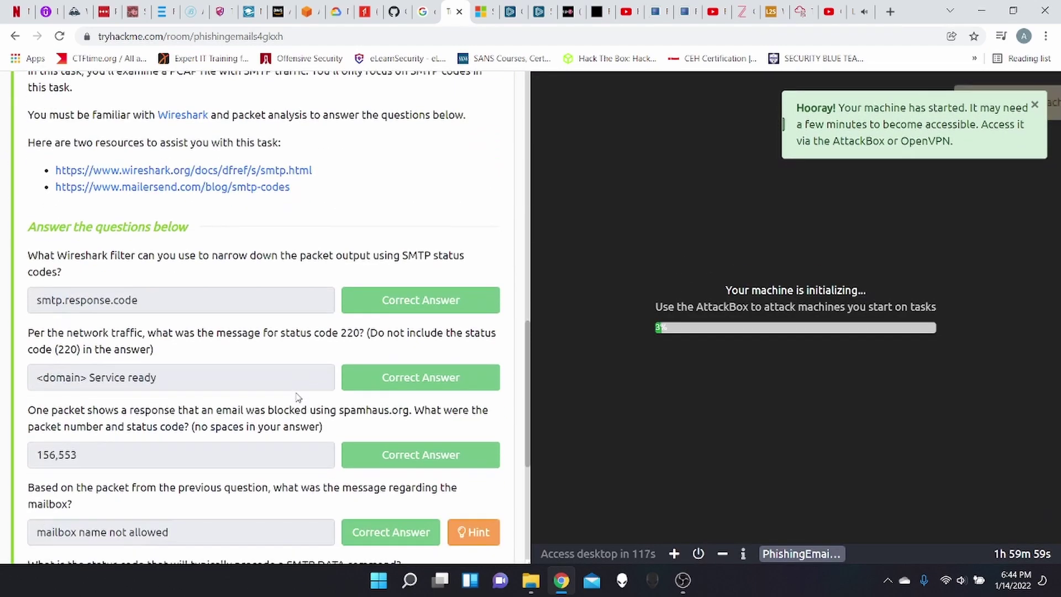
scroll(298, 397, "down", 5)
scroll(298, 398, "up", 9)
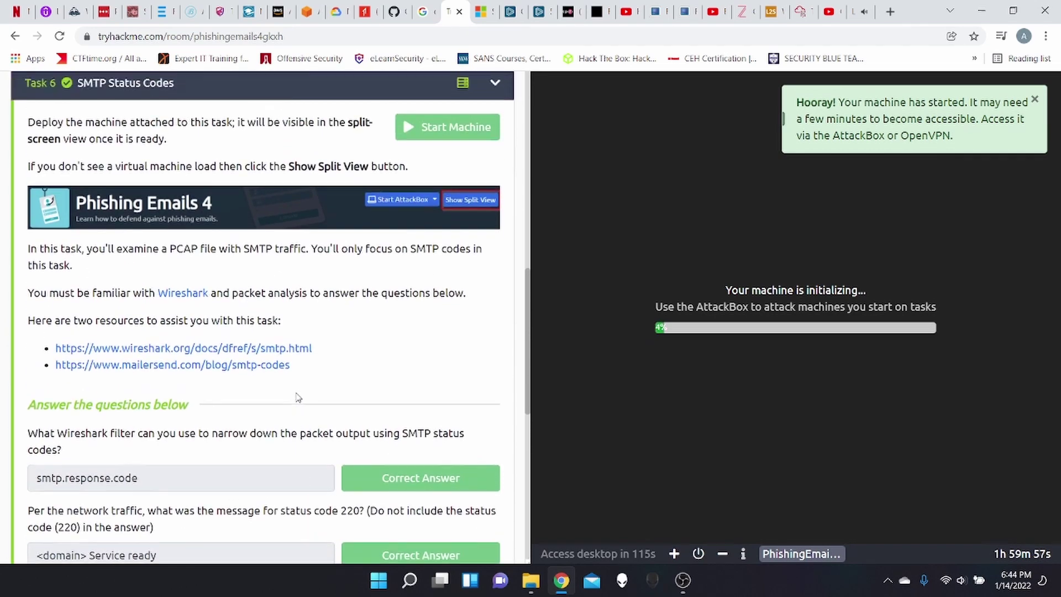
scroll(299, 398, "up", 1)
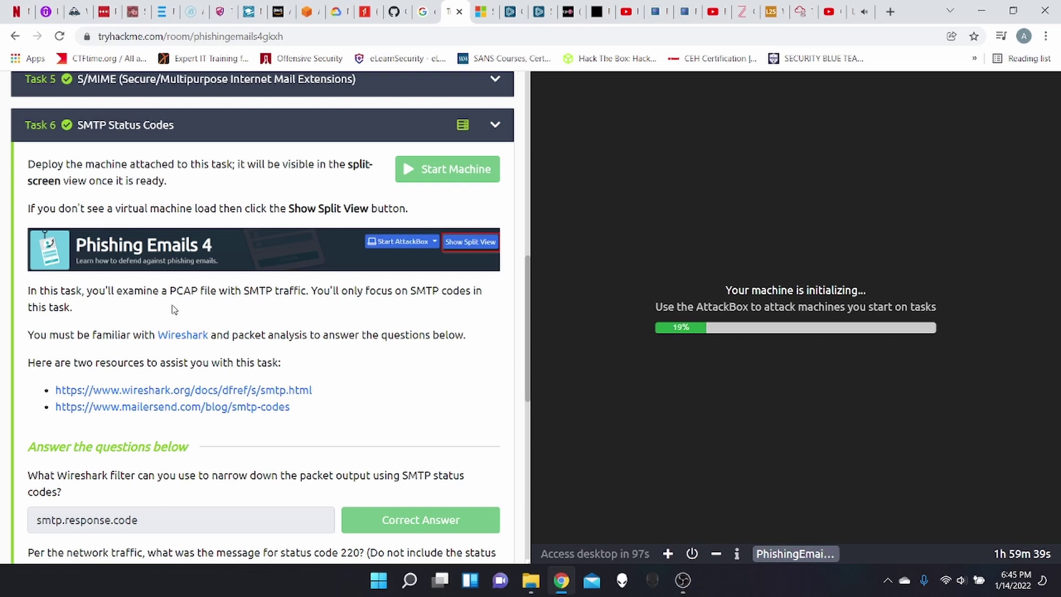
scroll(174, 310, "down", 1)
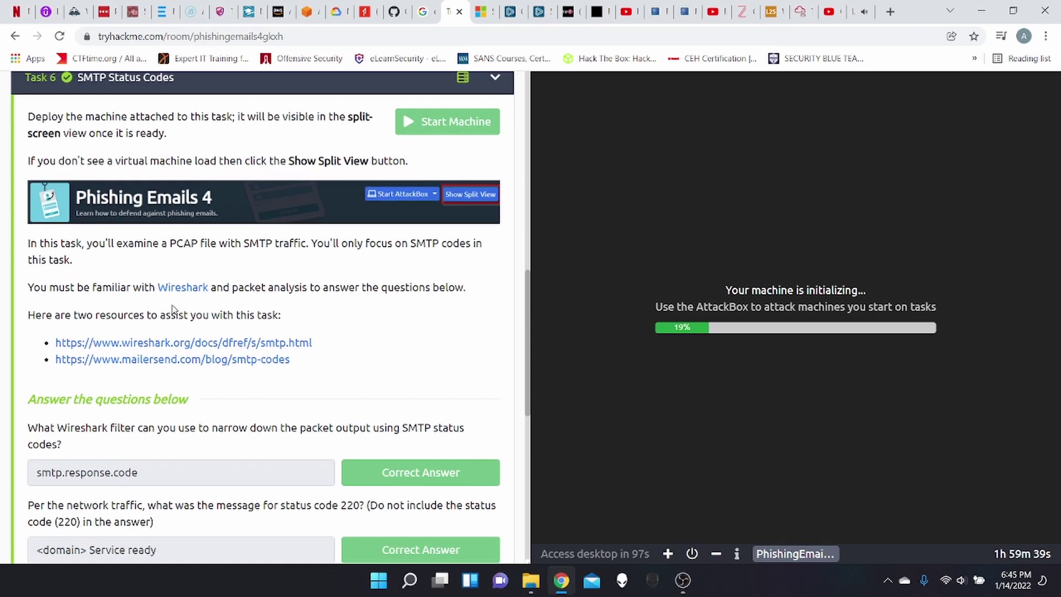
Step: Open the Wireshark SMTP display filter reference linked in Task 6 and examine its field names and descriptions
left_click(290, 343)
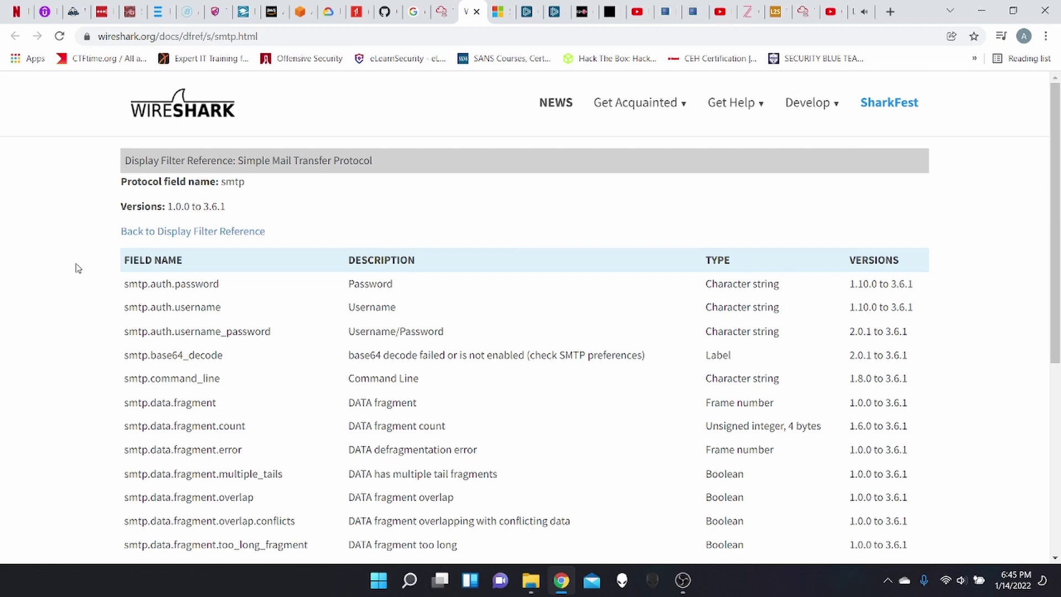
scroll(78, 268, "down", 5)
scroll(78, 268, "down", 2)
scroll(78, 268, "up", 3)
scroll(78, 267, "down", 1)
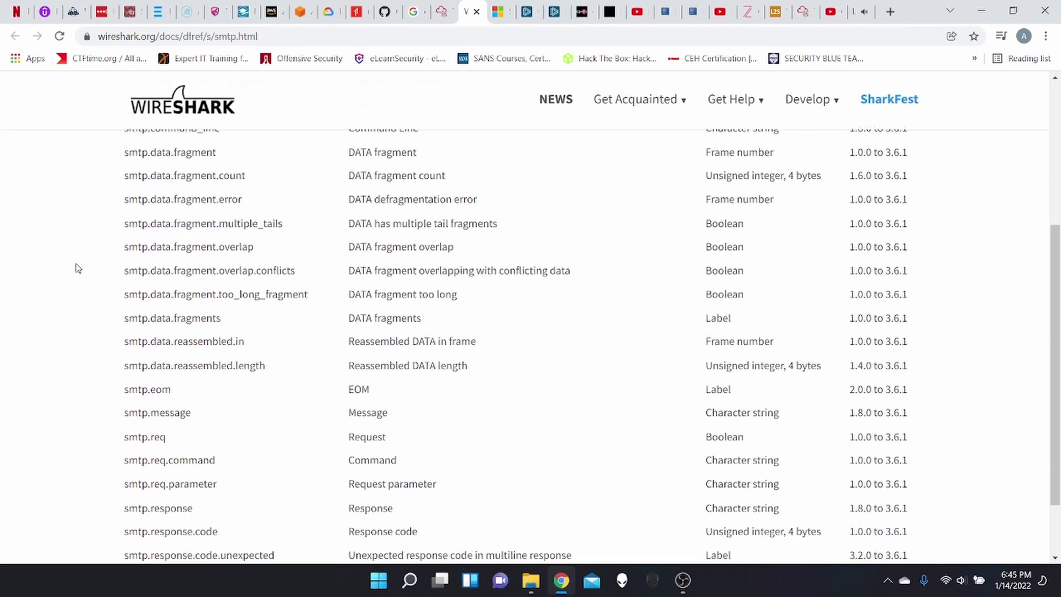
scroll(78, 267, "up", 4)
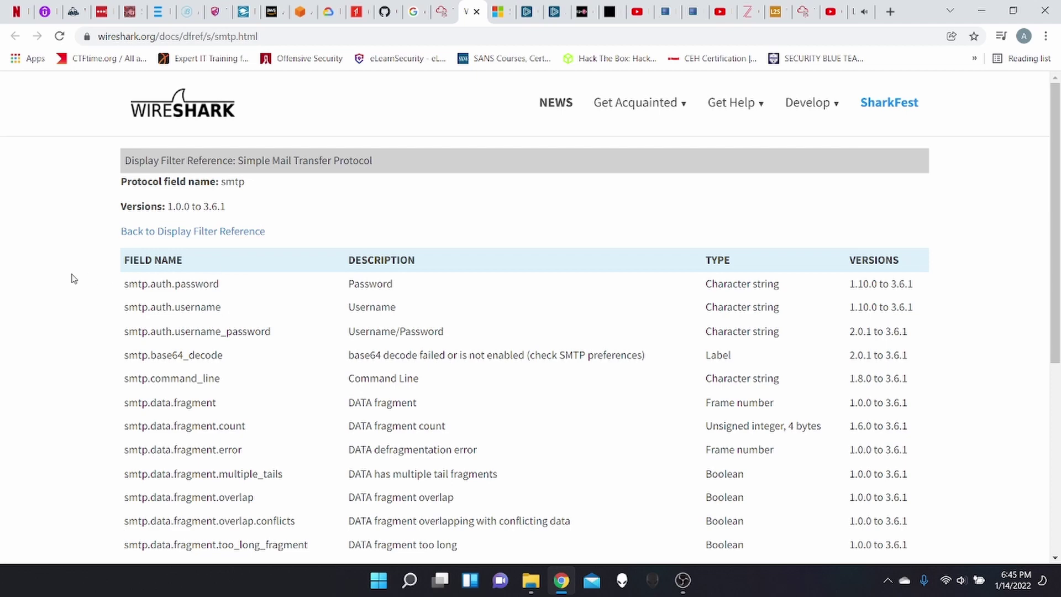
scroll(73, 277, "down", 3)
scroll(73, 278, "up", 1)
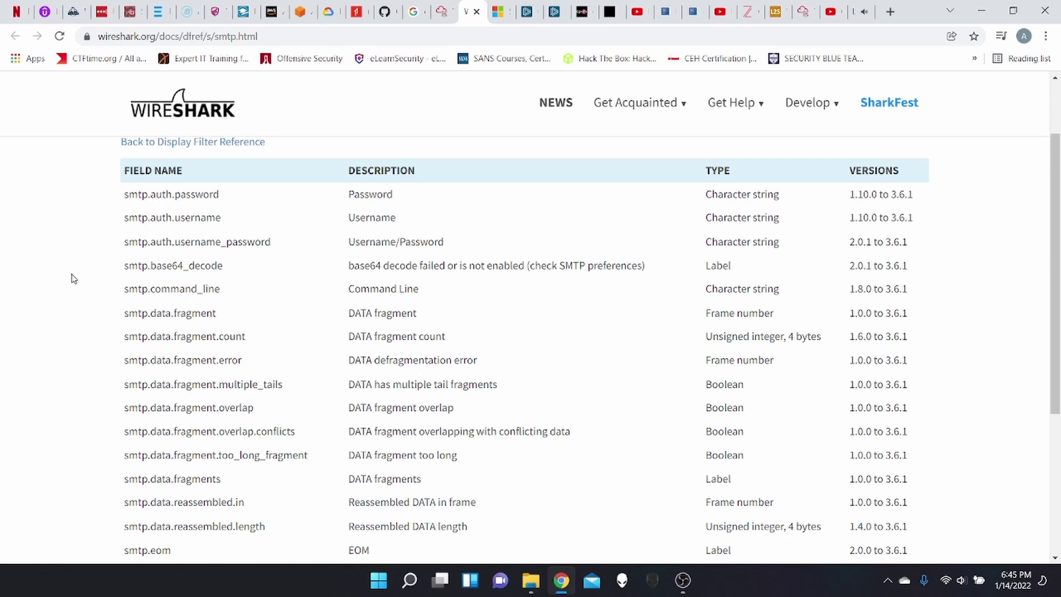
scroll(73, 277, "down", 1)
scroll(73, 278, "up", 1)
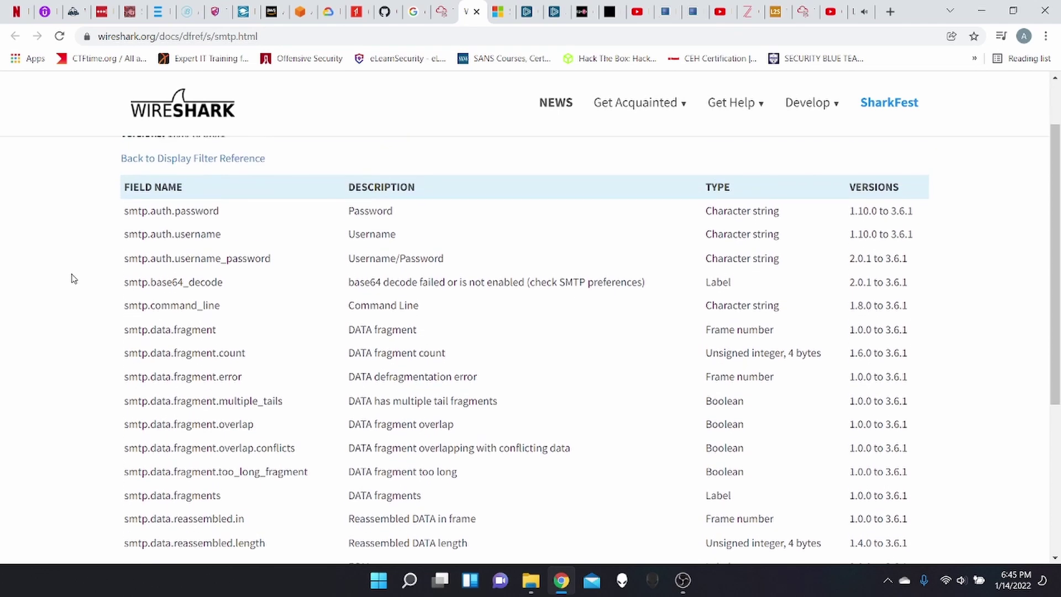
scroll(74, 277, "down", 1)
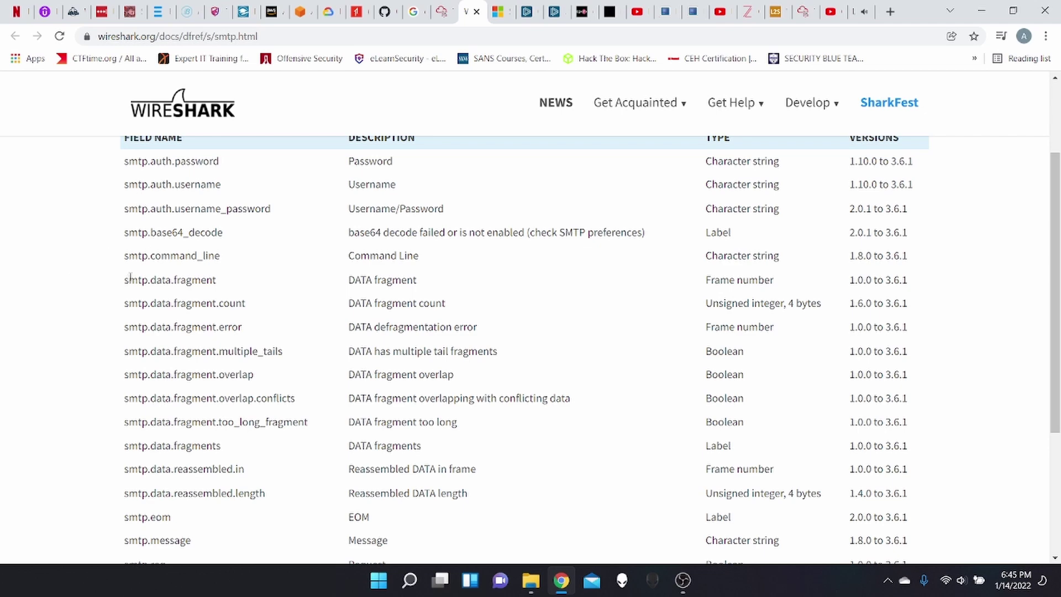
scroll(161, 247, "down", 4)
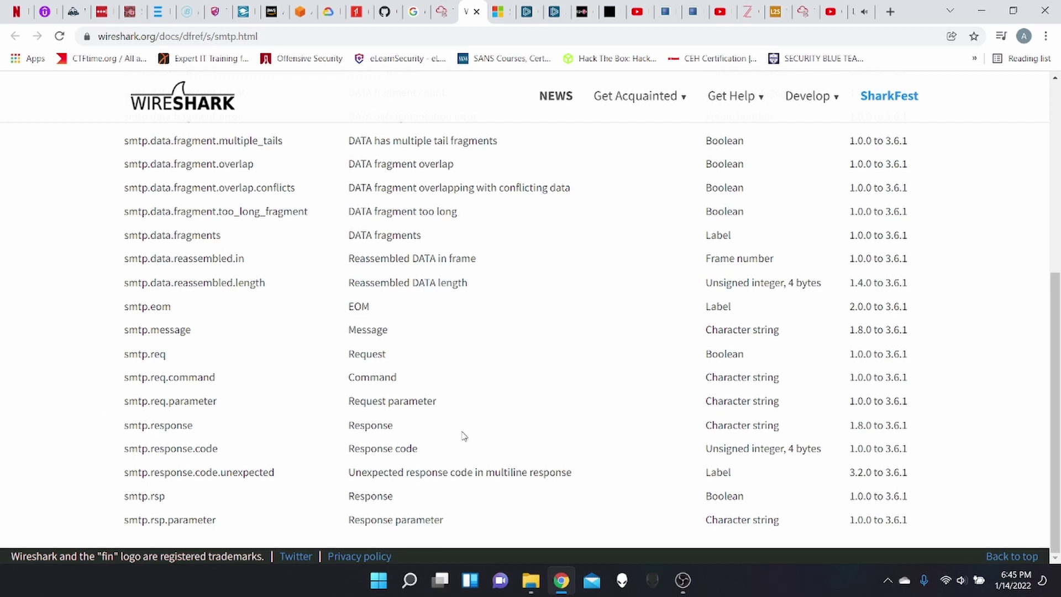
scroll(322, 333, "up", 1)
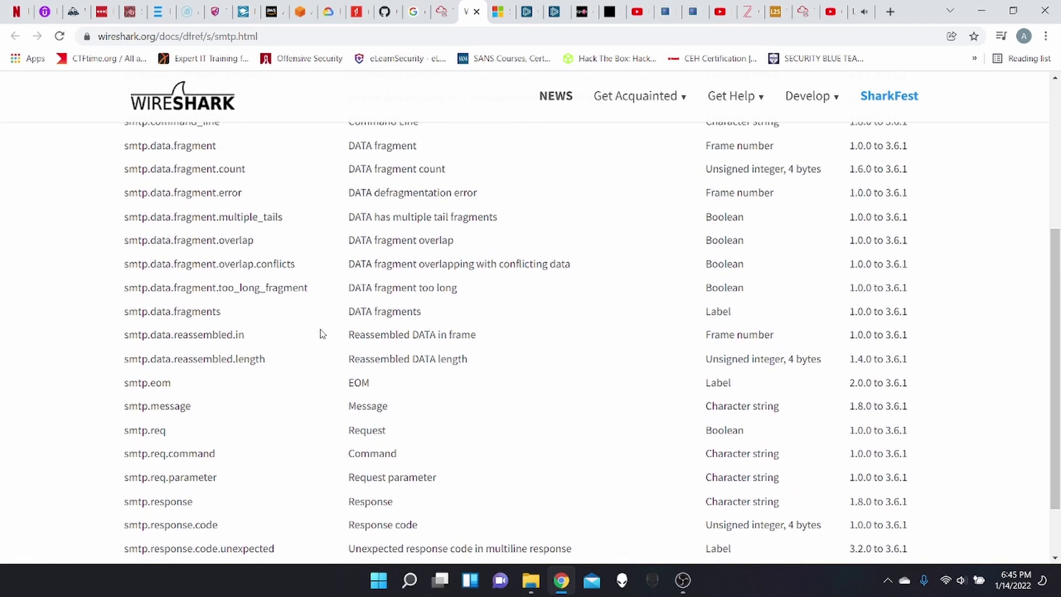
scroll(321, 334, "up", 1)
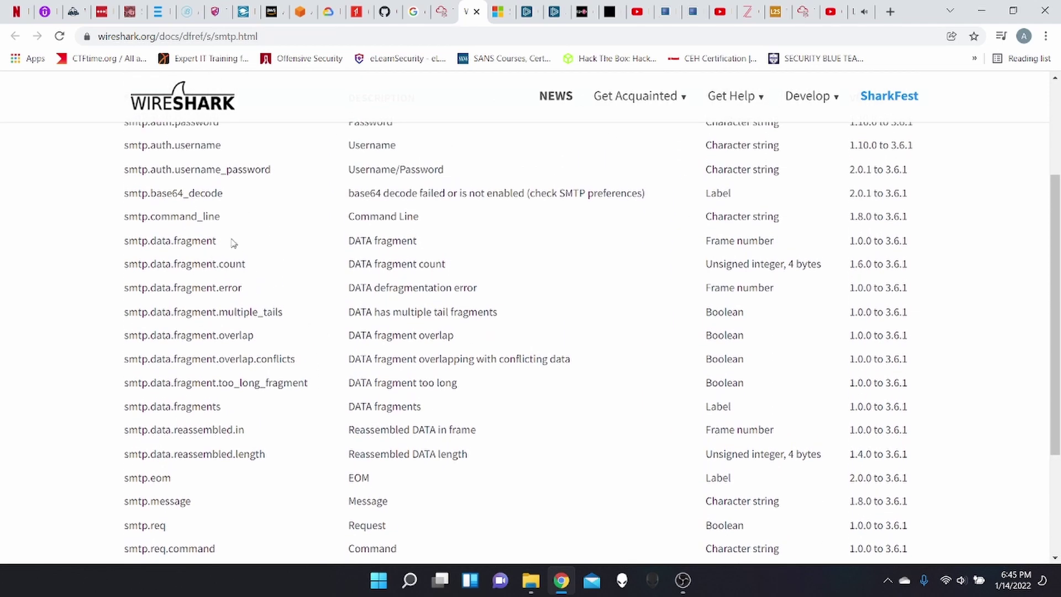
Step: Look over the SMTP field names in the Wireshark display filter reference again and return to the TryHackMe room
scroll(244, 248, "up", 1)
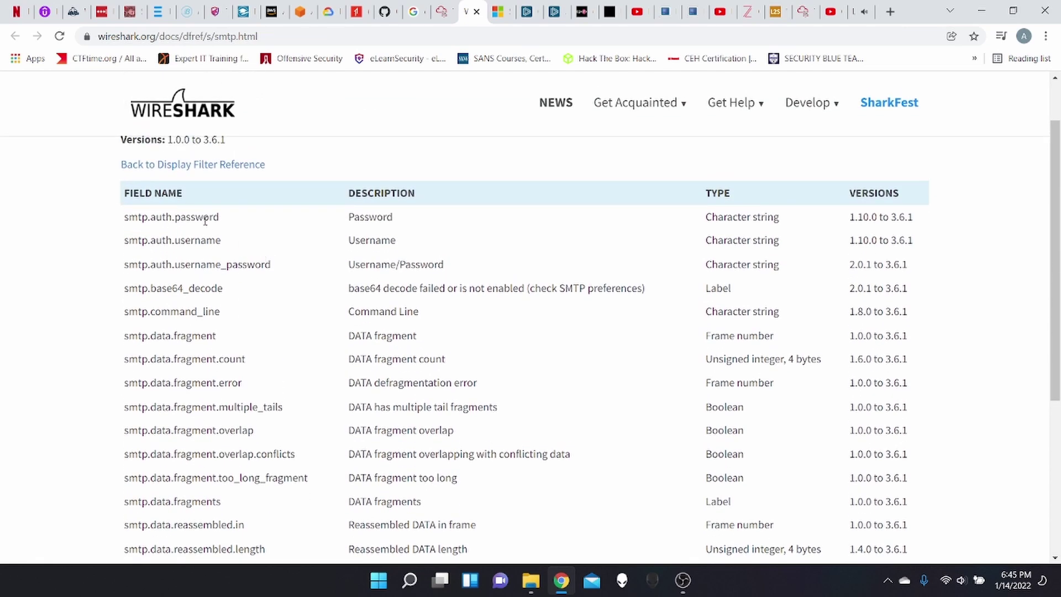
scroll(376, 126, "down", 2)
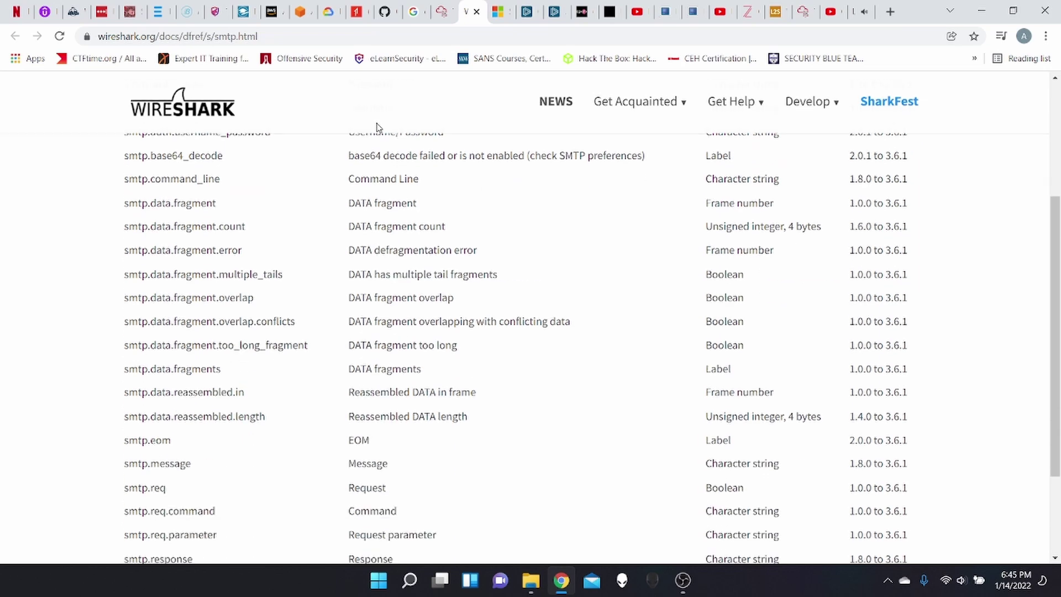
scroll(376, 126, "up", 2)
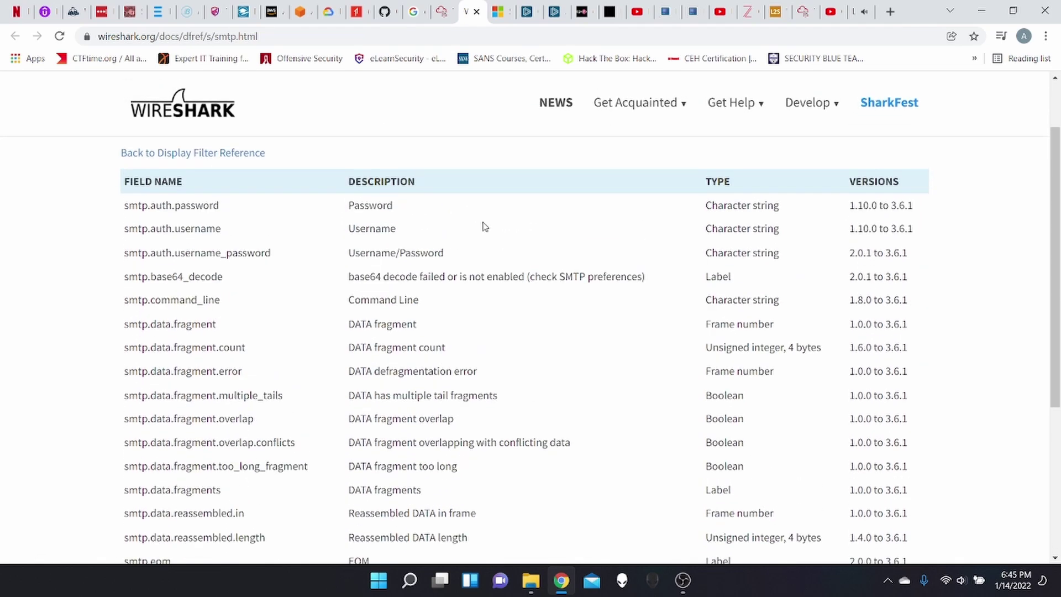
scroll(484, 227, "down", 5)
scroll(484, 227, "up", 4)
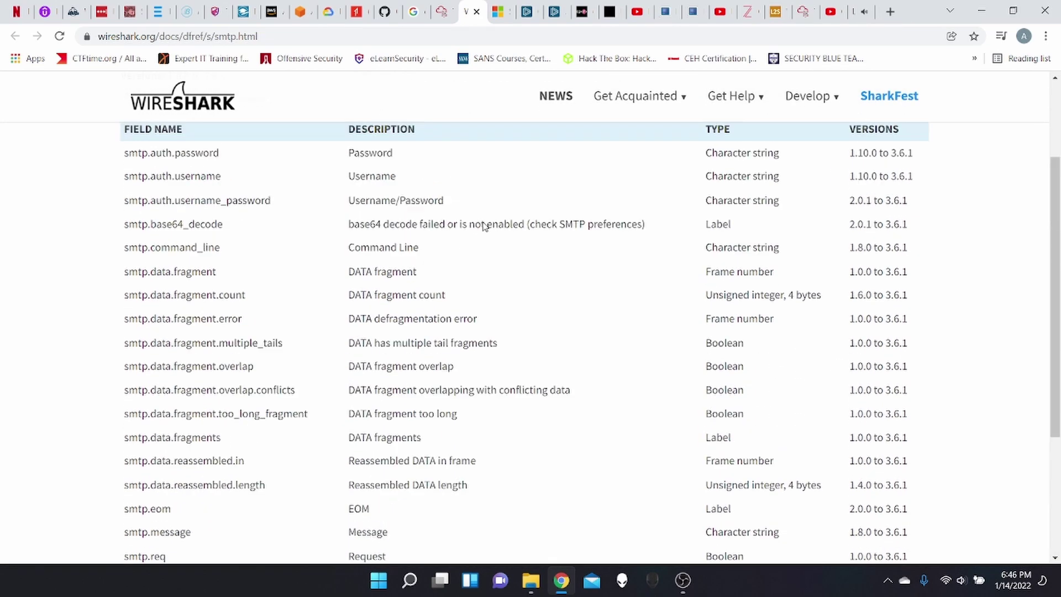
scroll(484, 227, "up", 3)
left_click(442, 12)
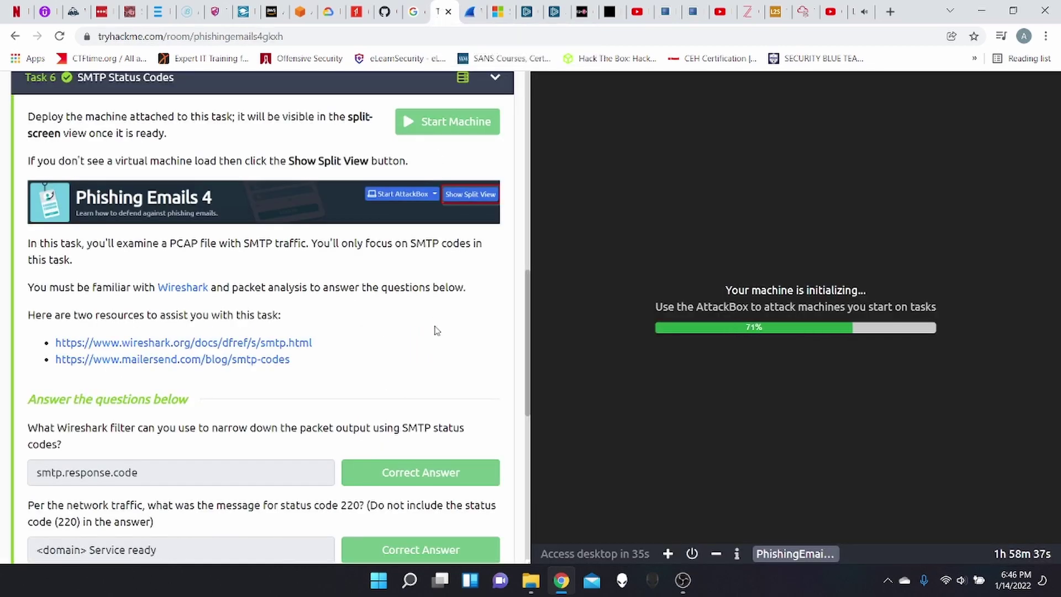
Step: Review Task 6's questions on the Wireshark filter, status code 220 and the spamhaus.org block, along with the task instructions
scroll(389, 368, "down", 1)
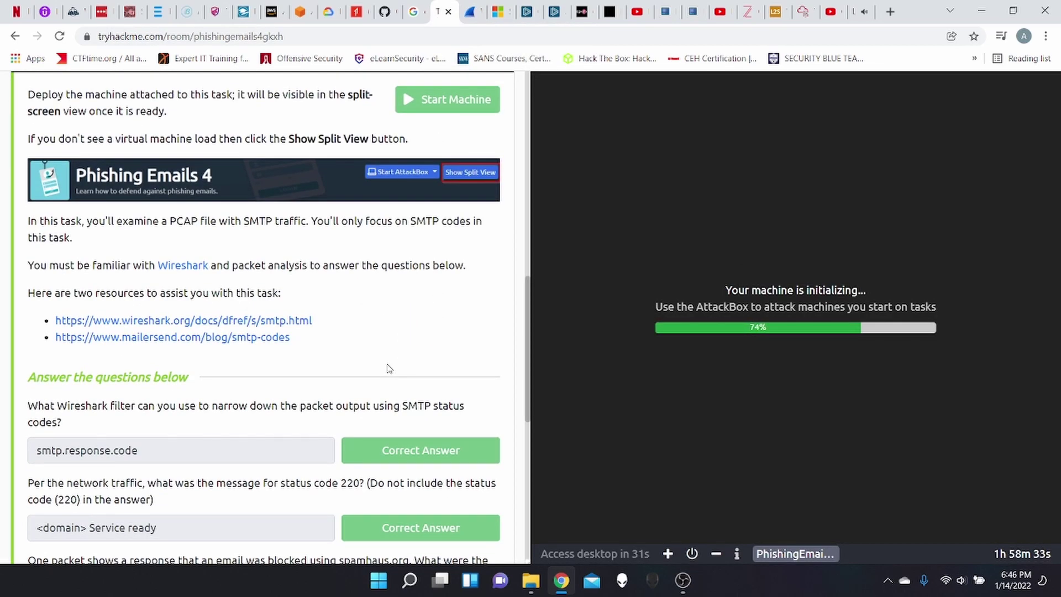
scroll(388, 368, "down", 1)
scroll(388, 368, "down", 2)
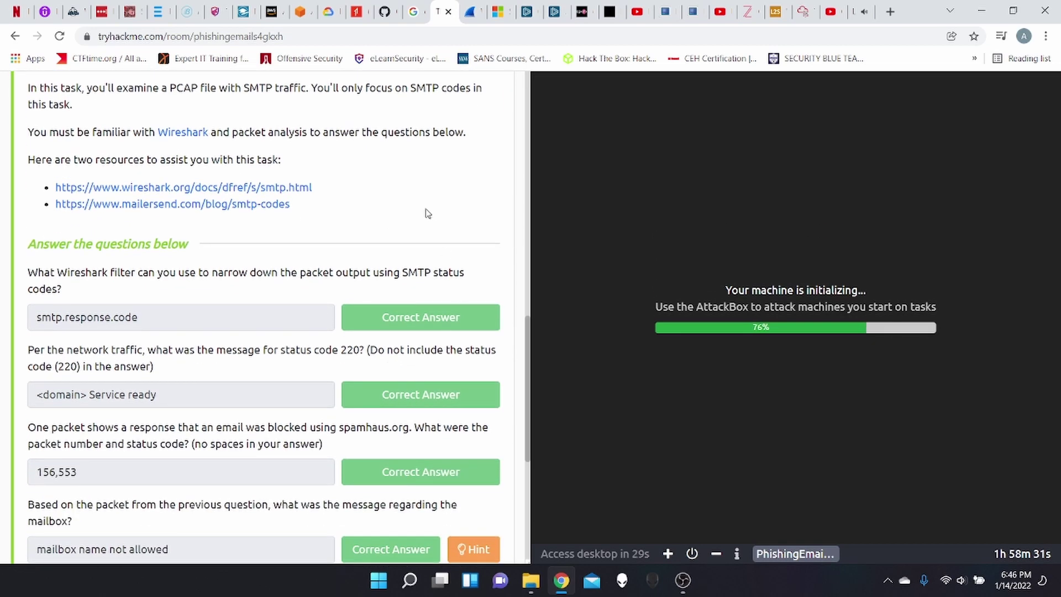
scroll(413, 253, "up", 1)
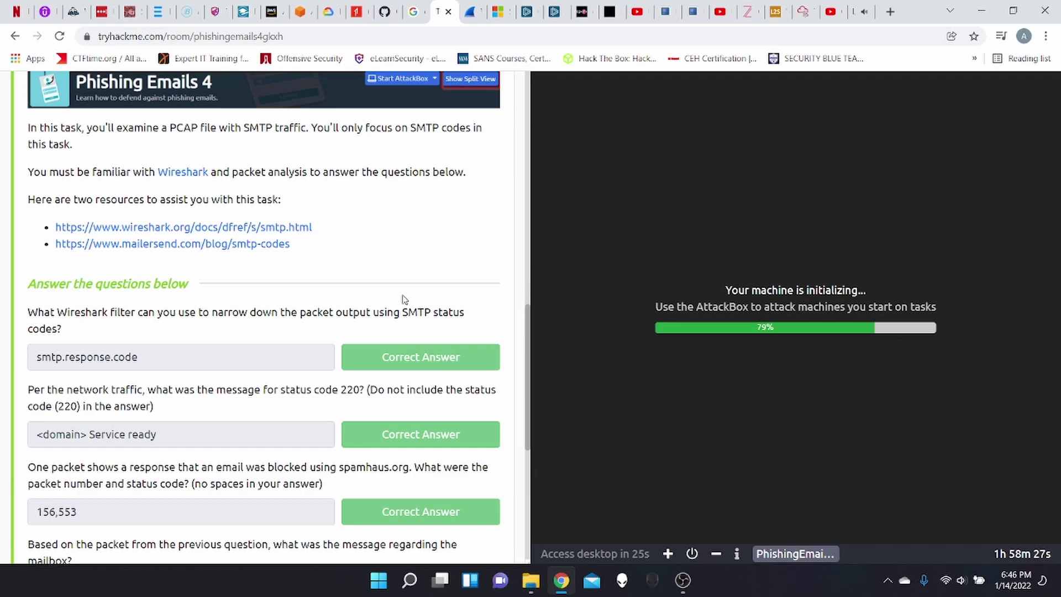
scroll(402, 299, "down", 2)
scroll(402, 299, "down", 5)
scroll(403, 299, "up", 14)
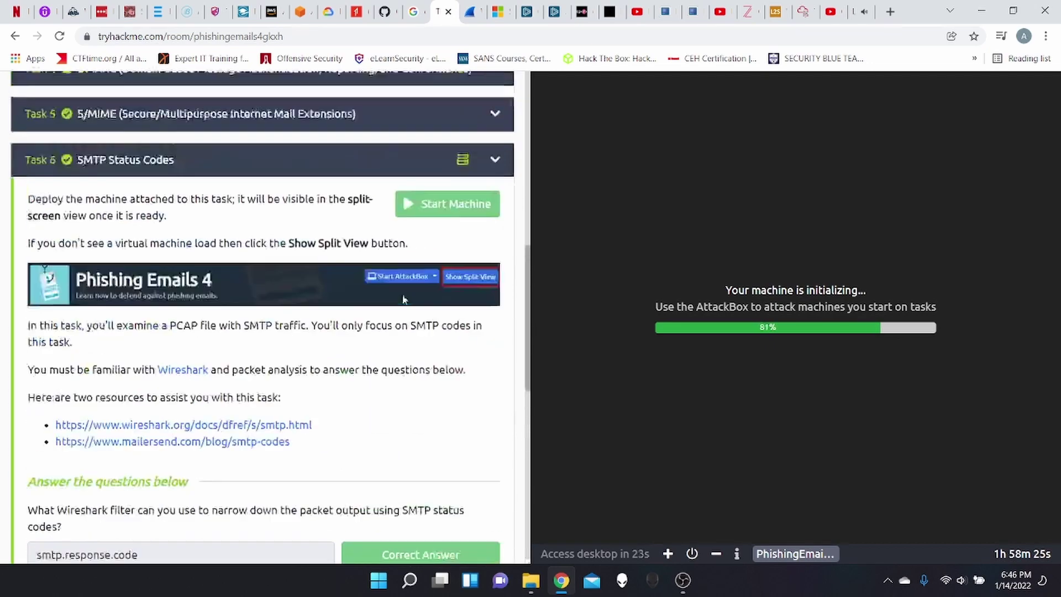
scroll(403, 299, "down", 5)
scroll(403, 299, "down", 2)
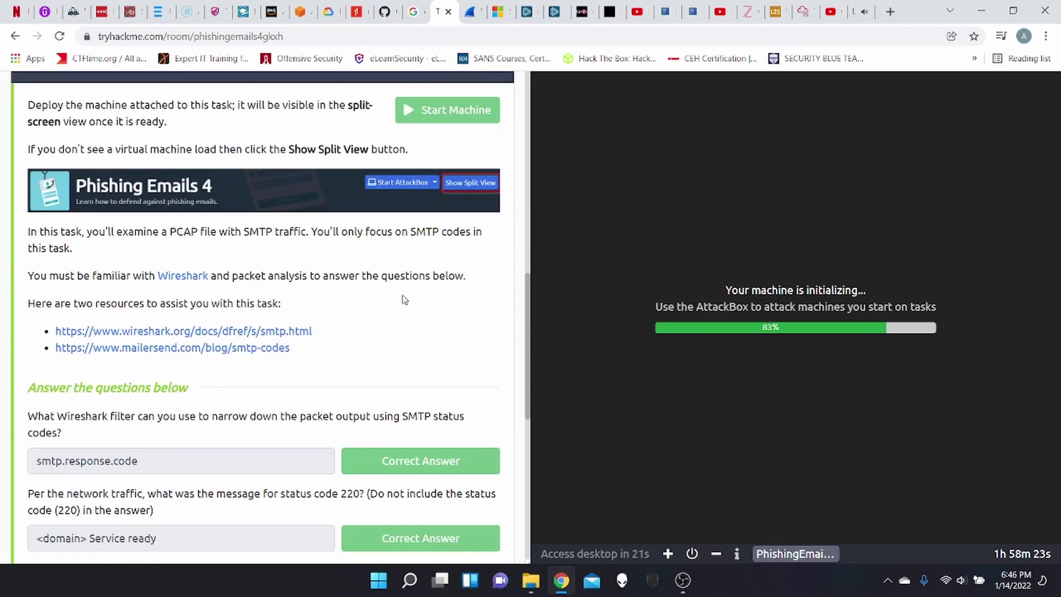
scroll(403, 299, "up", 1)
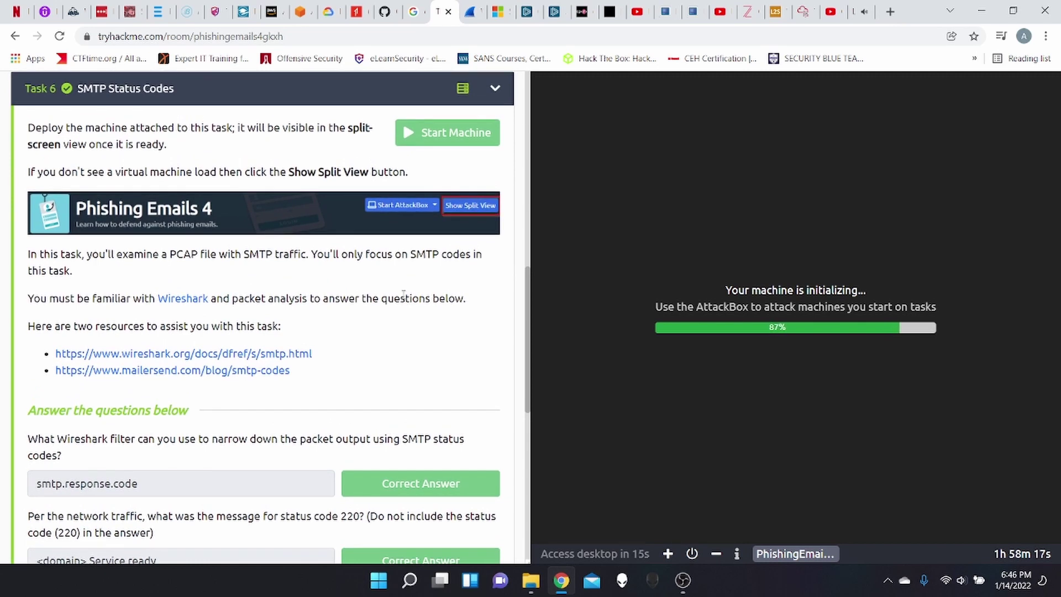
Step: Revisit the Wireshark SMTP filter reference, examine the whole field table through the response fields, and return to the room
left_click(466, 20)
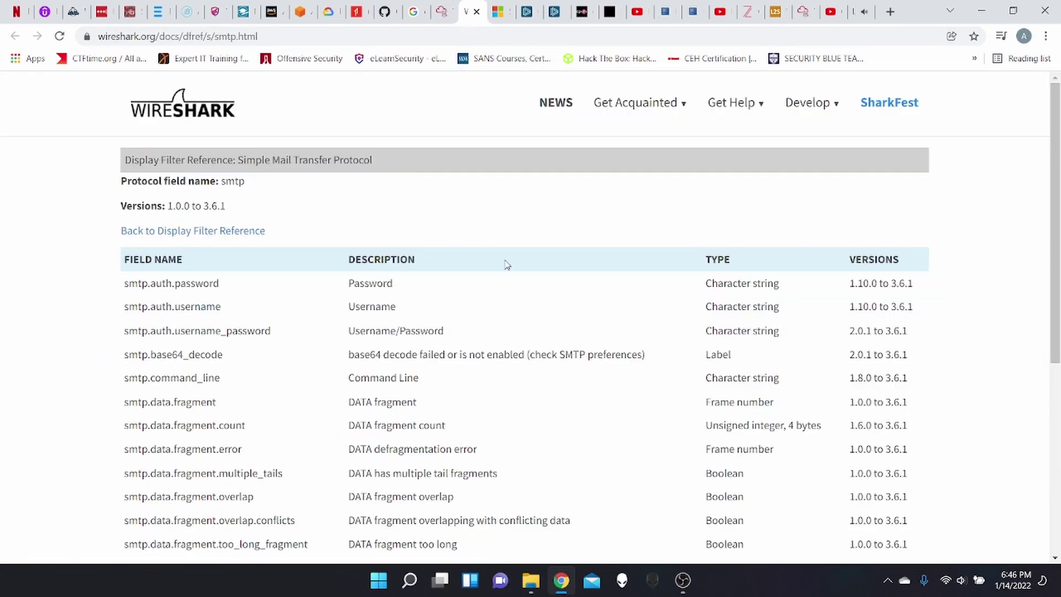
scroll(104, 324, "down", 3)
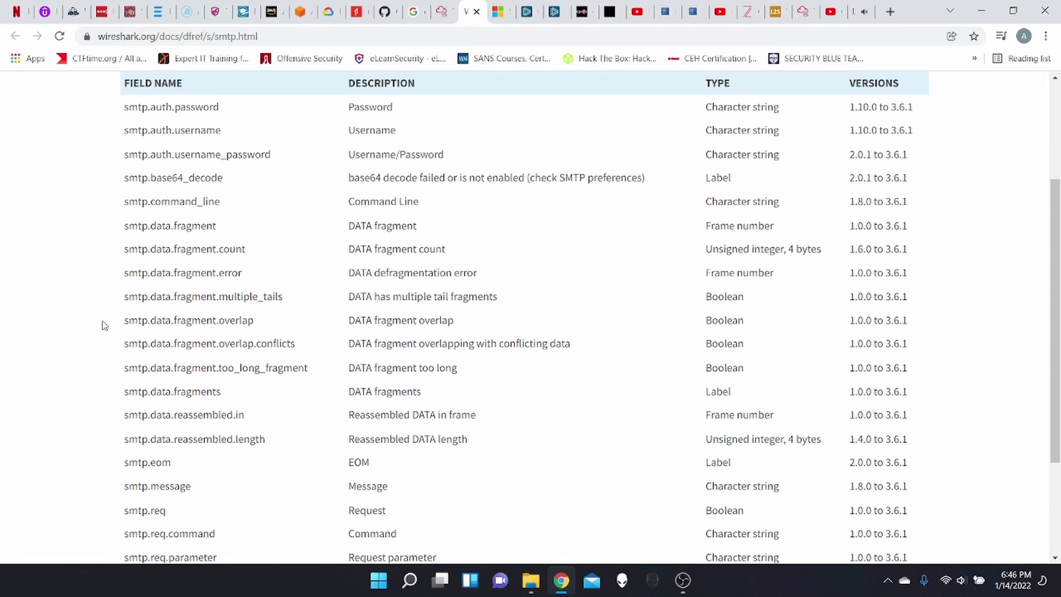
scroll(104, 325, "up", 2)
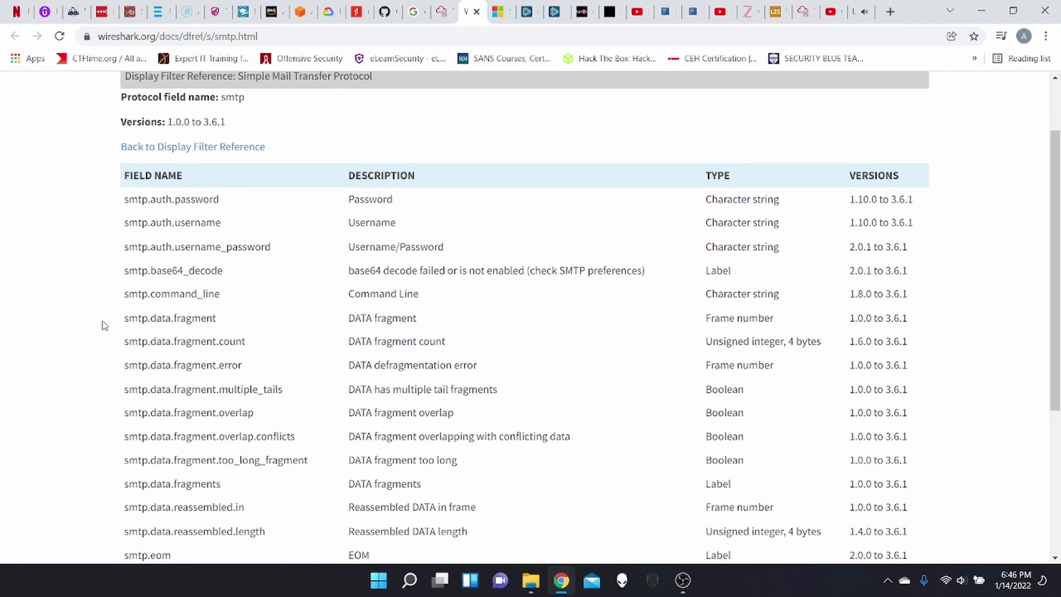
scroll(104, 325, "down", 1)
scroll(103, 325, "down", 3)
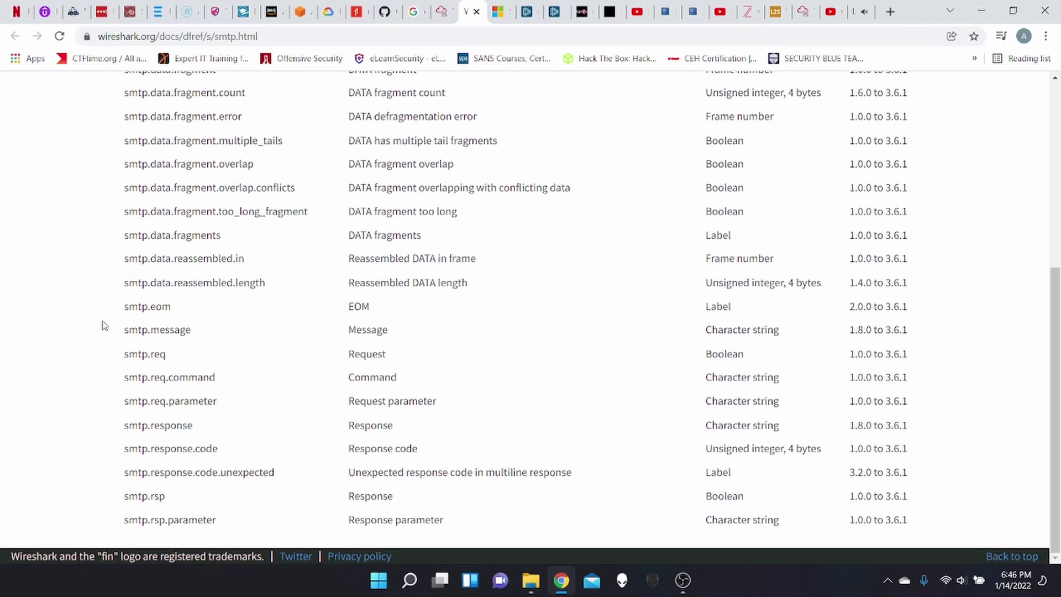
scroll(104, 325, "up", 6)
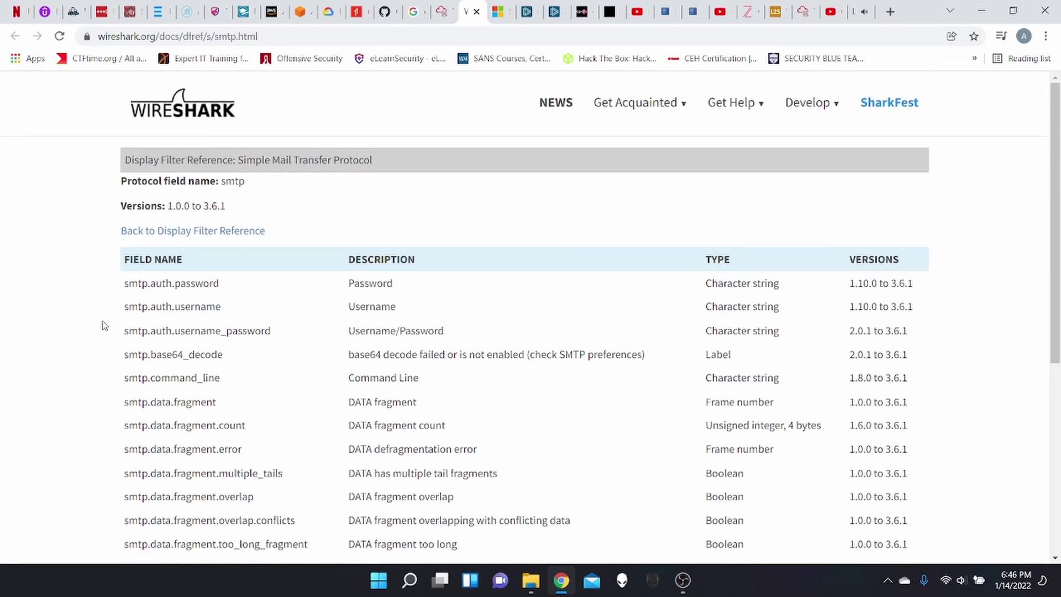
scroll(104, 324, "down", 3)
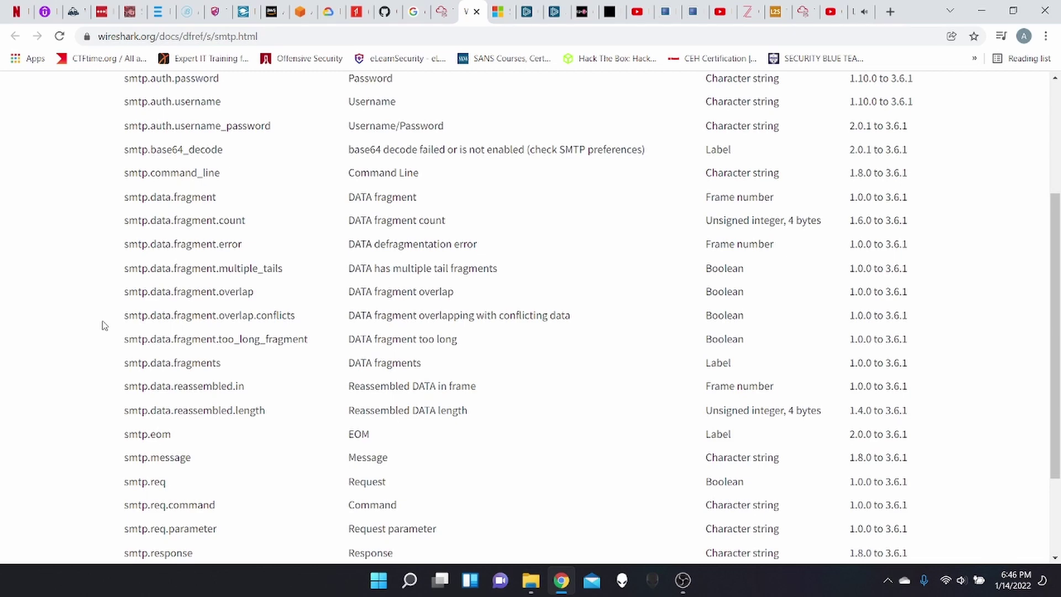
scroll(104, 325, "down", 3)
scroll(104, 324, "up", 6)
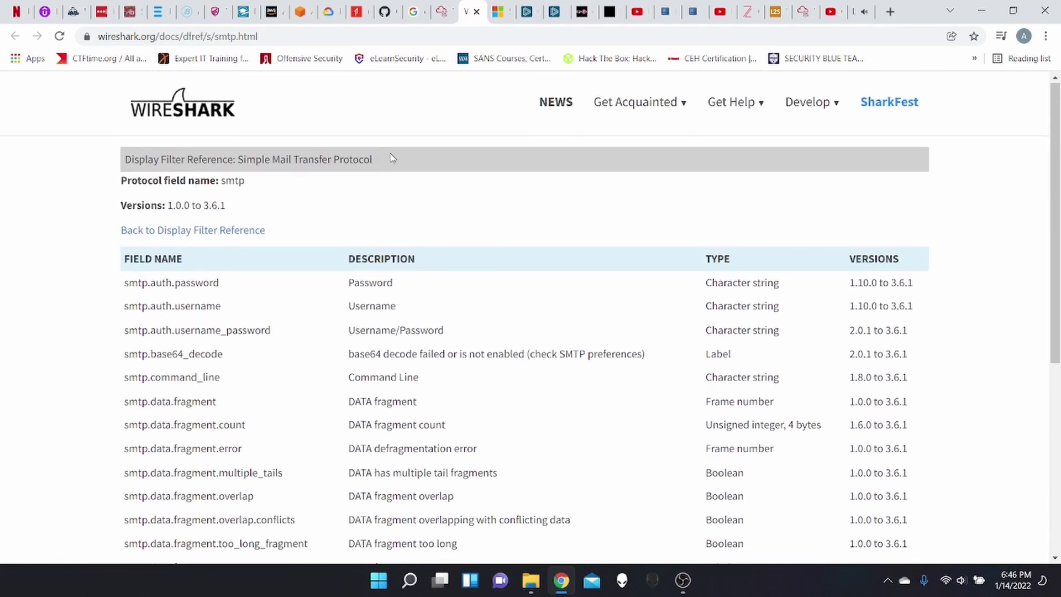
left_click(445, 12)
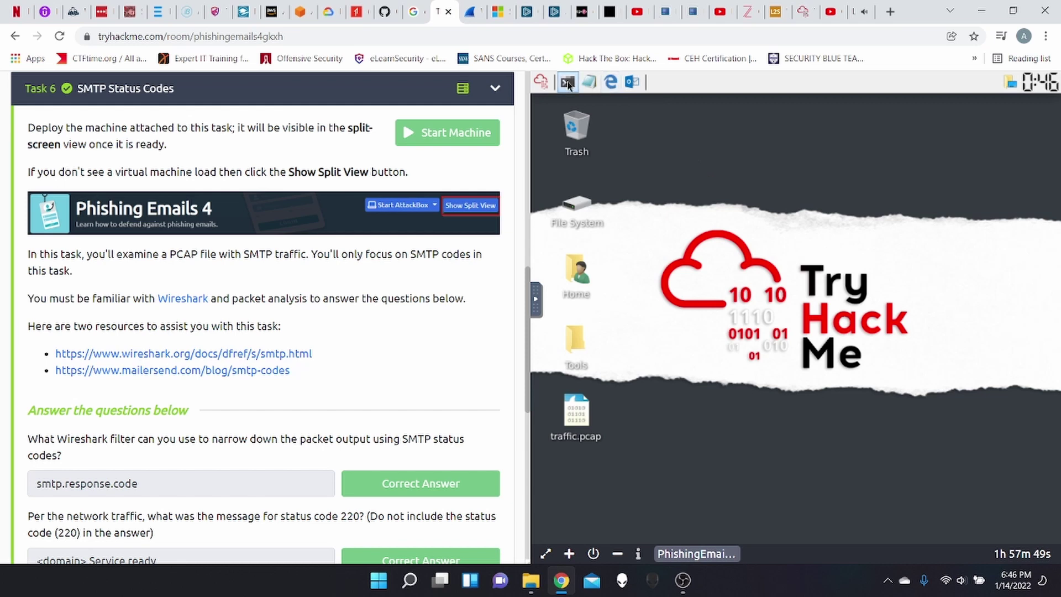
Step: Launch Wireshark from a terminal on the attached machine and minimize the terminal window
key("ctrl+alt+t")
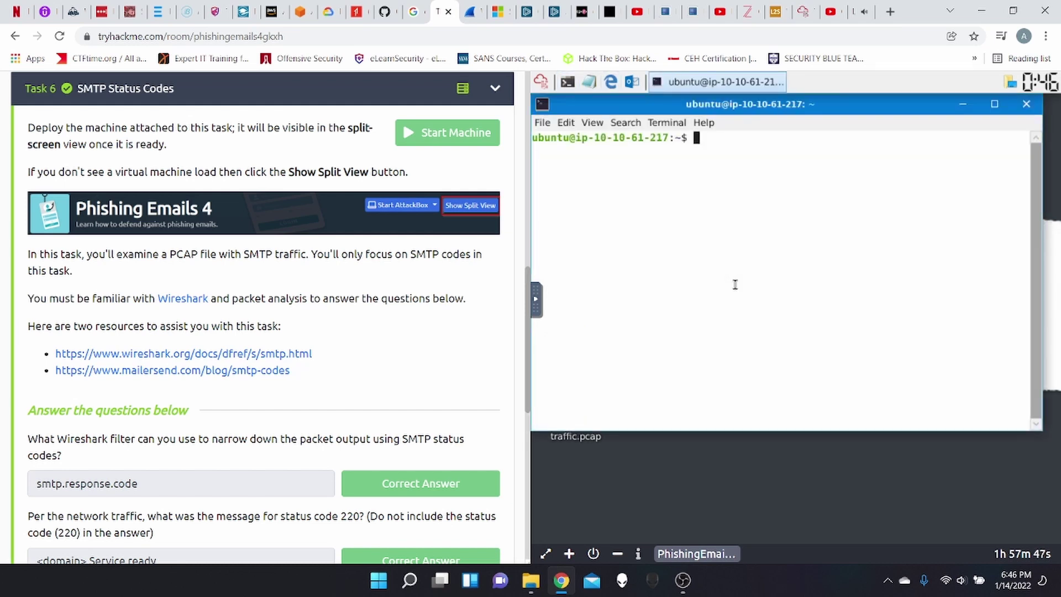
type("wir")
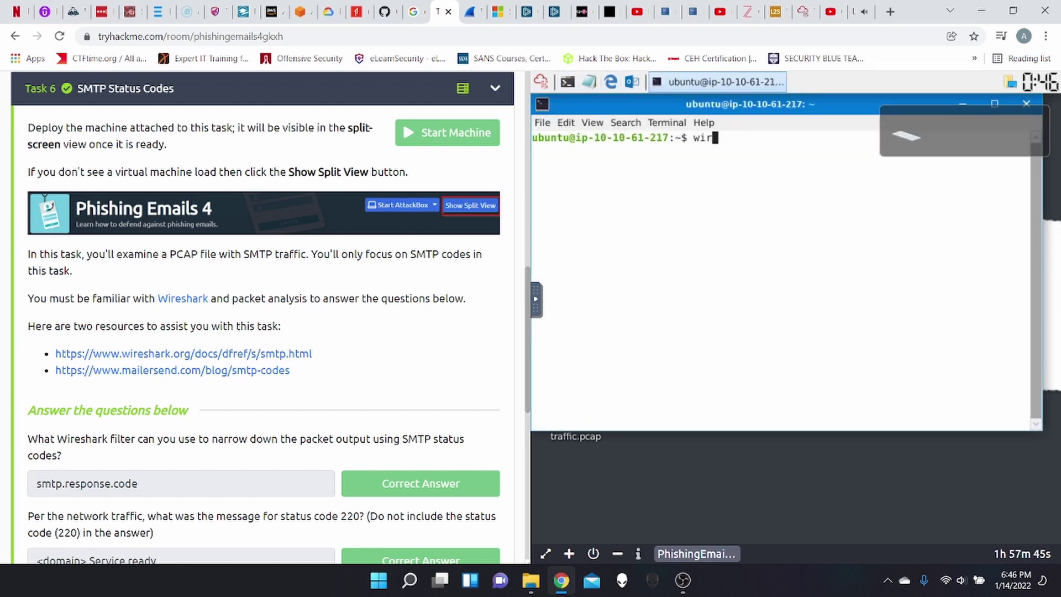
type("eshark")
key("Return")
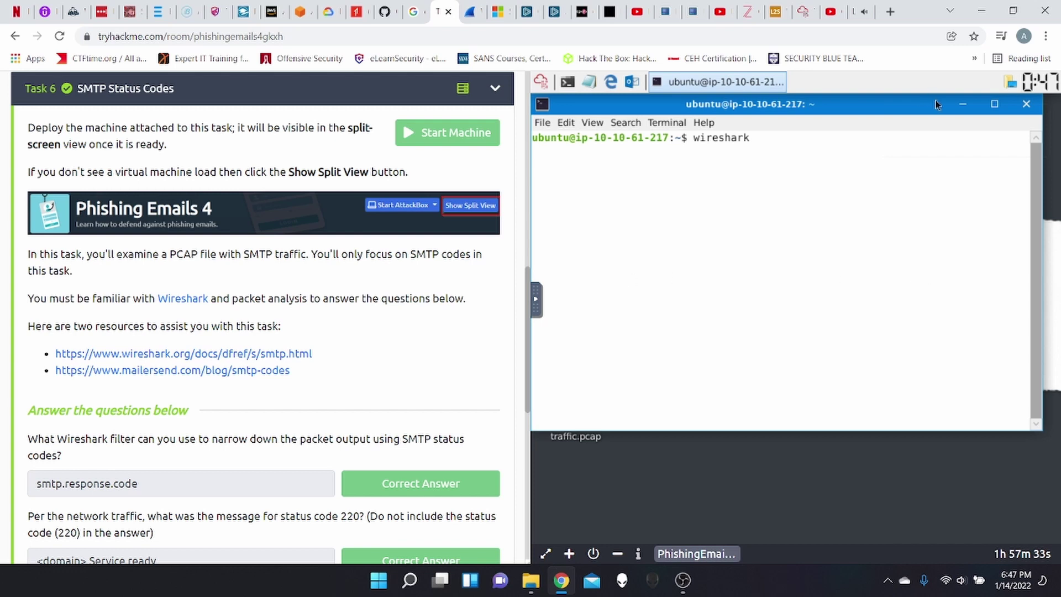
left_click(965, 104)
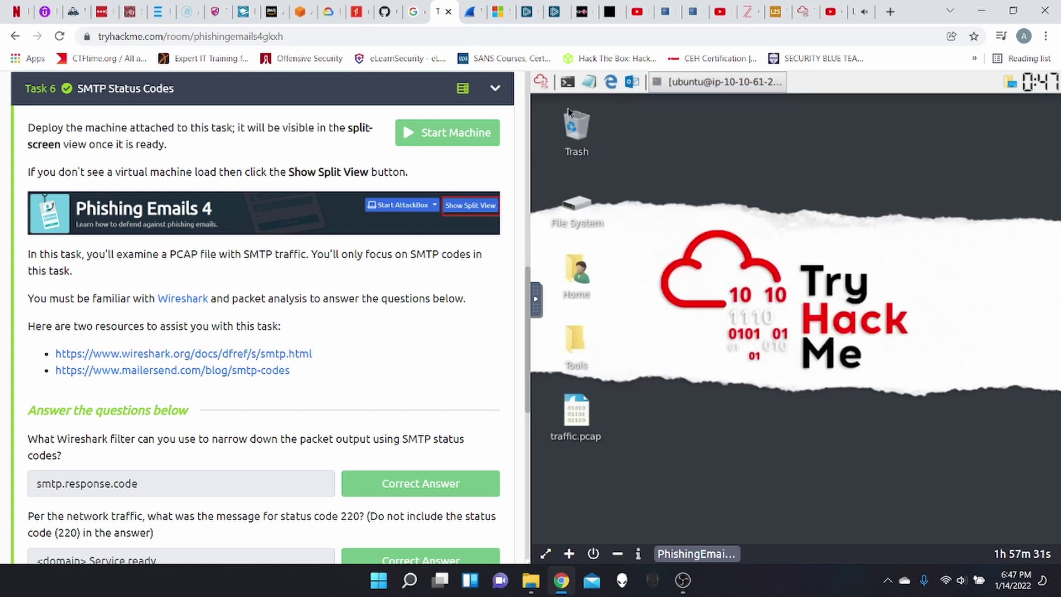
left_click(538, 82)
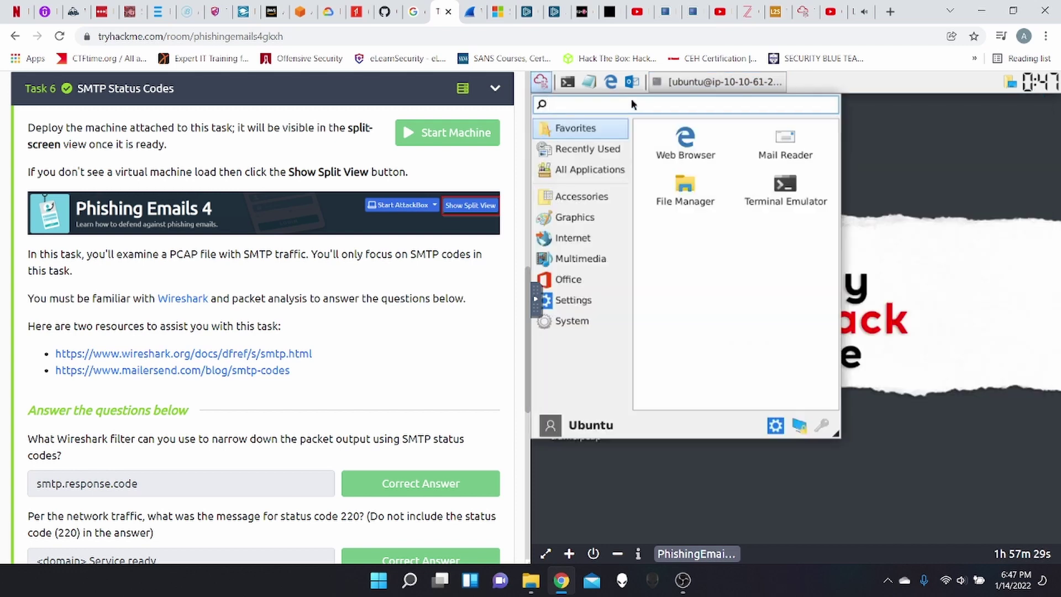
left_click(926, 300)
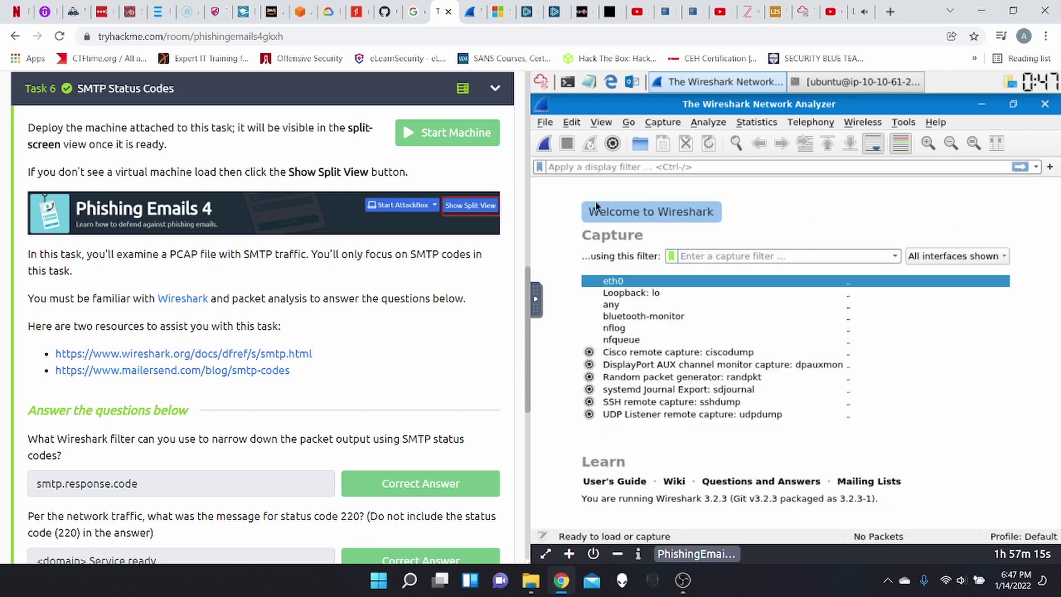
Step: Open the capture file traffic.pcap from /home/ubuntu/Desktop in Wireshark
left_click(544, 122)
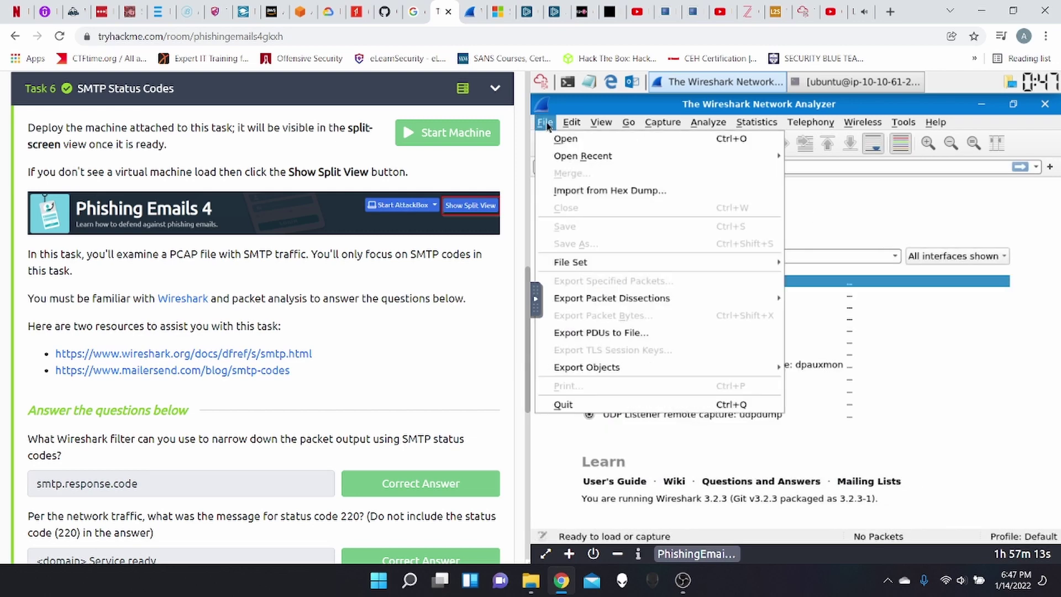
left_click(593, 106)
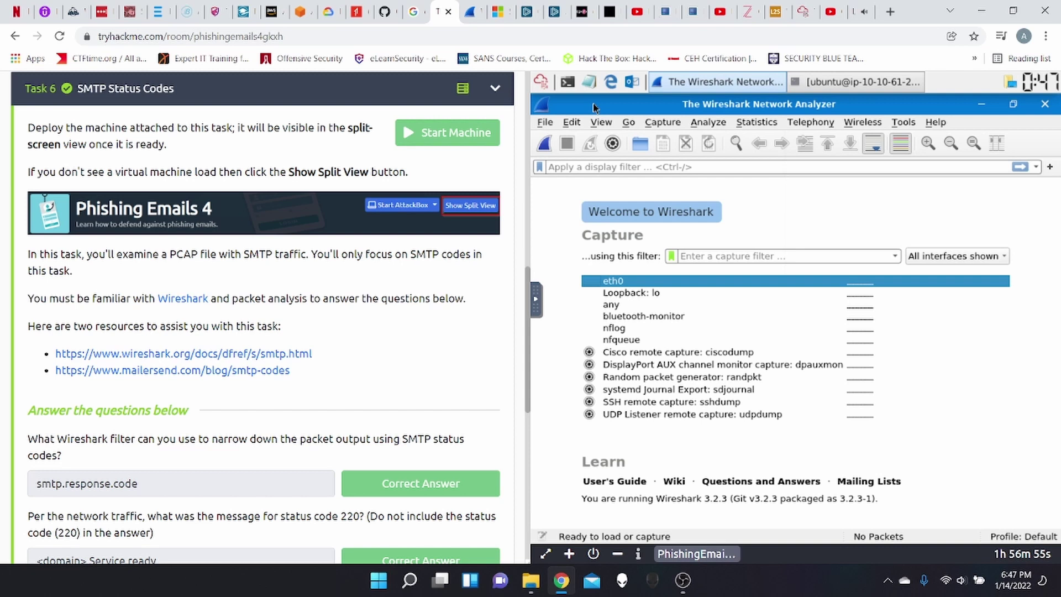
left_click(546, 123)
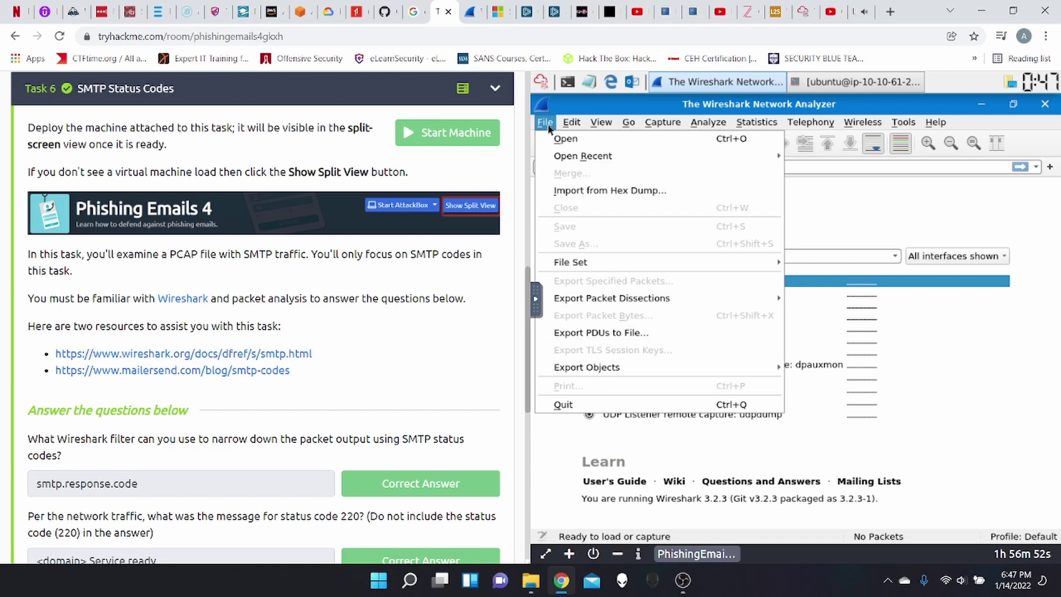
left_click(585, 147)
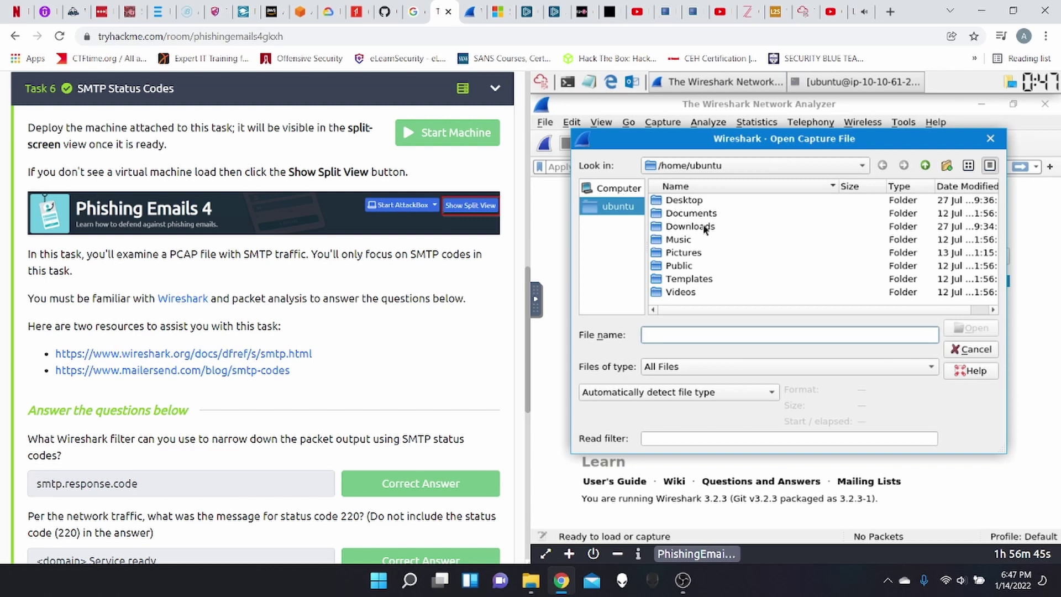
left_click(604, 190)
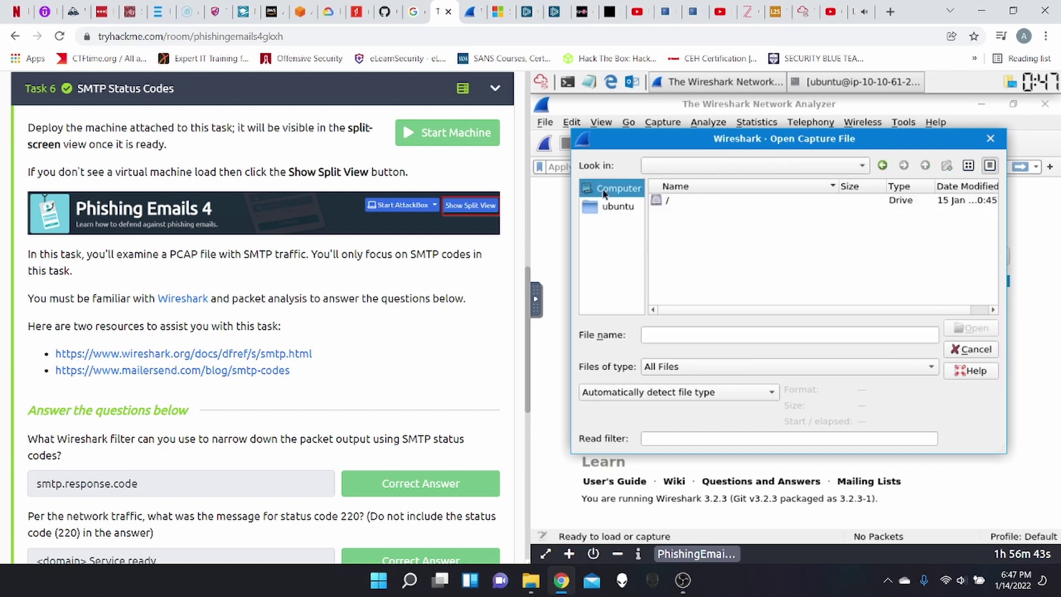
left_click(618, 207)
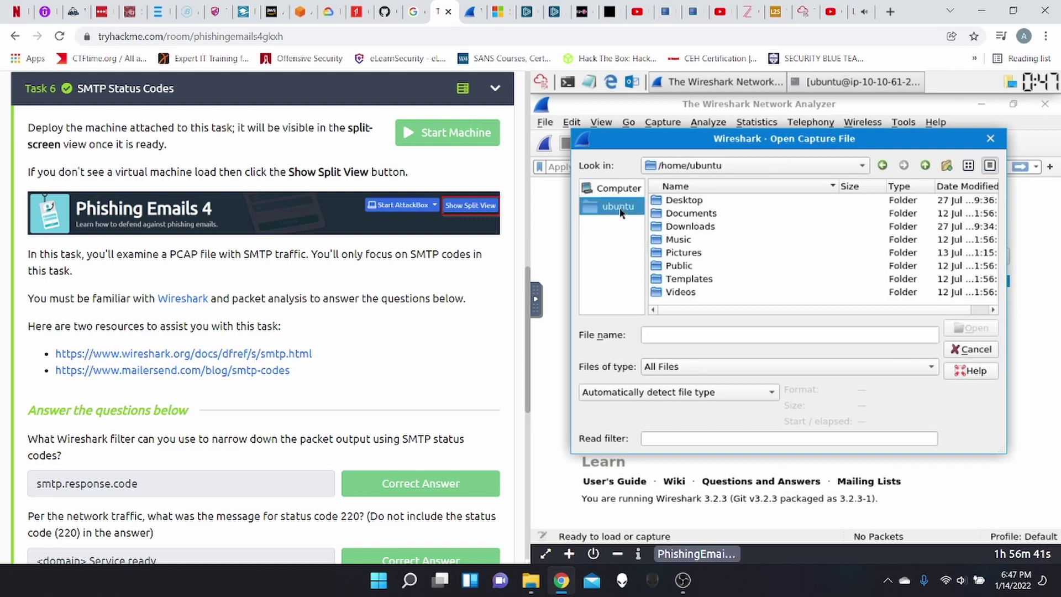
left_click(694, 228)
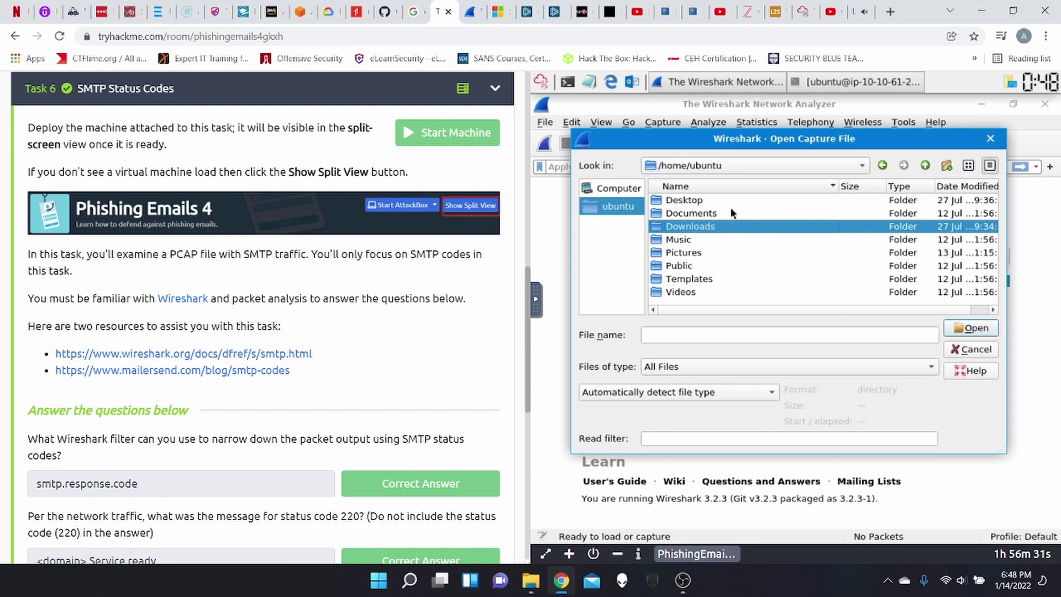
double_click(685, 201)
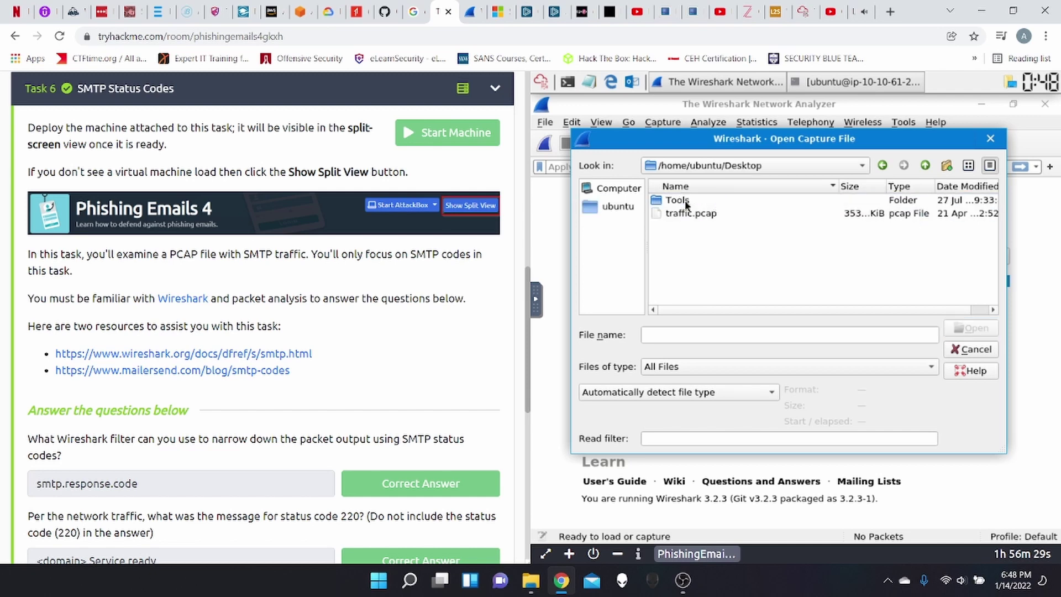
double_click(676, 214)
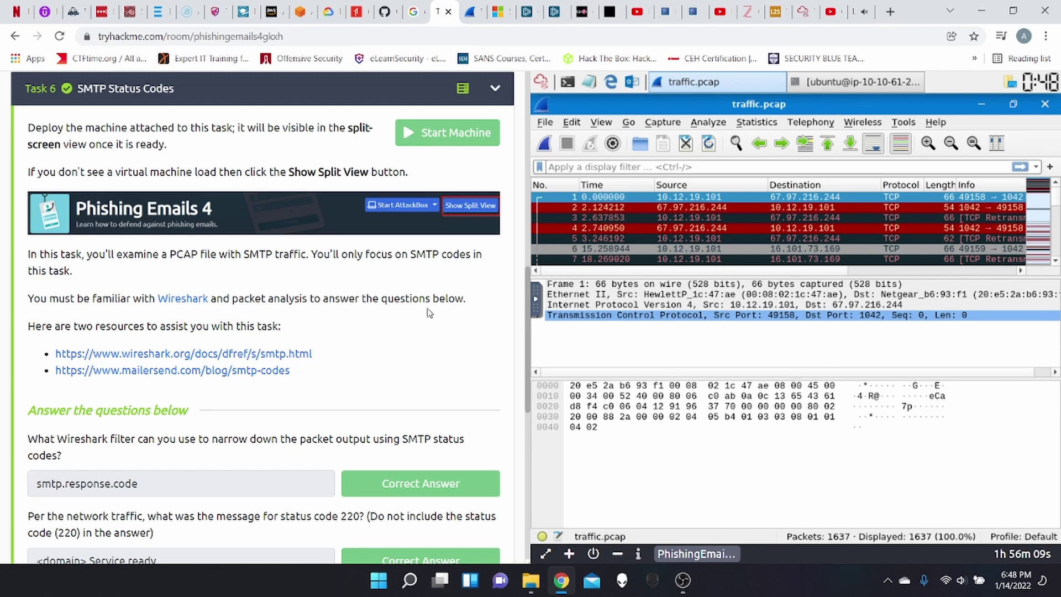
Step: Filter the packets in traffic.pcap to show only smtp traffic
scroll(427, 315, "down", 3)
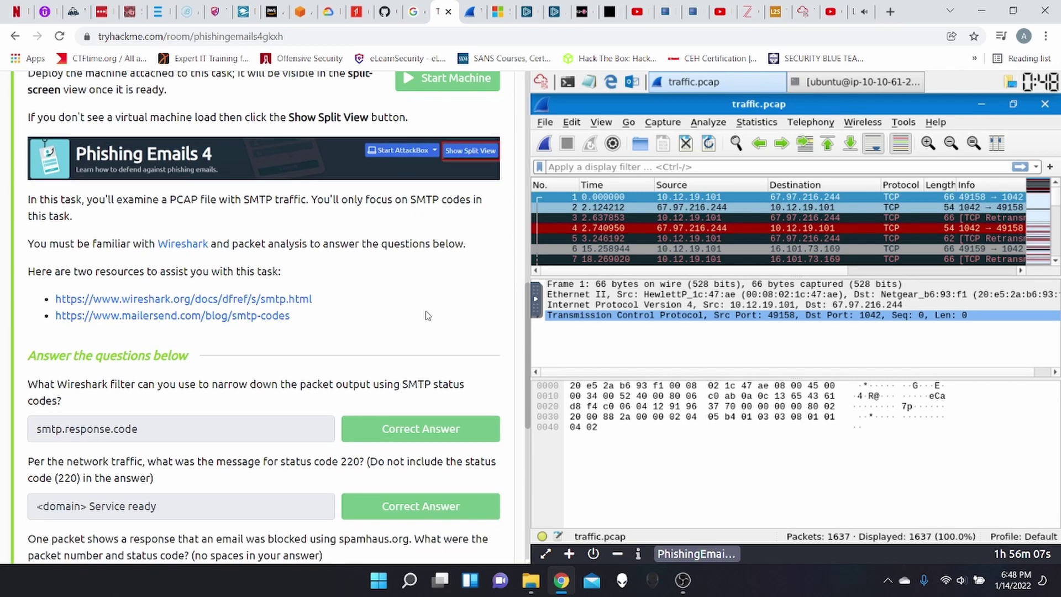
scroll(427, 311, "down", 2)
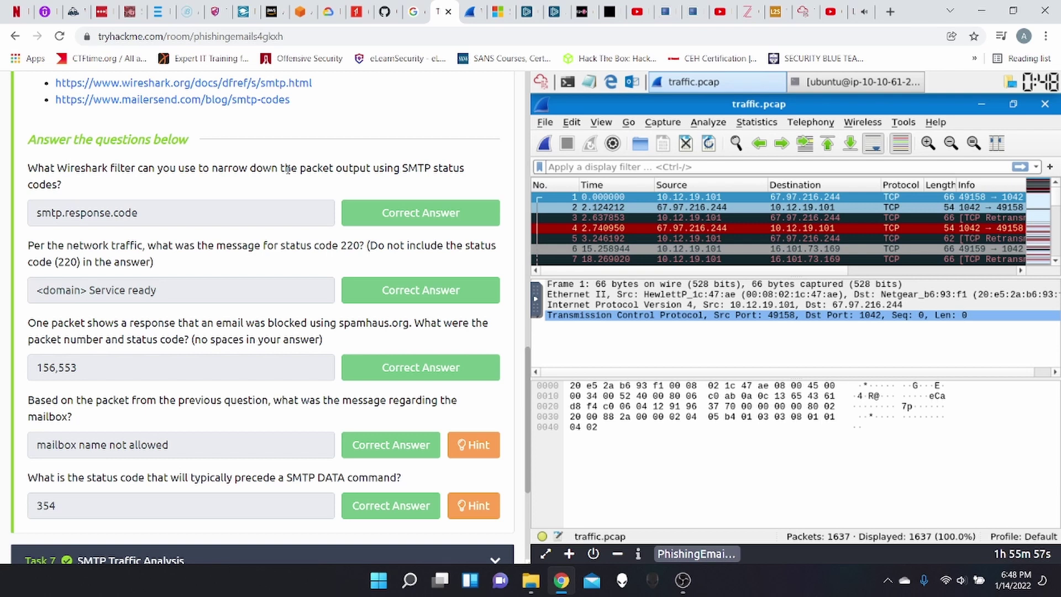
left_click(580, 168)
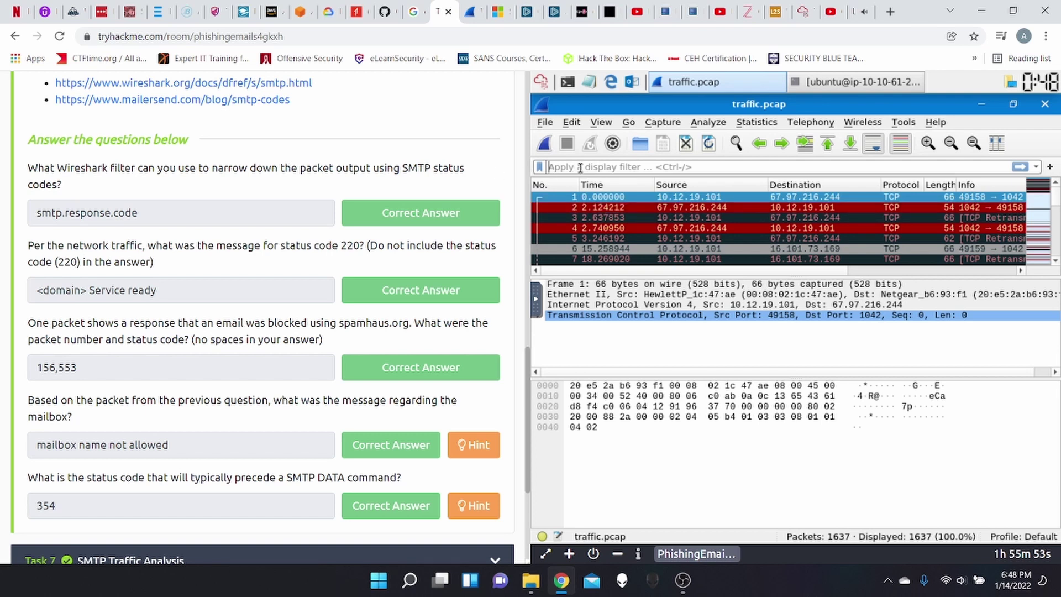
type("smtp")
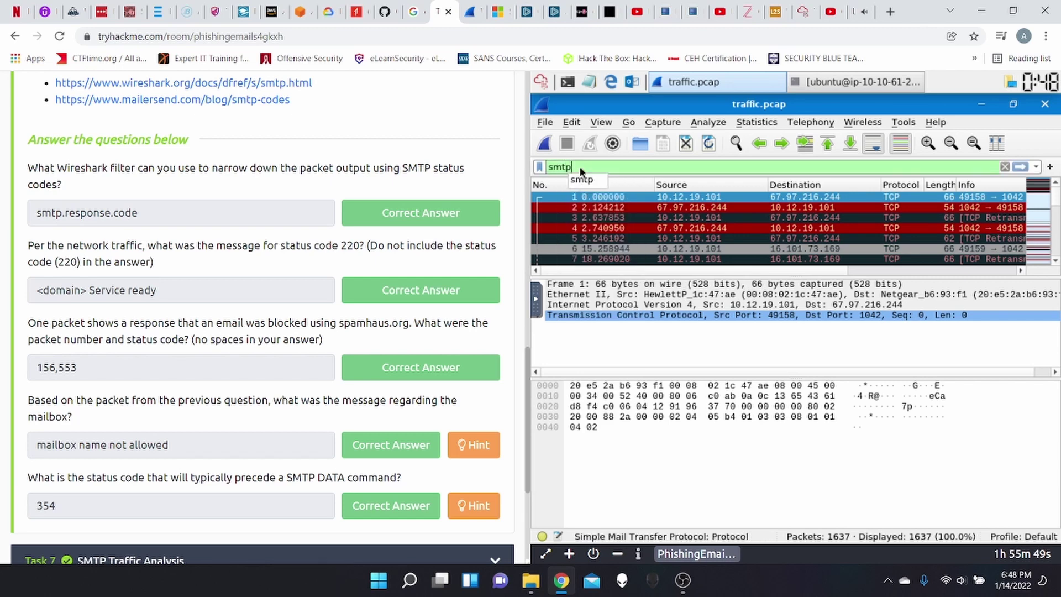
key("Return")
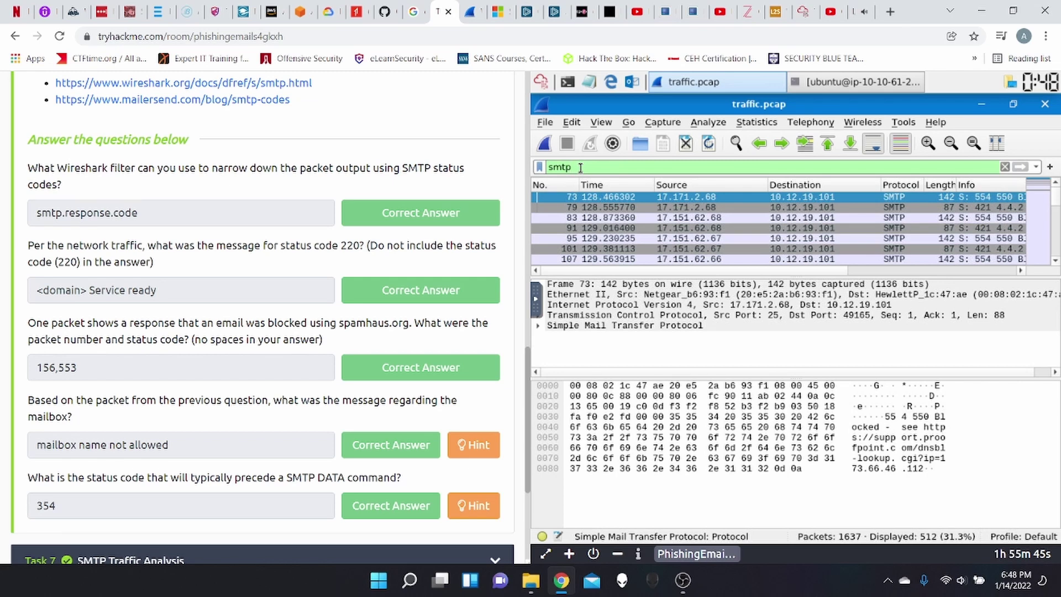
Step: Narrow the display filter from all SMTP traffic to smtp.response.code
scroll(388, 246, "up", 3)
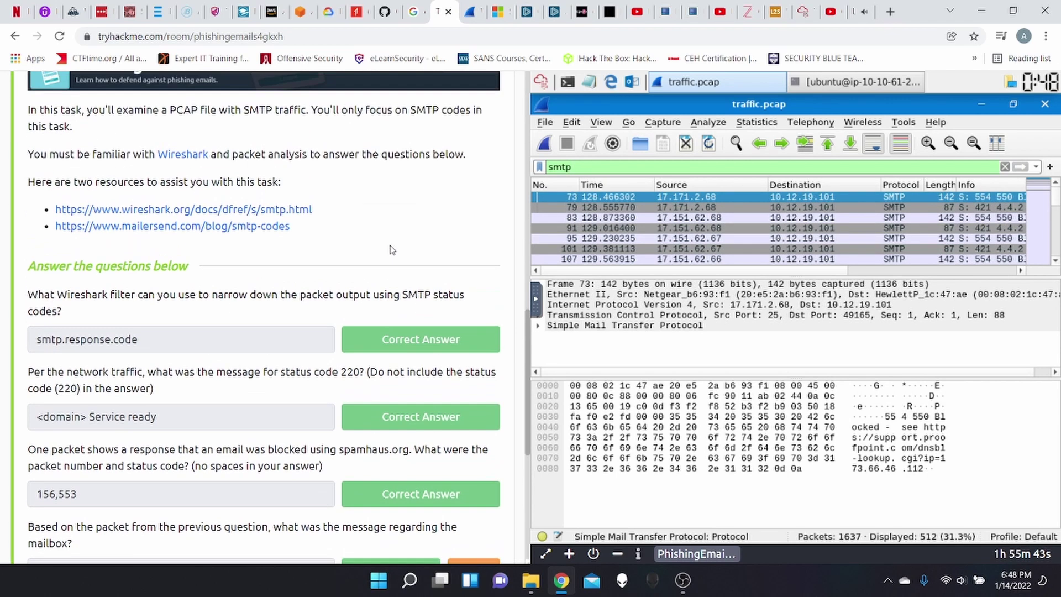
scroll(391, 246, "down", 2)
scroll(391, 246, "down", 3)
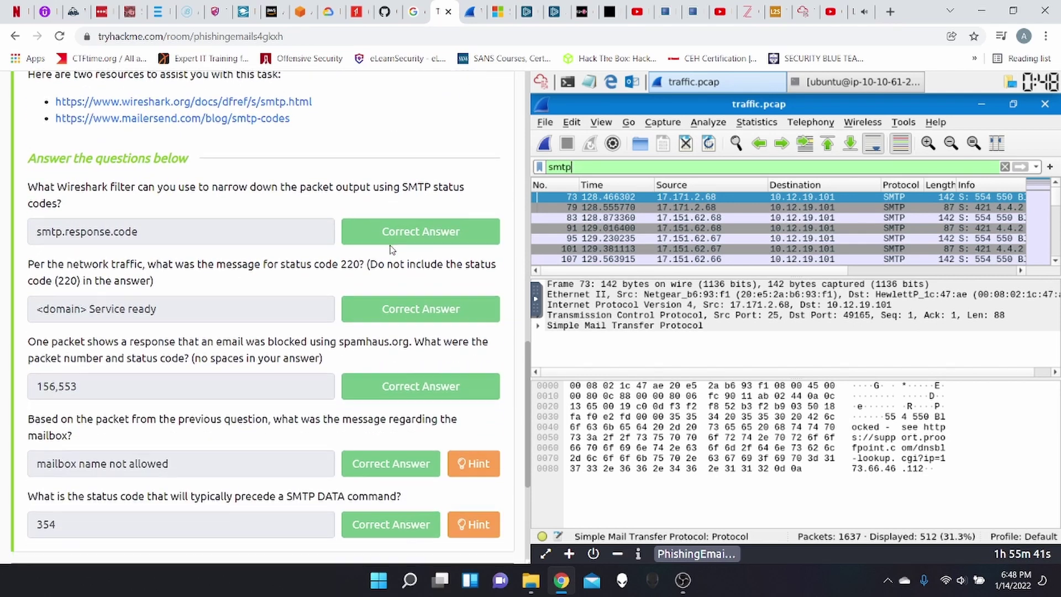
scroll(391, 246, "up", 1)
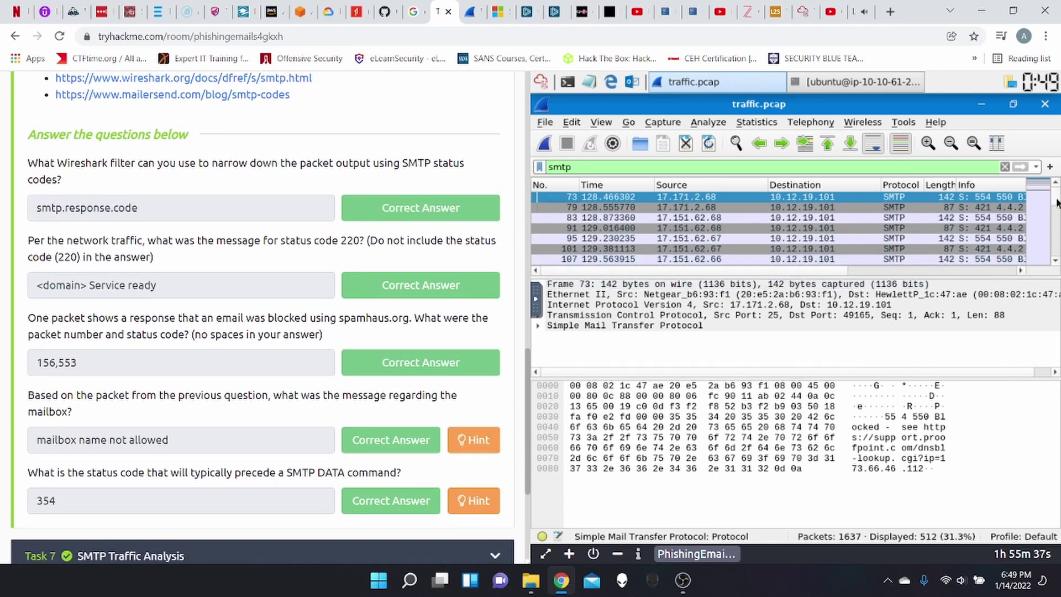
left_click_drag(1056, 200, 1056, 258)
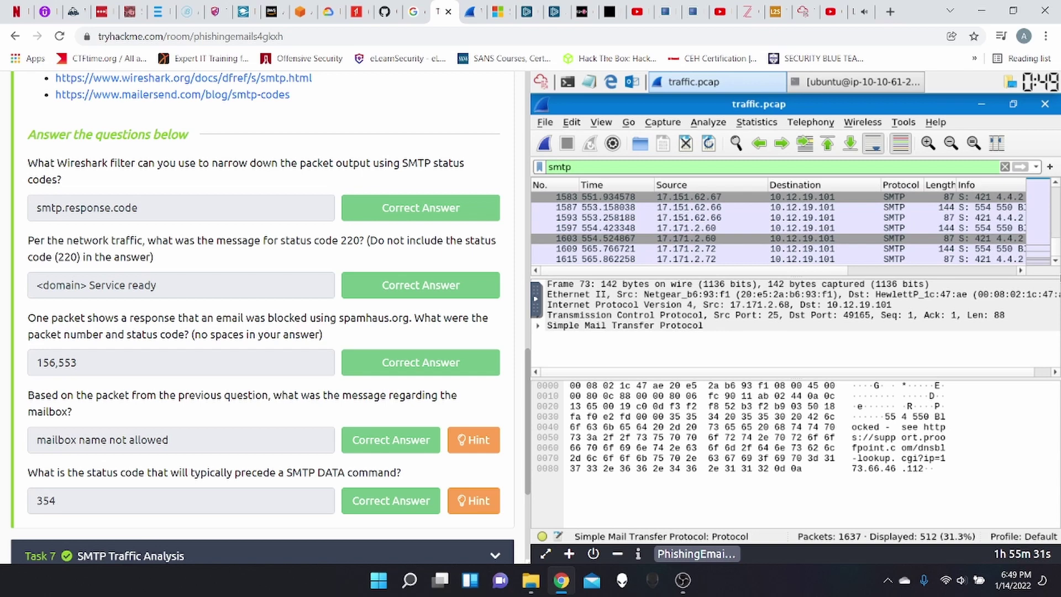
left_click_drag(1056, 253, 1048, 185)
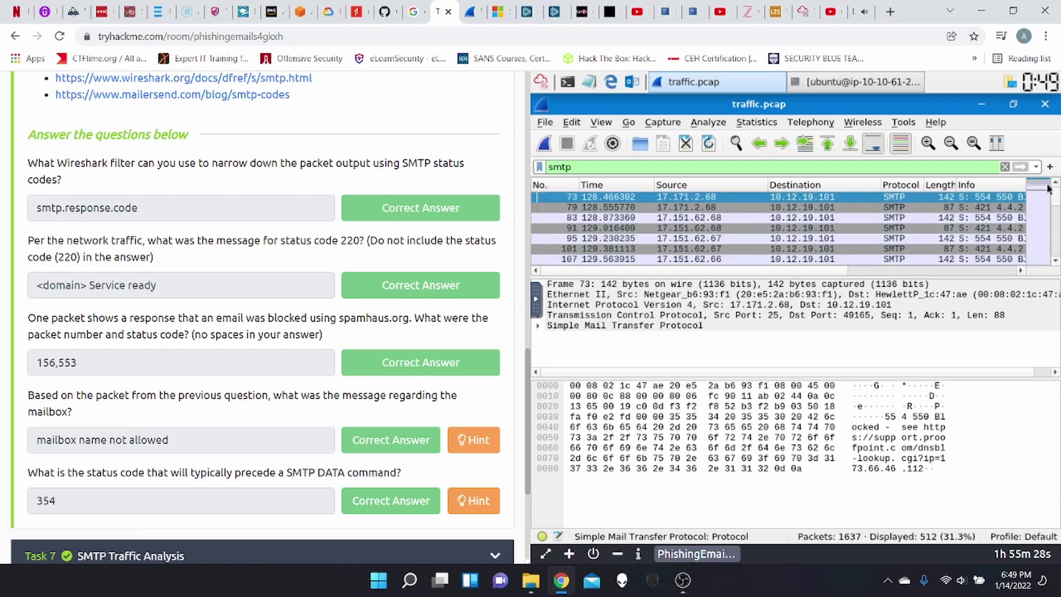
left_click(629, 166)
type(".res")
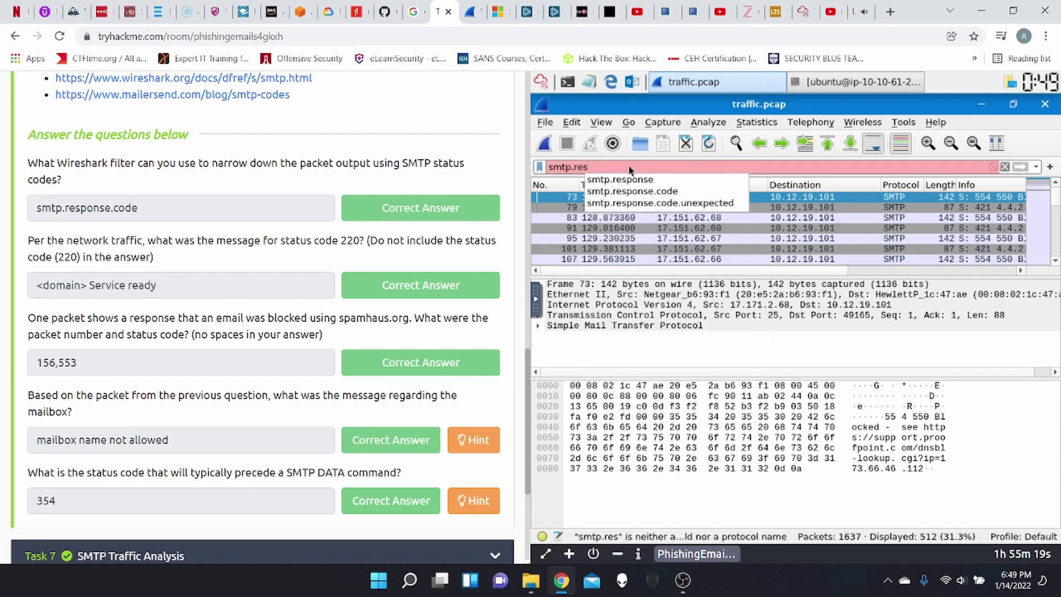
key("Down")
key("Down")
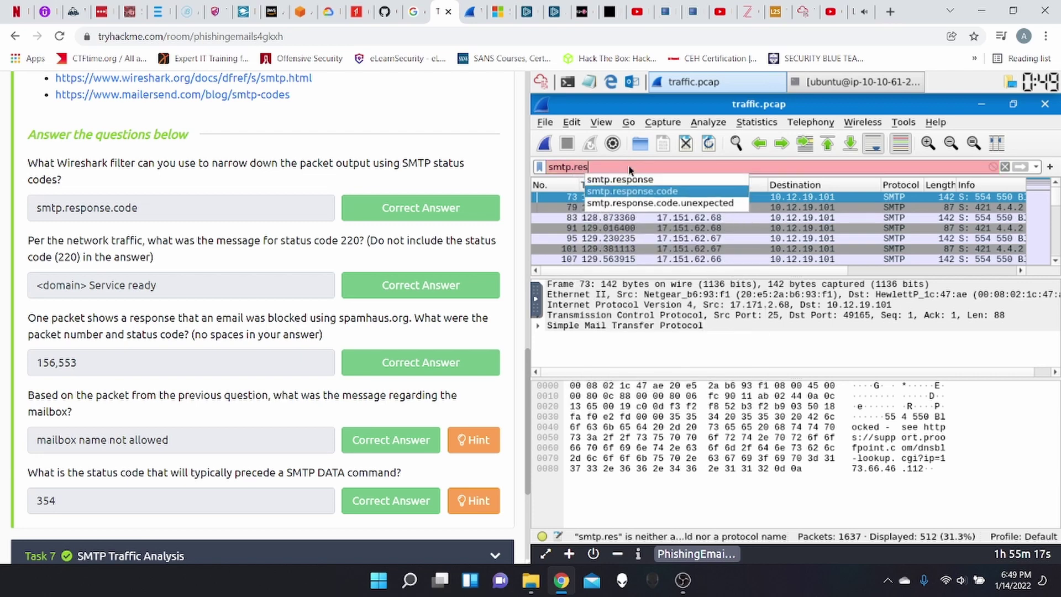
key("Return")
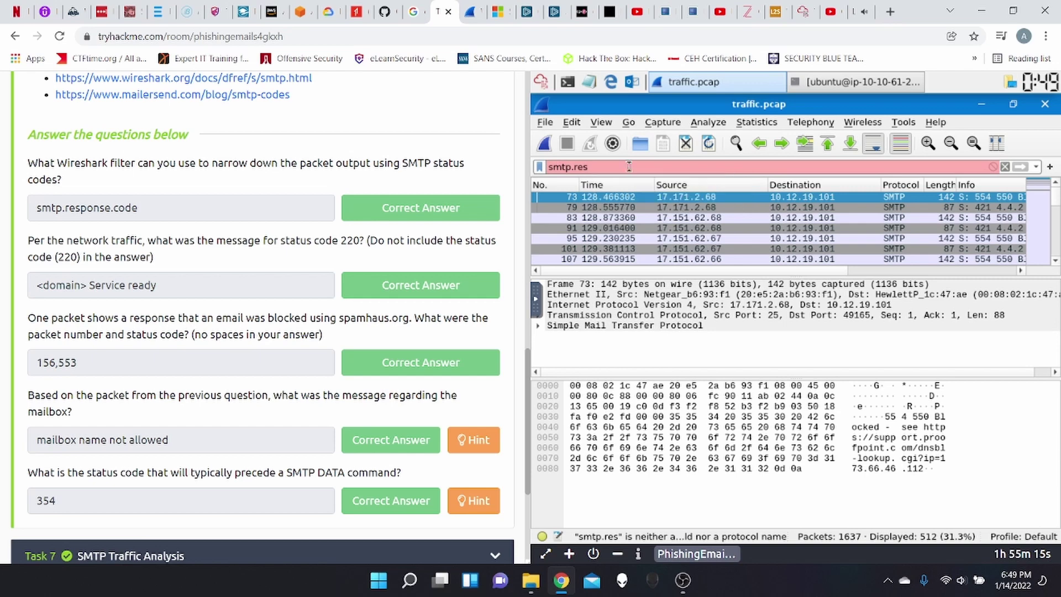
key("Return")
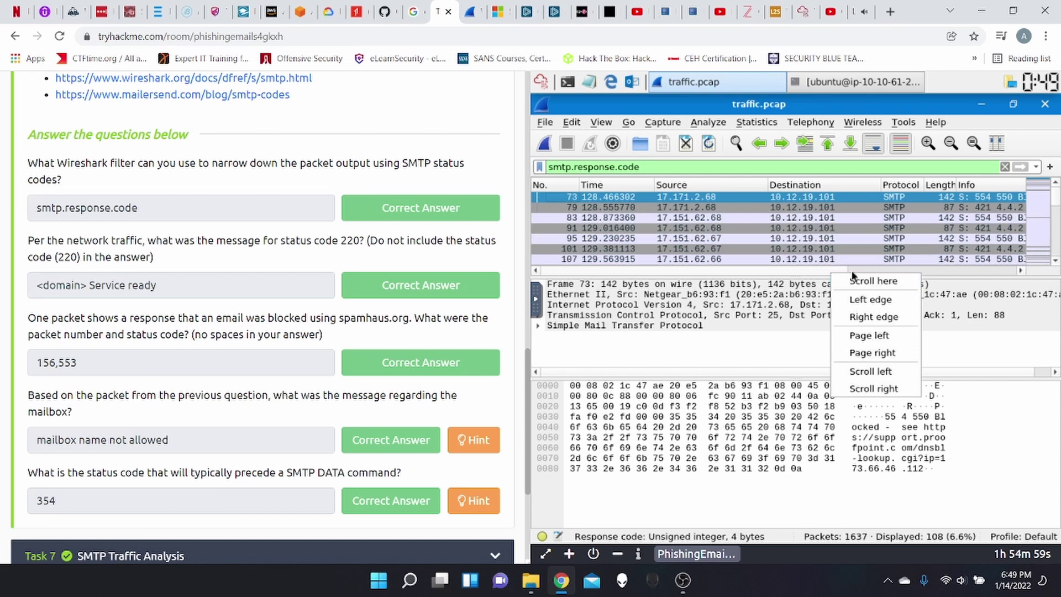
Step: Find the unicode.org status code 220 response in the filtered packets' info text and inspect its Ethernet and Internet Protocol details
left_click(834, 270)
left_click_drag(805, 269, 994, 267)
left_click(1055, 263)
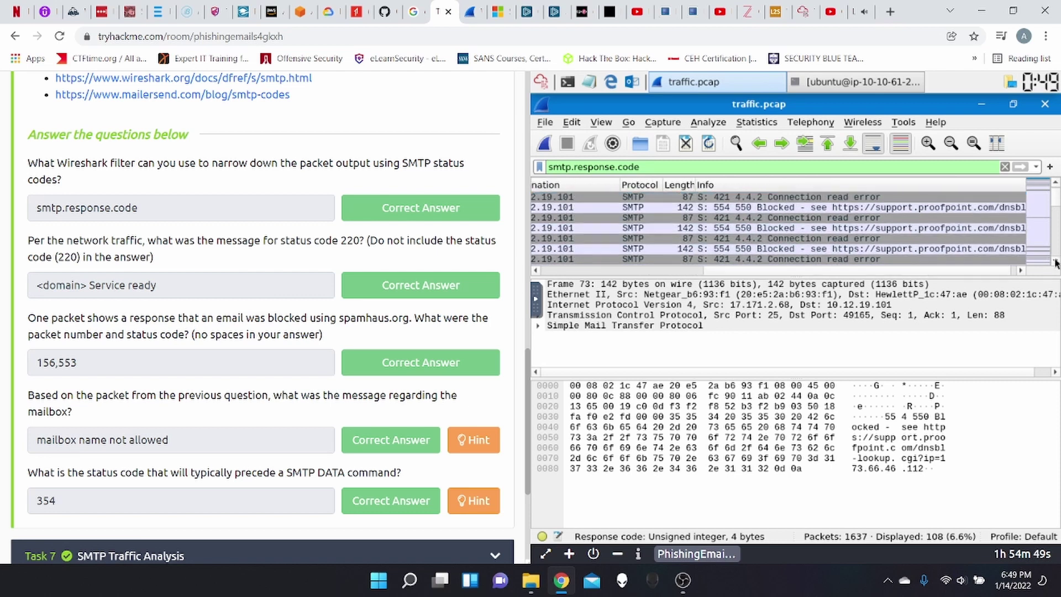
left_click(1055, 263)
left_click(1055, 263)
left_click(1055, 263)
left_click(1055, 263)
left_click(1055, 262)
left_click(1055, 263)
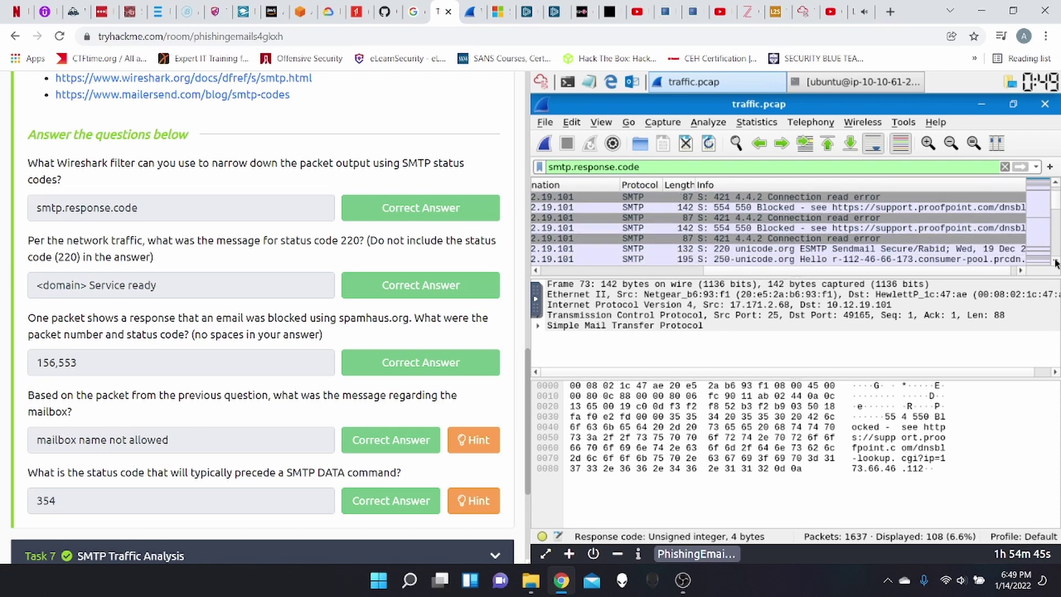
left_click(1055, 263)
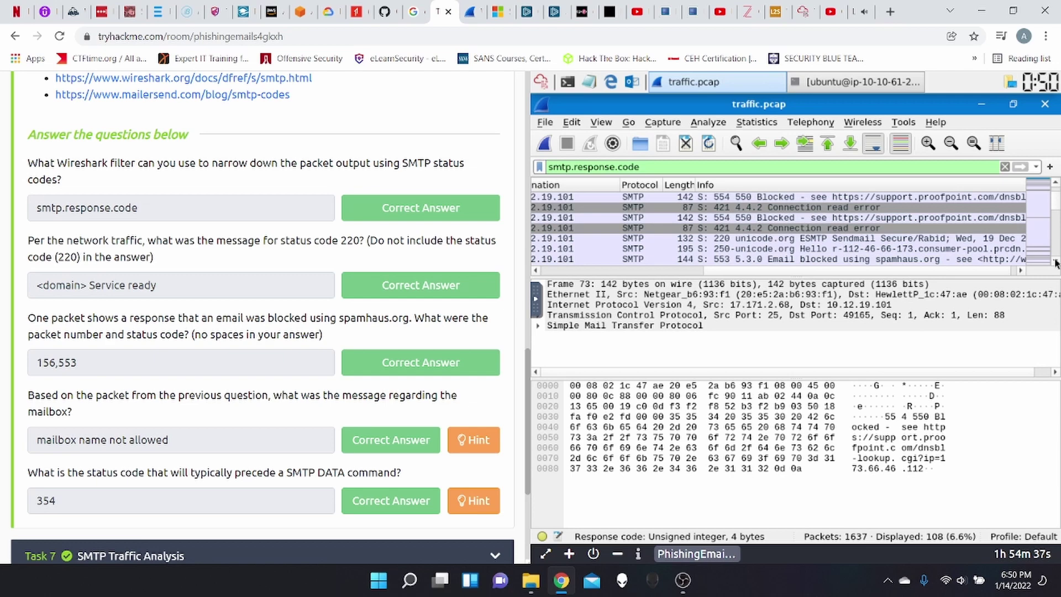
left_click(957, 239)
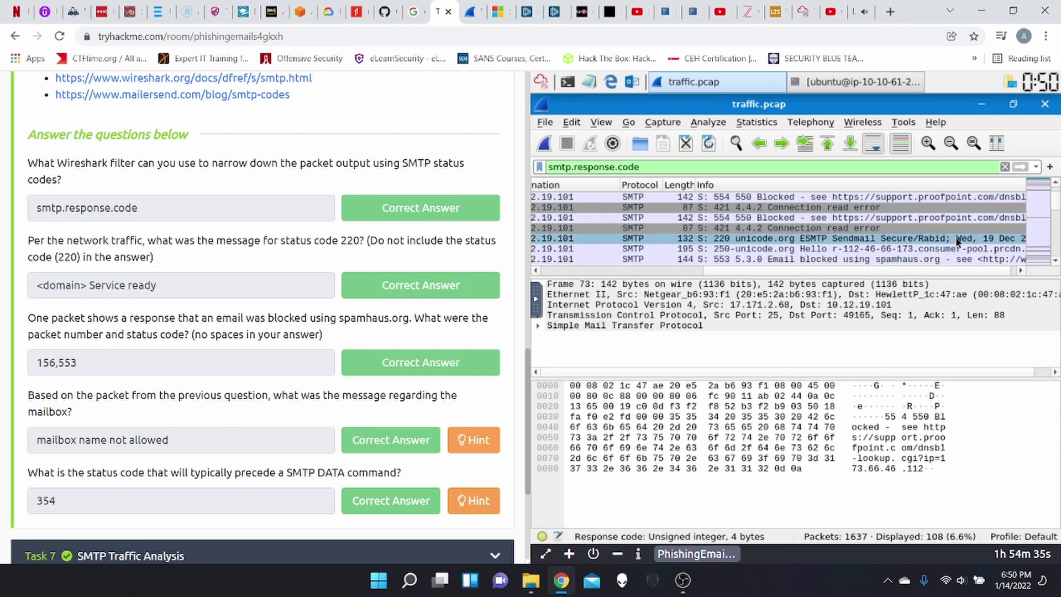
left_click(597, 297)
left_click(597, 297)
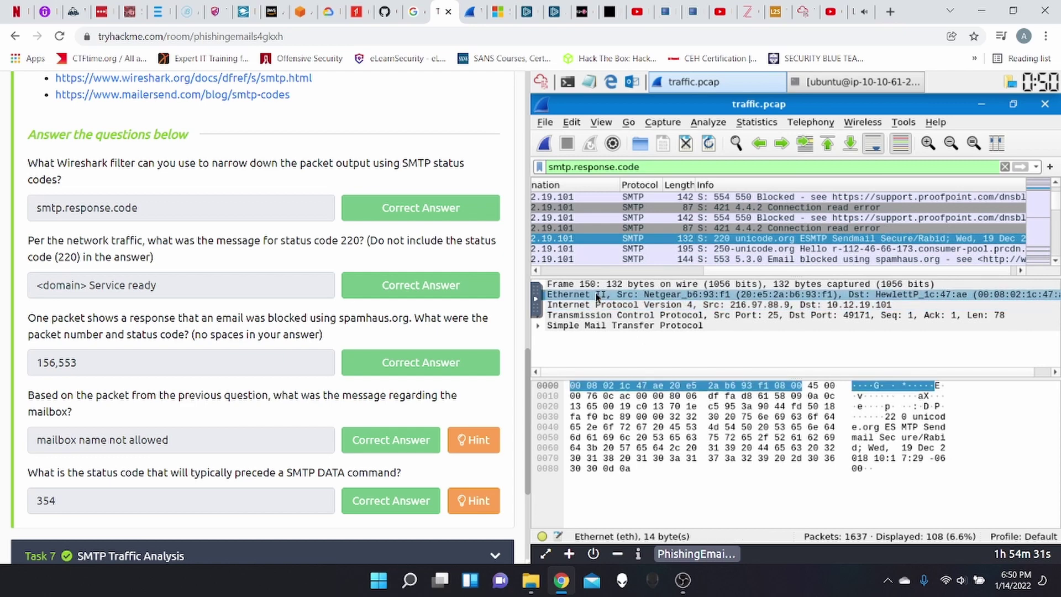
left_click(656, 308)
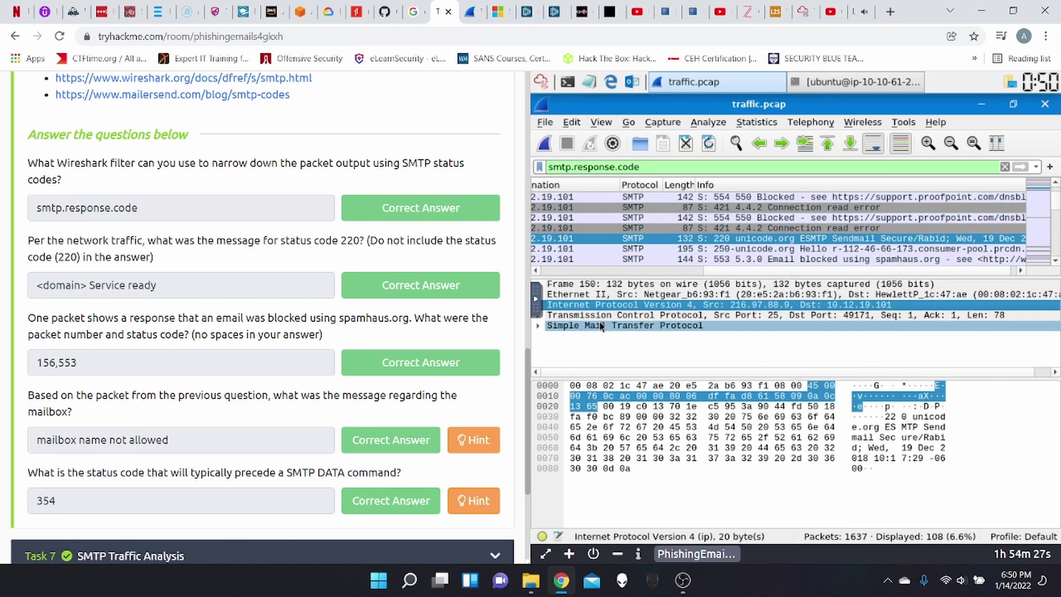
Step: Examine the status codes and messages of the responses following the unicode.org packets, up to the 451 temporary failure response
left_click(1055, 261)
left_click(1055, 261)
left_click(1055, 261)
left_click(1056, 260)
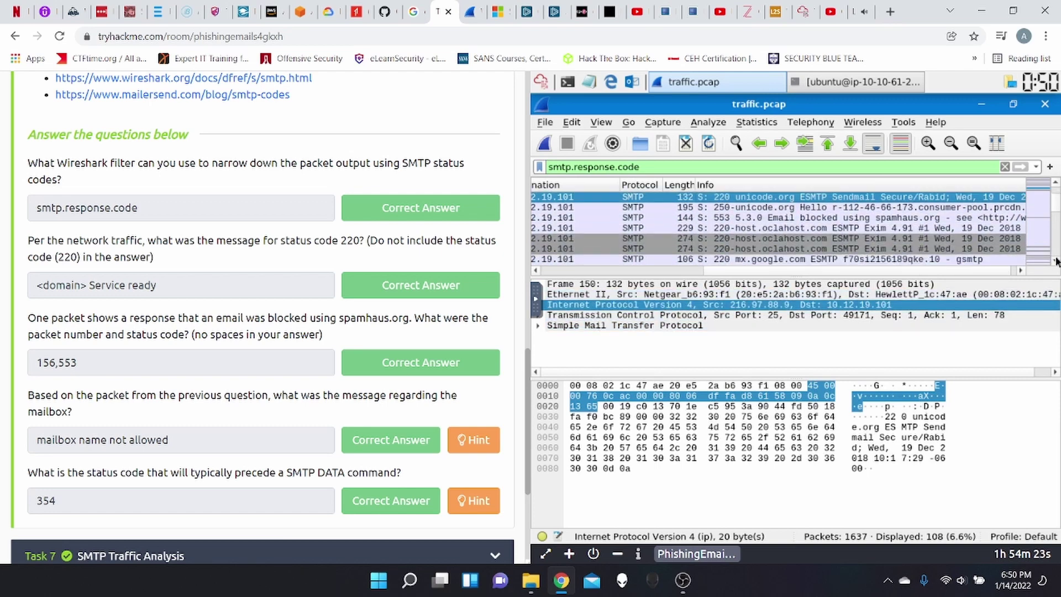
left_click(1055, 261)
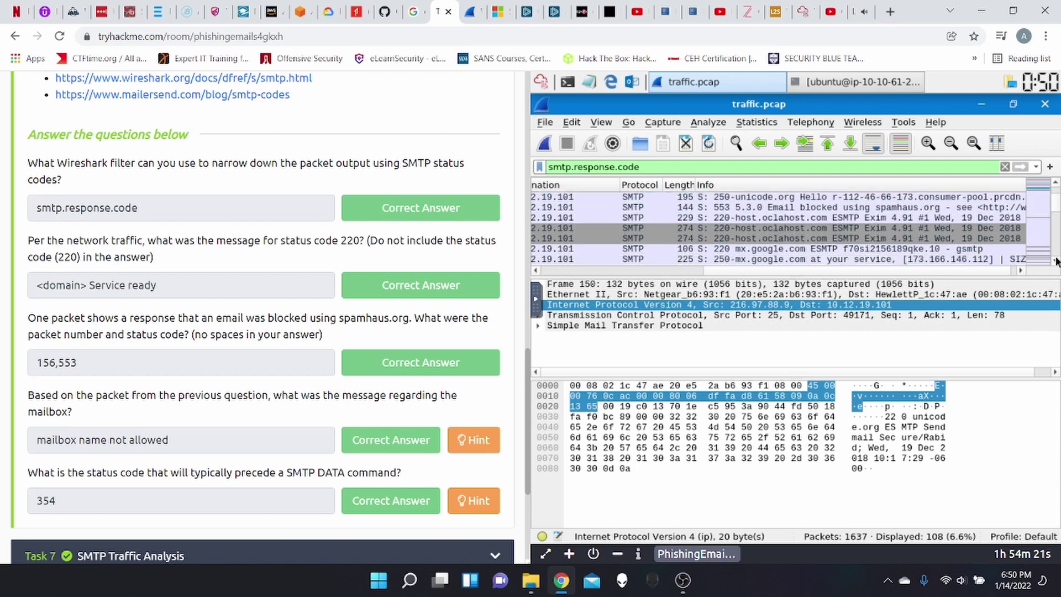
left_click(1055, 261)
left_click(1056, 260)
left_click(1056, 260)
left_click(1055, 261)
left_click(1055, 261)
left_click(1055, 261)
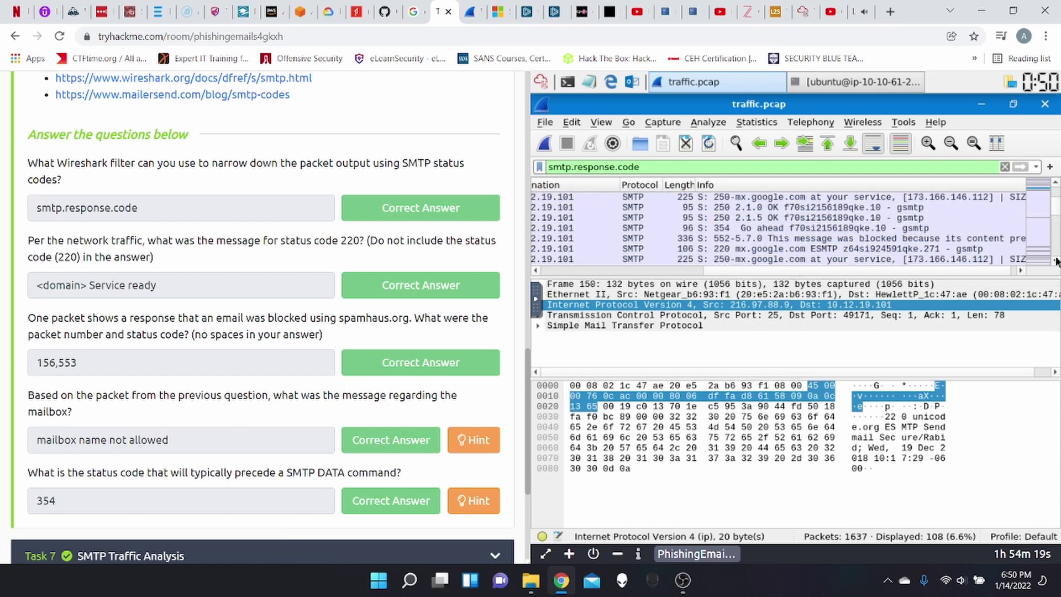
left_click(1056, 260)
left_click(1055, 261)
left_click(1055, 261)
left_click(1056, 261)
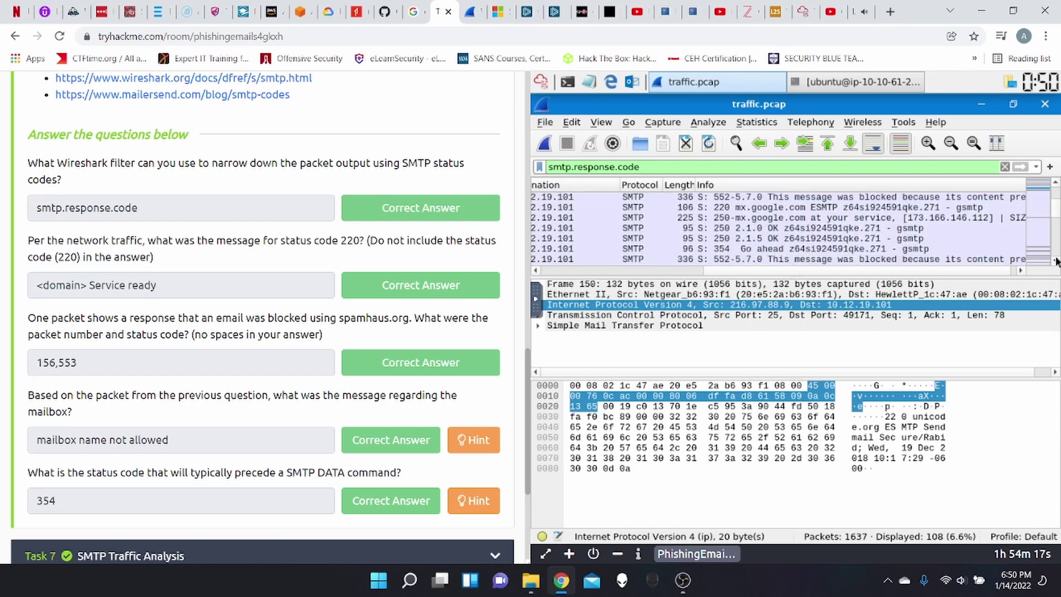
left_click(1055, 260)
left_click(1055, 260)
left_click(1056, 261)
left_click(1056, 261)
left_click(1056, 260)
left_click(1055, 261)
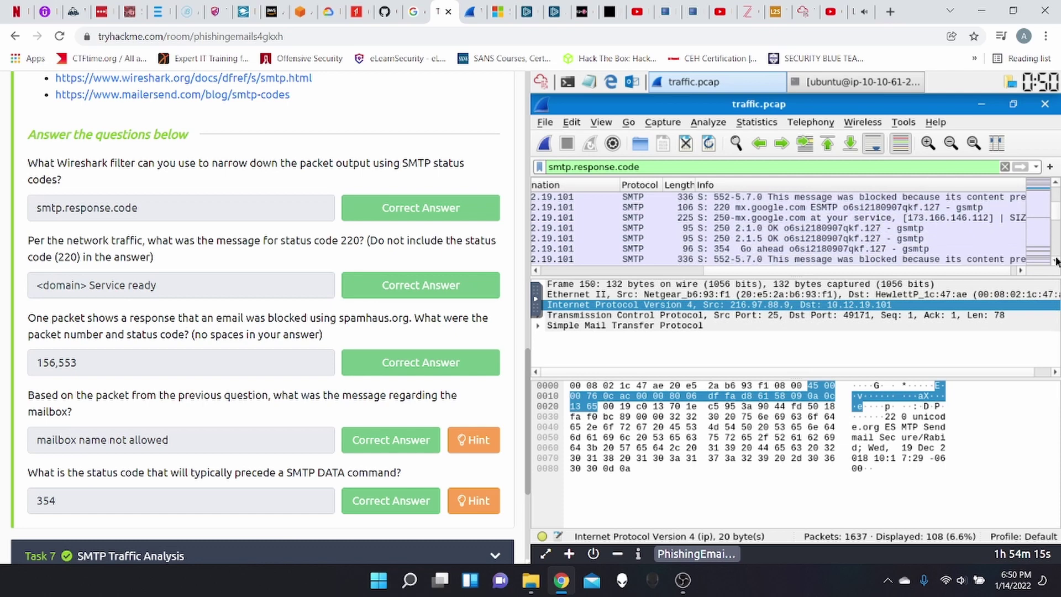
left_click(1056, 261)
left_click(1056, 261)
left_click(1056, 261)
left_click(1056, 260)
left_click(1055, 260)
left_click(1056, 260)
left_click(1056, 261)
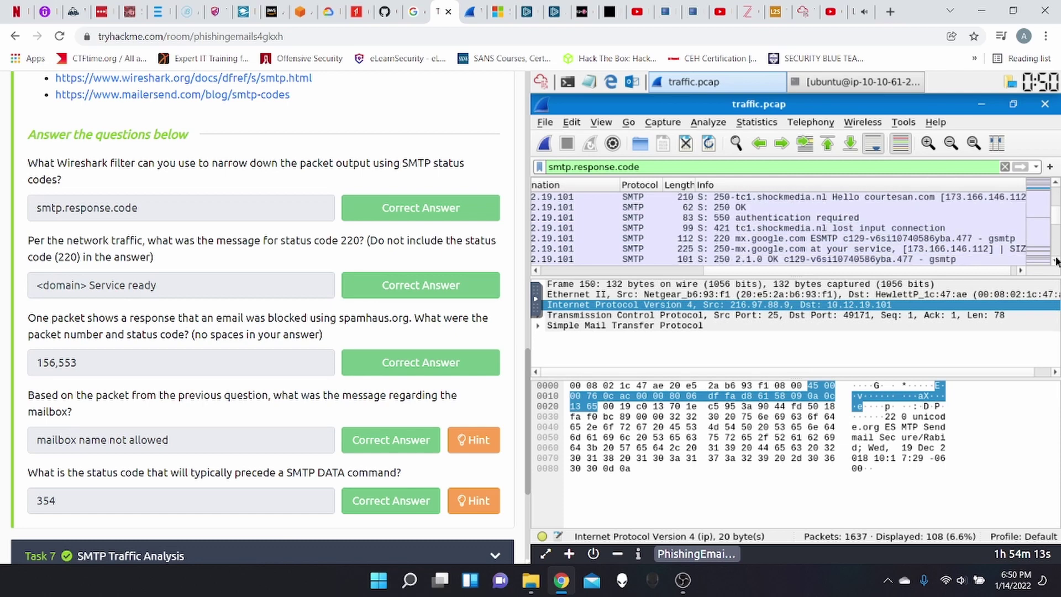
left_click(1055, 261)
left_click(1056, 261)
left_click(1056, 261)
left_click(1056, 261)
left_click(1056, 261)
left_click(1056, 260)
left_click(1056, 261)
left_click(1056, 260)
left_click(1055, 261)
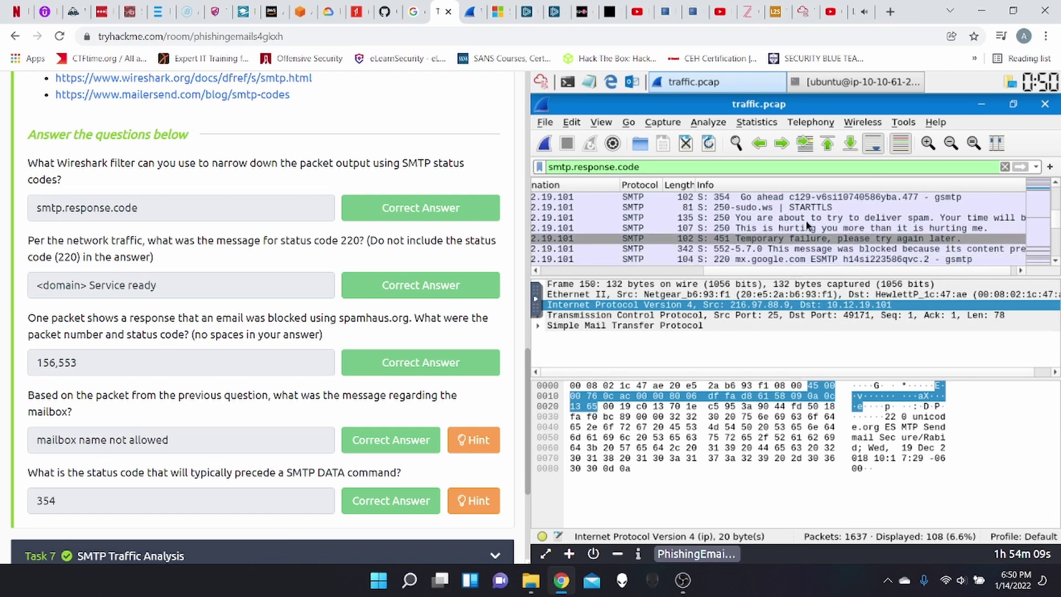
Step: Select the 451 temporary failure response and advance to the mx.google.com 220 response two packets below it
left_click(808, 239)
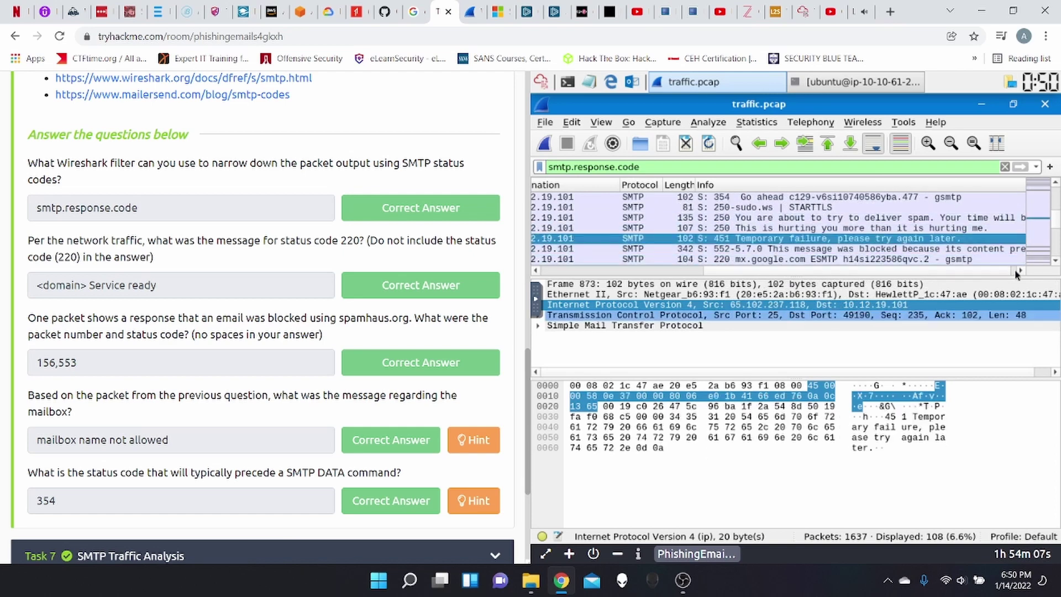
key("Down")
key("Down")
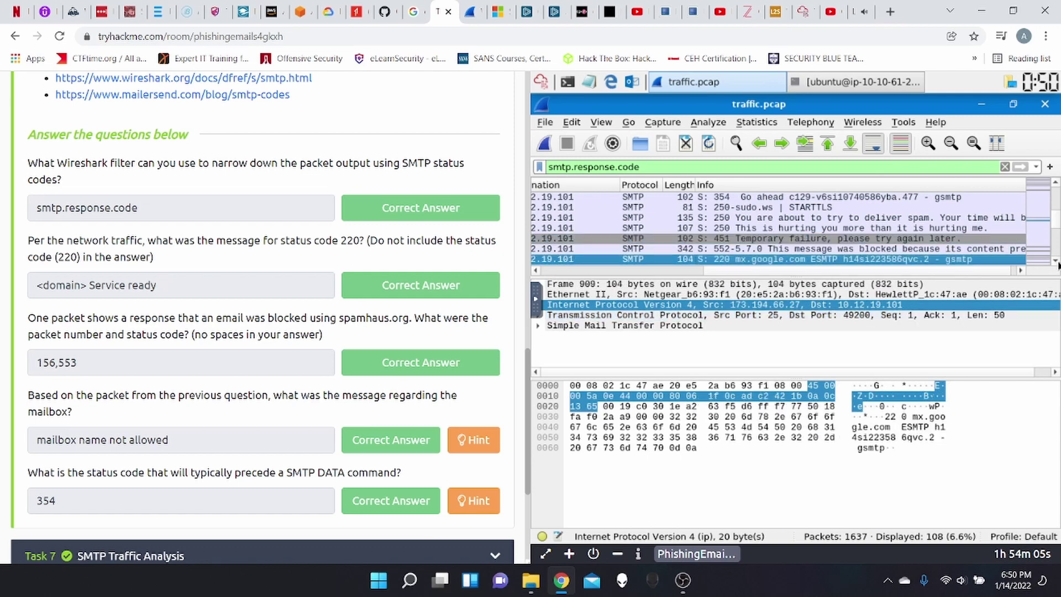
Step: Examine the messages of the remaining SMTP responses, from the mx.google.com exchanges through the proofpoint.com block responses
left_click(1054, 261)
left_click(1054, 260)
left_click(1055, 260)
left_click(1055, 260)
left_click(1055, 260)
left_click(1054, 260)
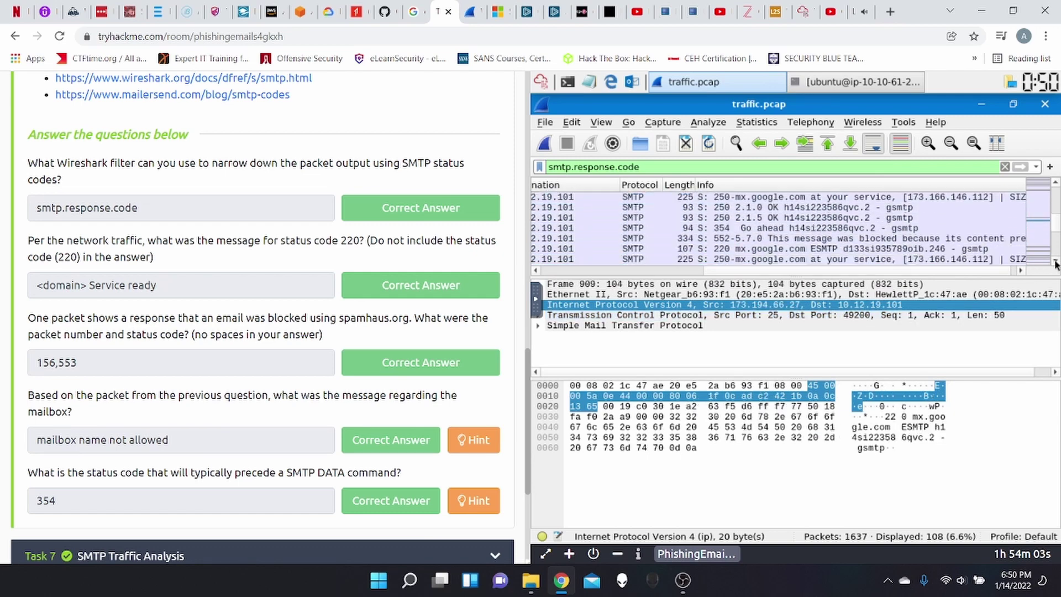
left_click(1055, 260)
left_click(1054, 260)
left_click(1055, 261)
left_click(1054, 260)
left_click(1055, 260)
left_click(1055, 261)
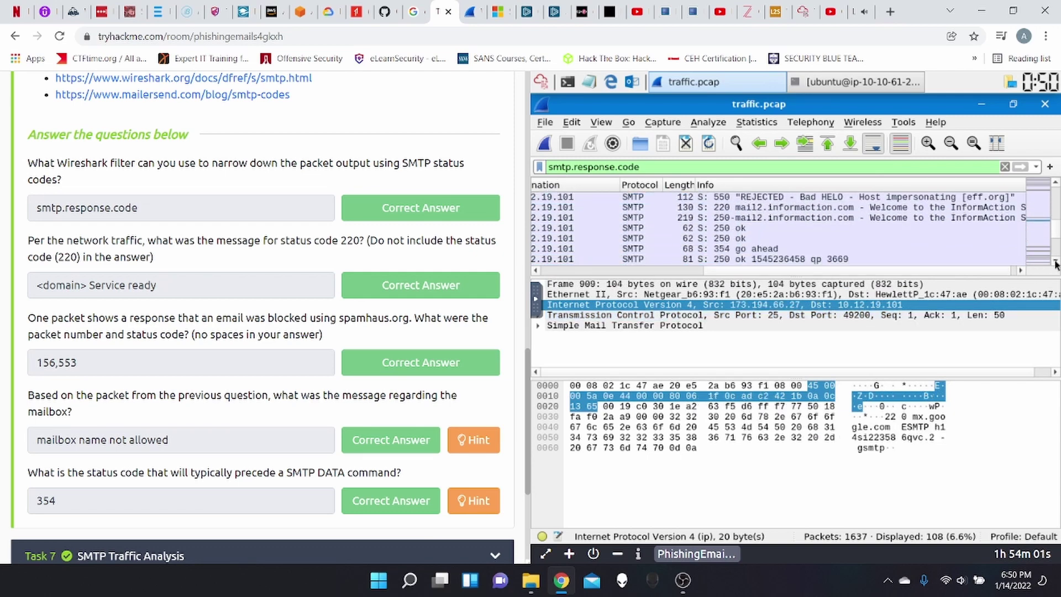
left_click(1055, 261)
left_click(1054, 260)
left_click(1055, 261)
left_click(1055, 262)
left_click(1055, 262)
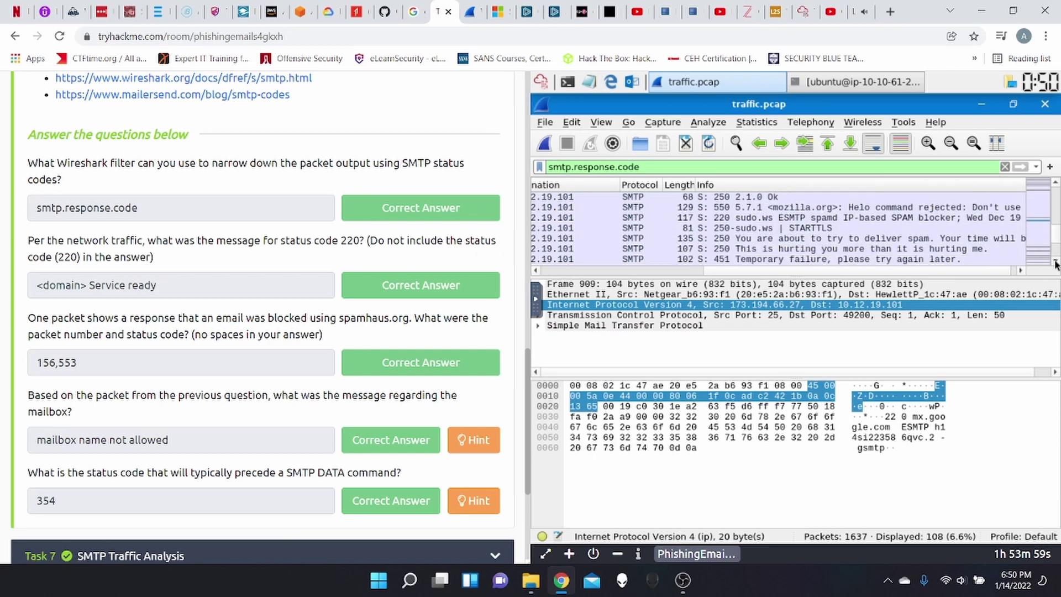
left_click(1055, 262)
left_click(1054, 262)
left_click(1055, 262)
left_click(1055, 262)
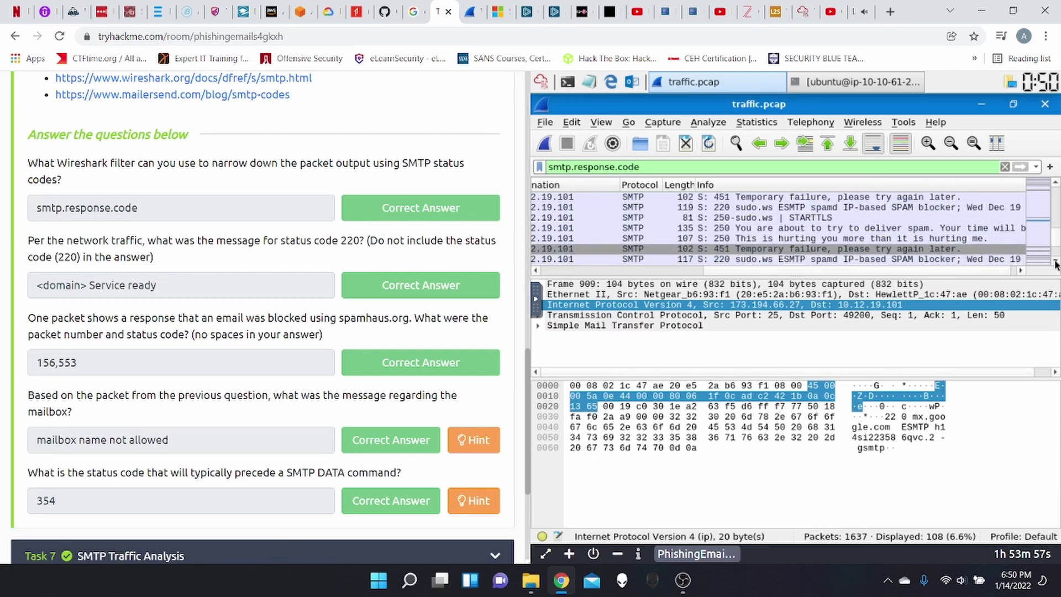
left_click(1055, 262)
left_click(1054, 262)
left_click(1054, 262)
left_click(1055, 262)
left_click(1055, 262)
left_click(1055, 262)
left_click(1054, 262)
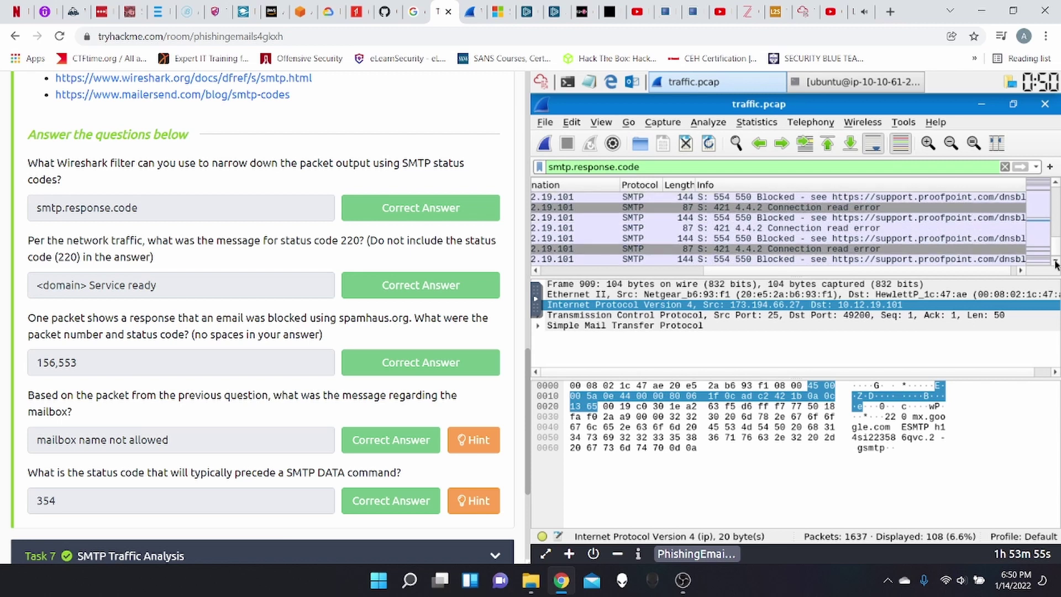
left_click(1055, 262)
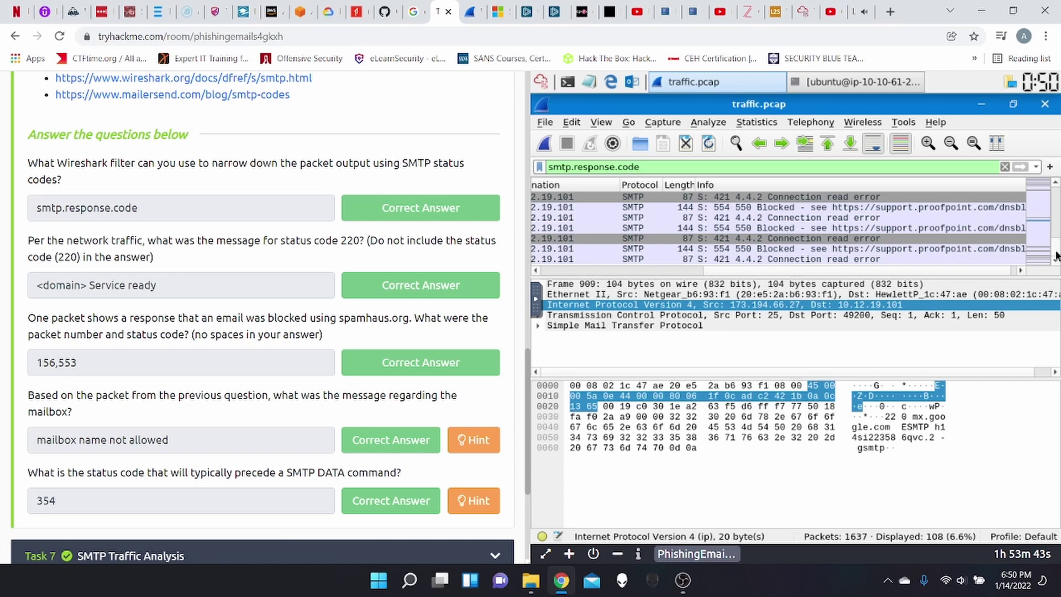
Step: Return to the early SMTP responses in the filtered list and select packet 95, a 554 proofpoint.com block response
scroll(1056, 251, "down", 5)
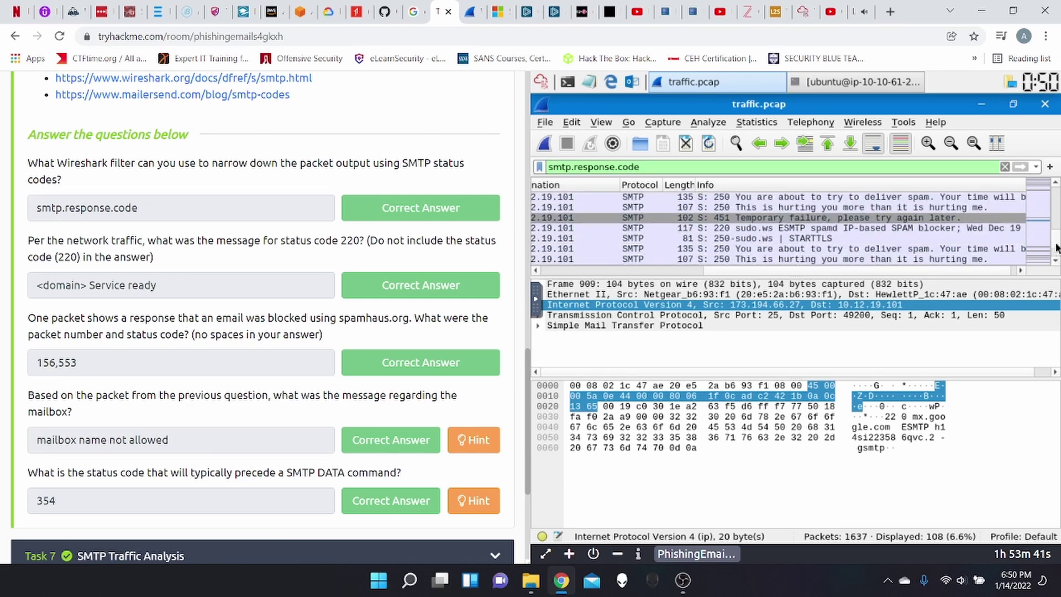
scroll(1055, 232, "up", 10)
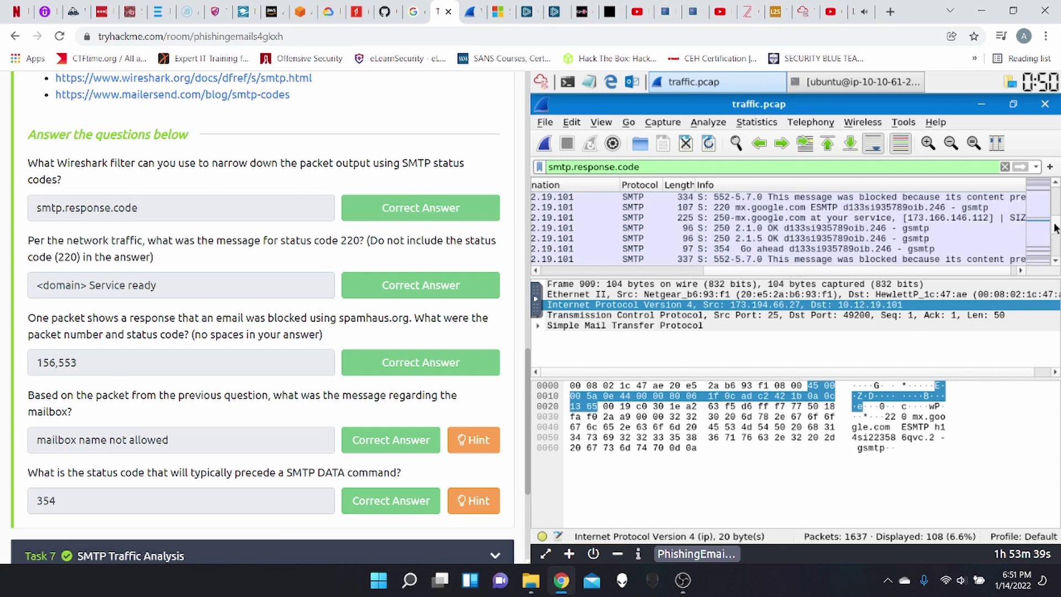
scroll(1055, 205, "up", 5)
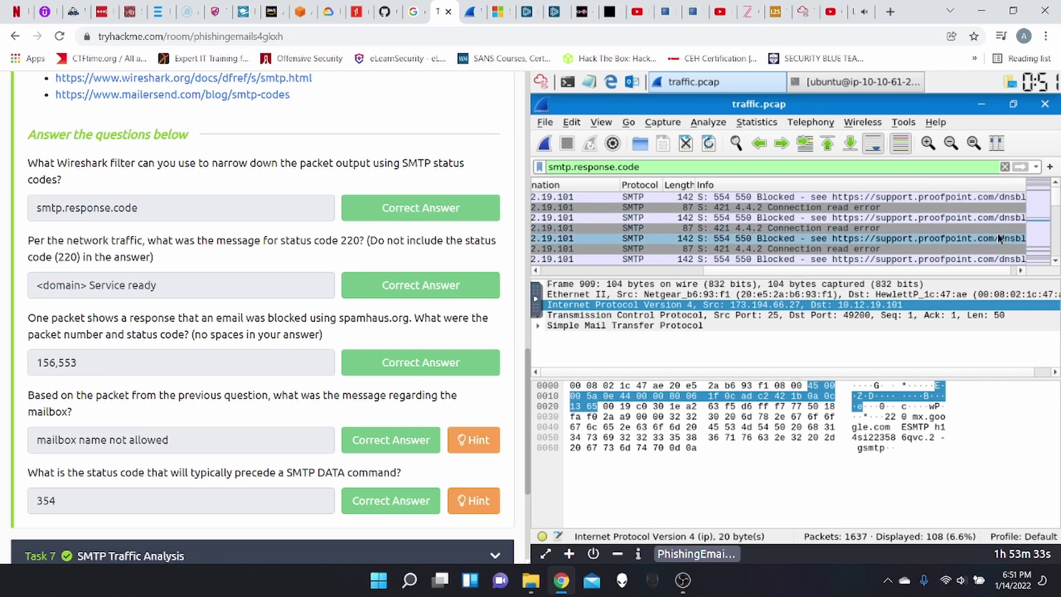
left_click(845, 238)
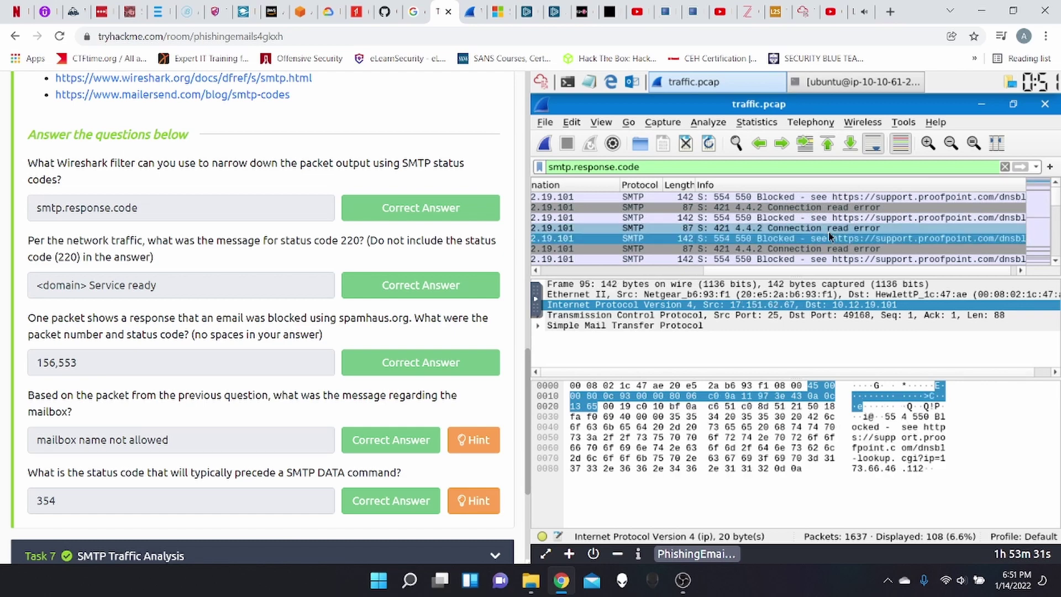
left_click(683, 580)
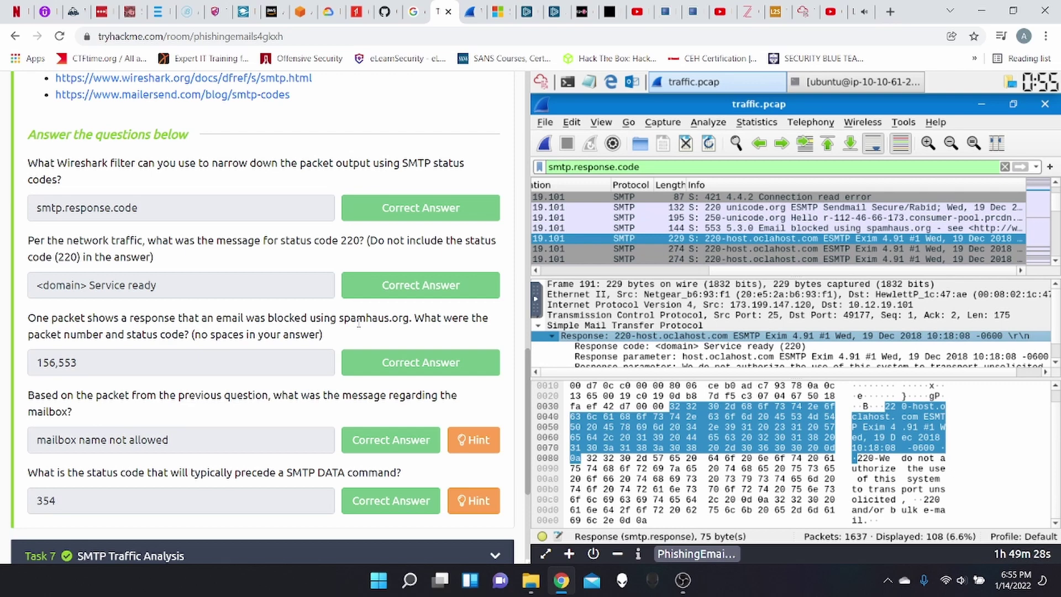
Step: Select packet 156, the response about the email blocked using spamhaus.org, and examine its response code and response parameter
left_click(711, 241)
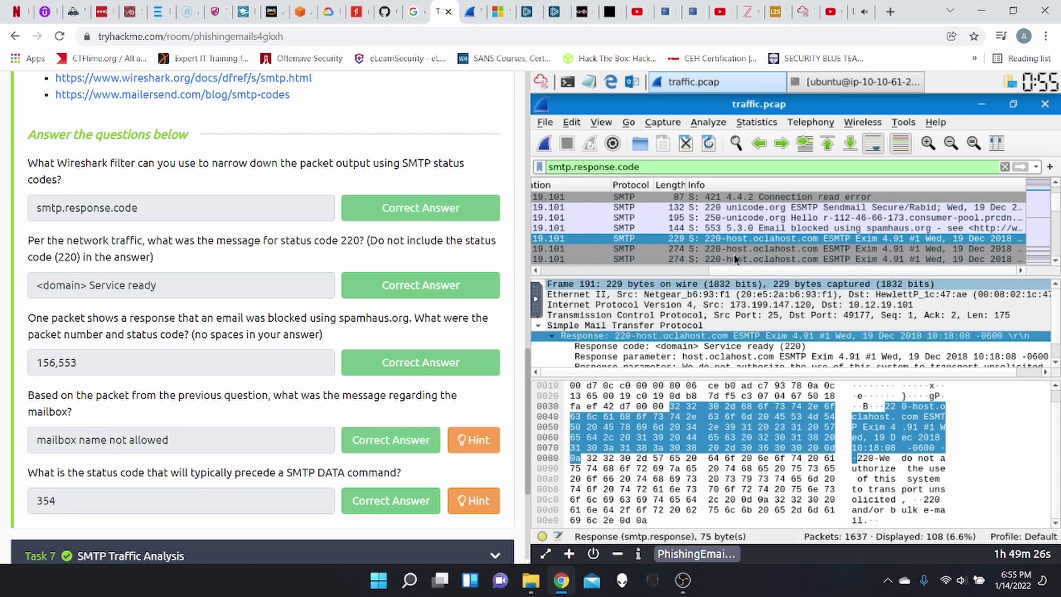
left_click_drag(731, 271, 562, 271)
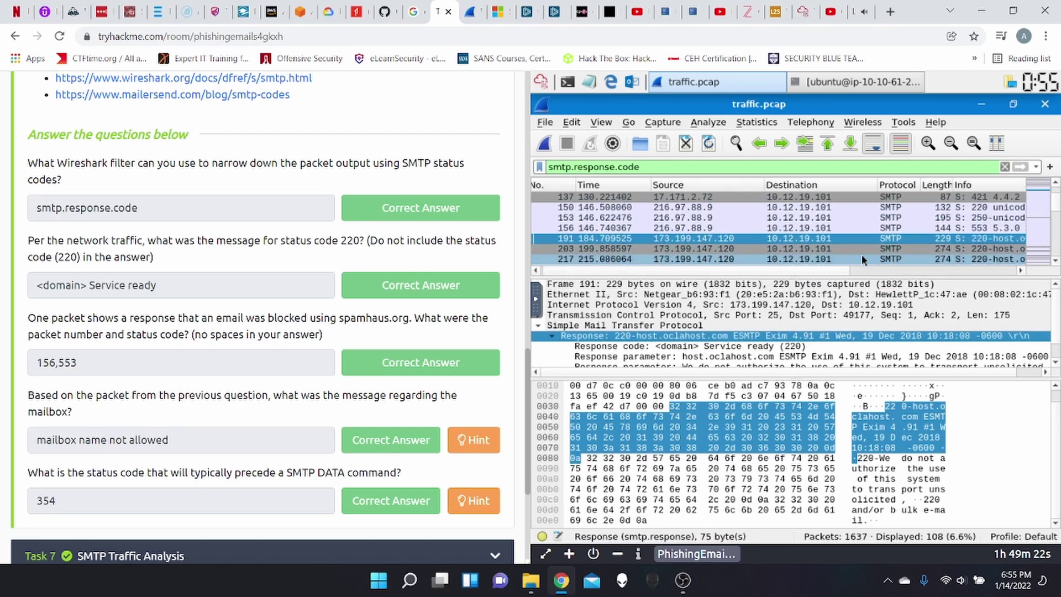
left_click(872, 229)
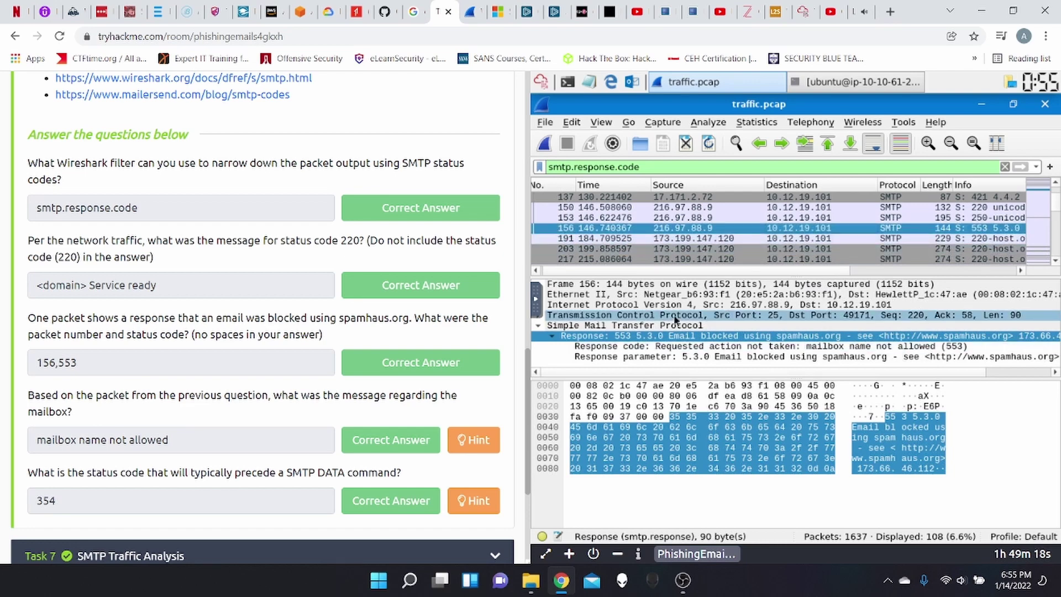
left_click(571, 230)
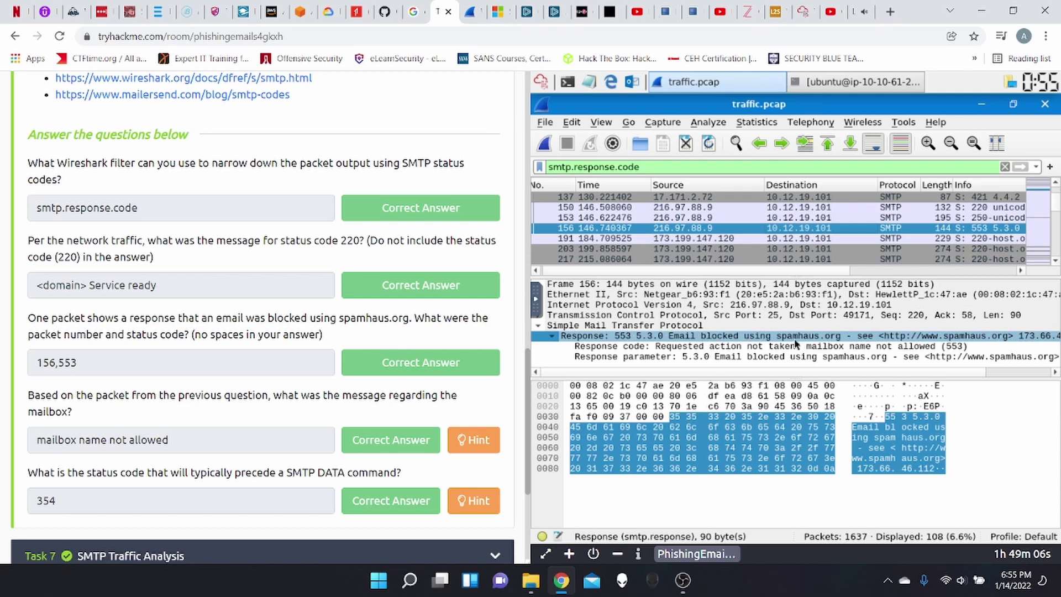
left_click(868, 346)
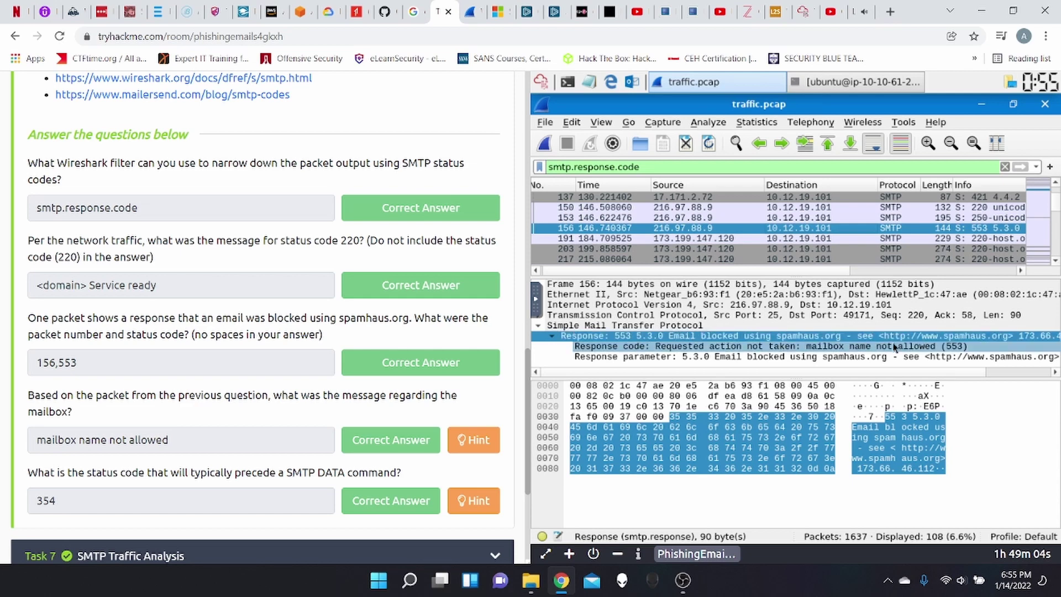
left_click(888, 357)
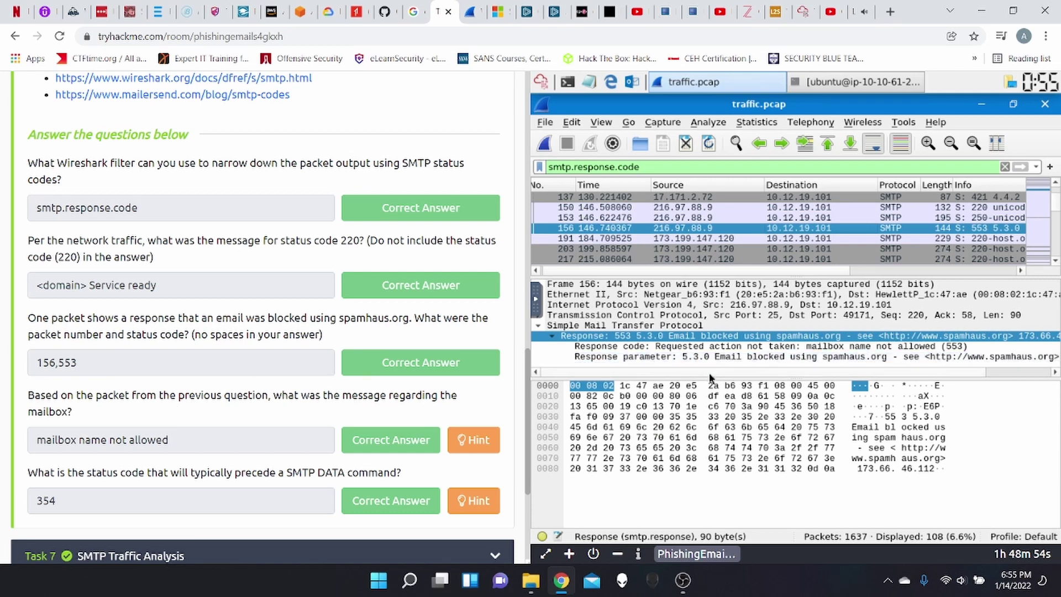
left_click(813, 347)
Step: Read the hint for the question about the status code preceding a SMTP DATA command and dismiss it
scroll(285, 471, "down", 1)
left_click(462, 501)
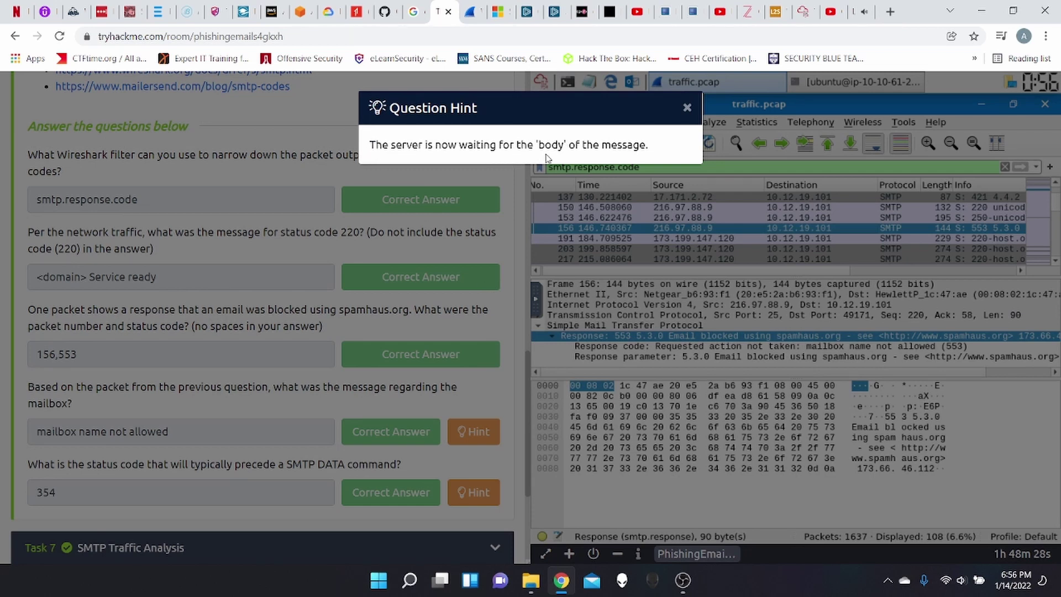
left_click(687, 108)
Step: Expand Task 7, SMTP Traffic Analysis, and bring its questions into view
scroll(488, 326, "down", 2)
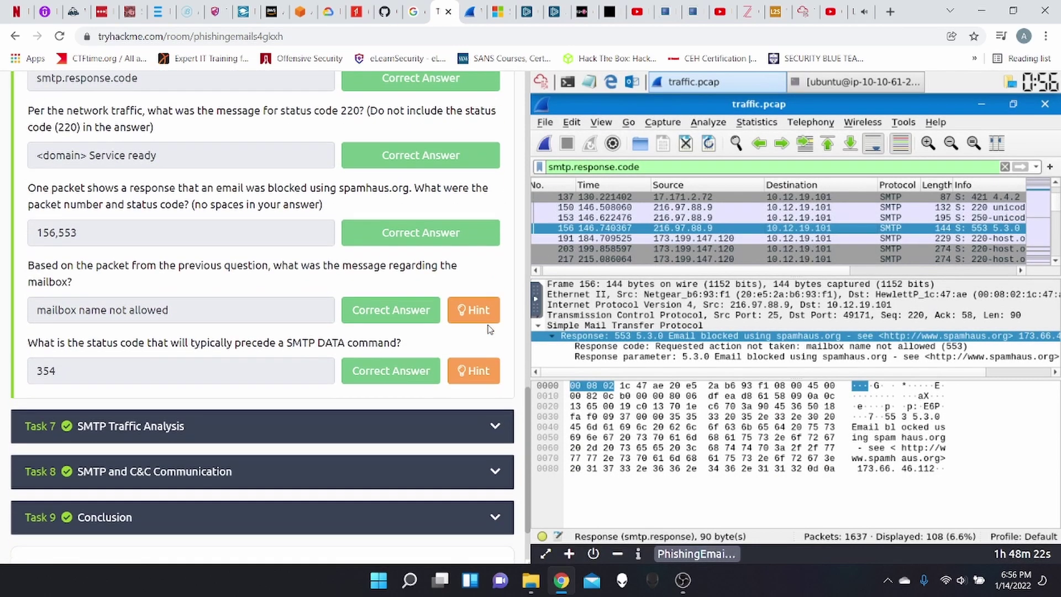
scroll(385, 397, "down", 1)
left_click(385, 390)
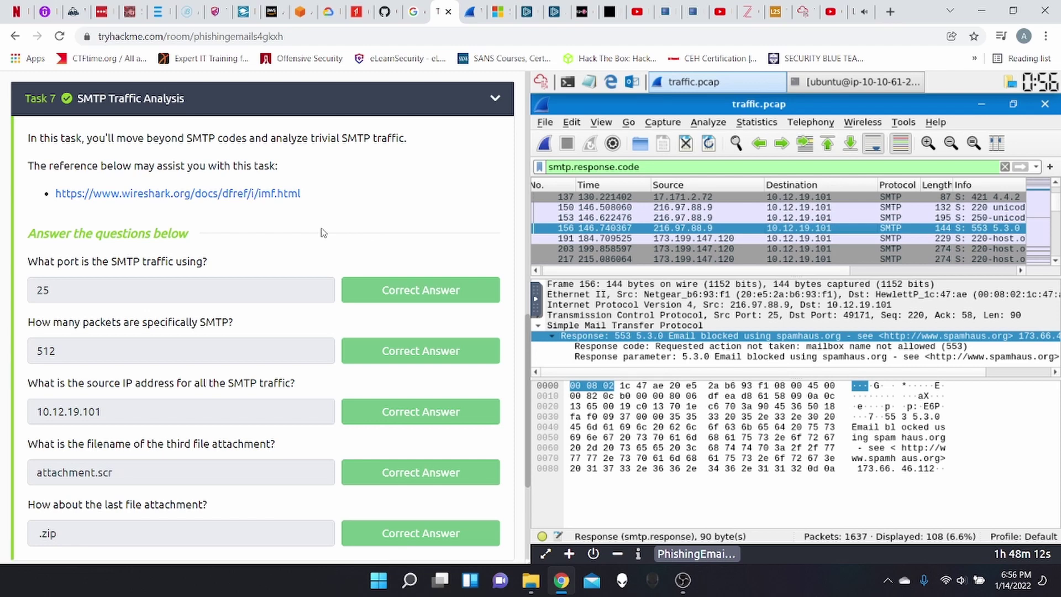
scroll(323, 233, "down", 1)
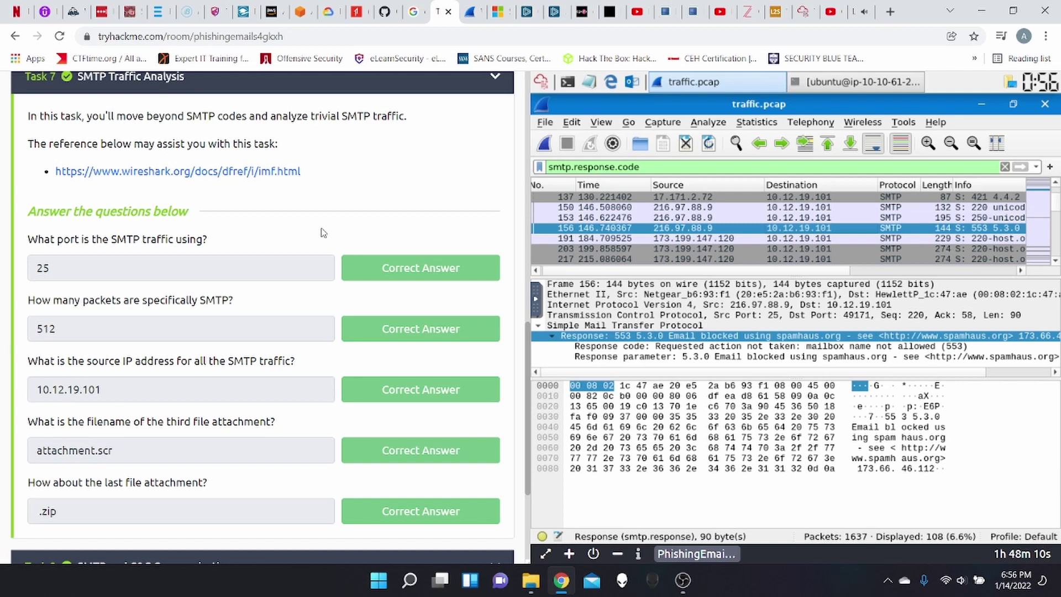
Step: Open the Wireshark imf reference linked in Task 7, examine its display filter fields, and return to the TryHackMe room
left_click(280, 171)
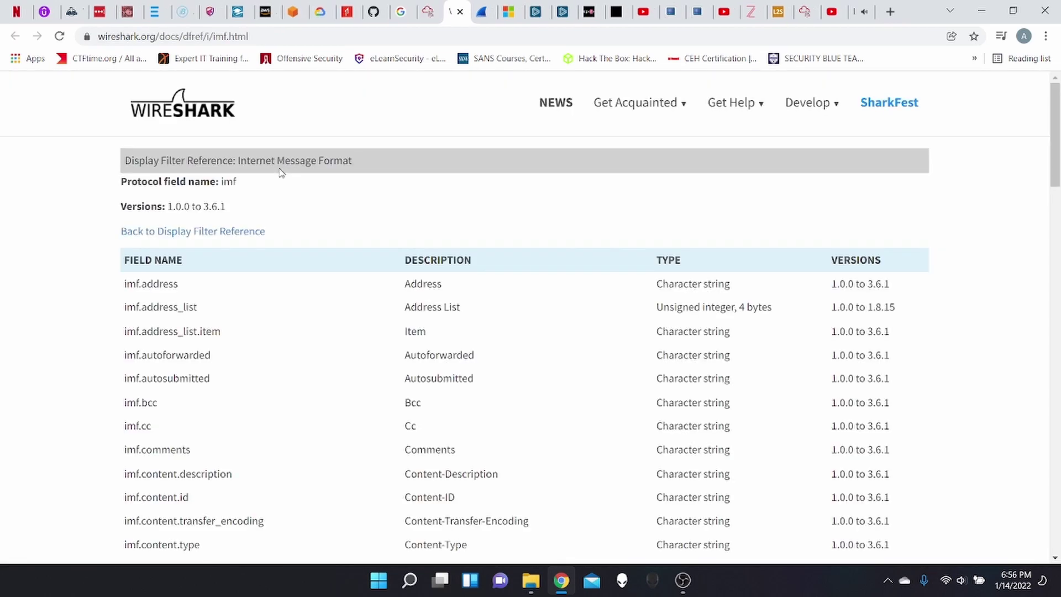
left_click(486, 12)
left_click(486, 12)
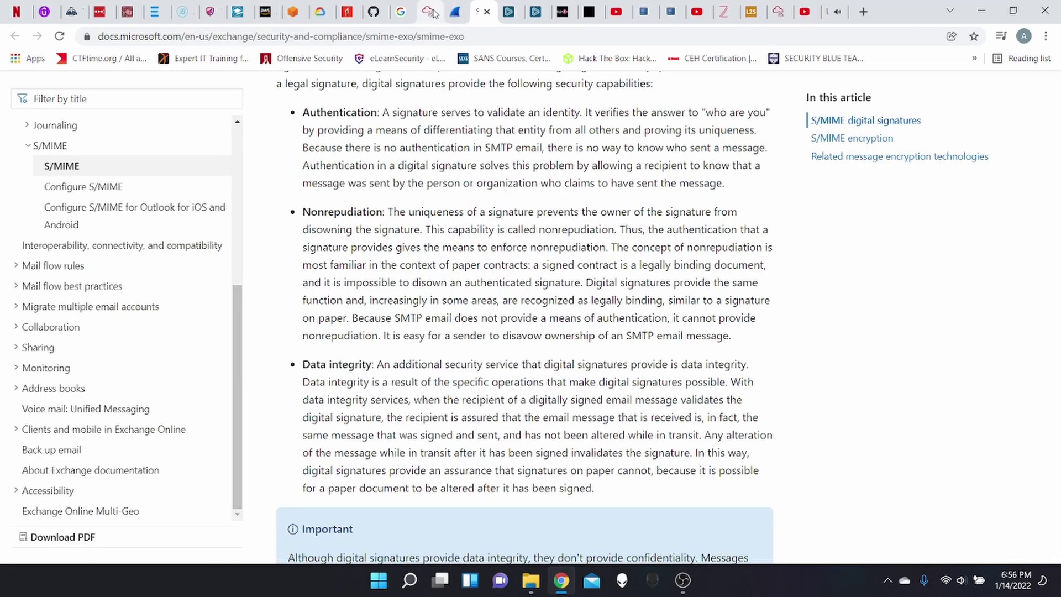
left_click(456, 12)
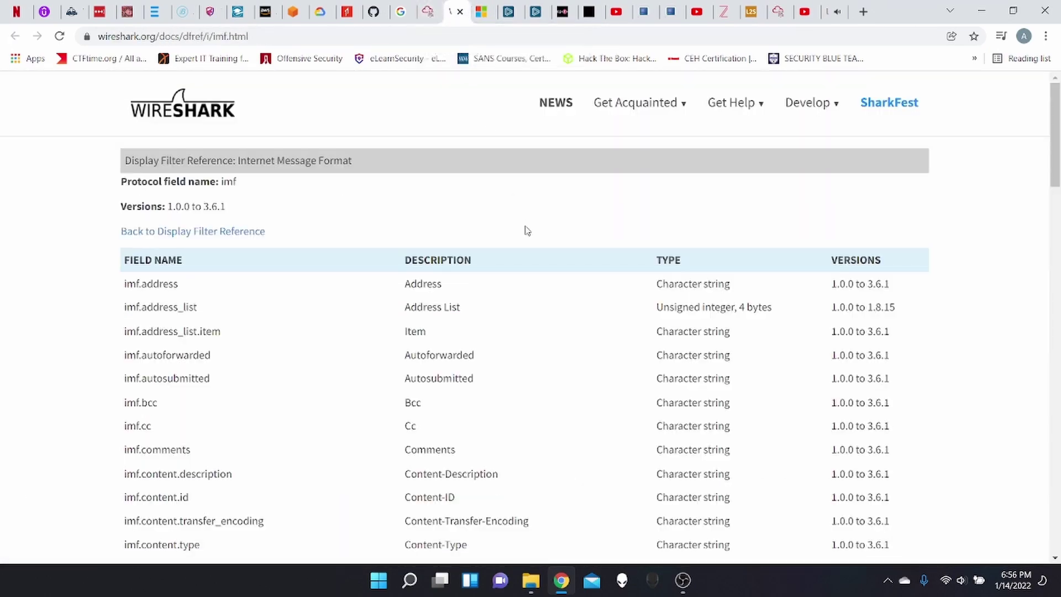
scroll(525, 230, "down", 20)
scroll(526, 228, "down", 8)
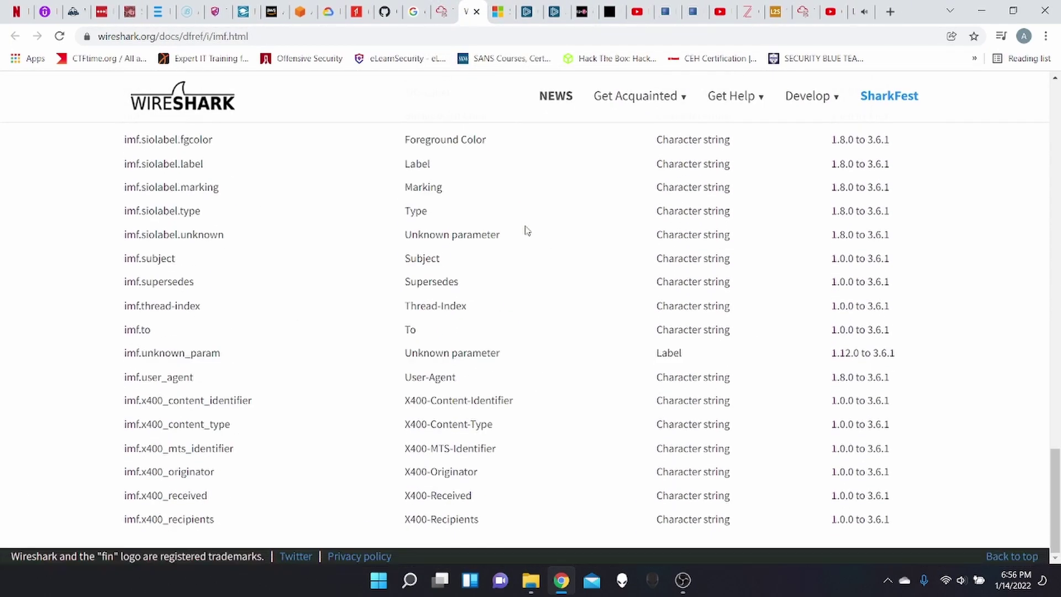
scroll(526, 229, "up", 20)
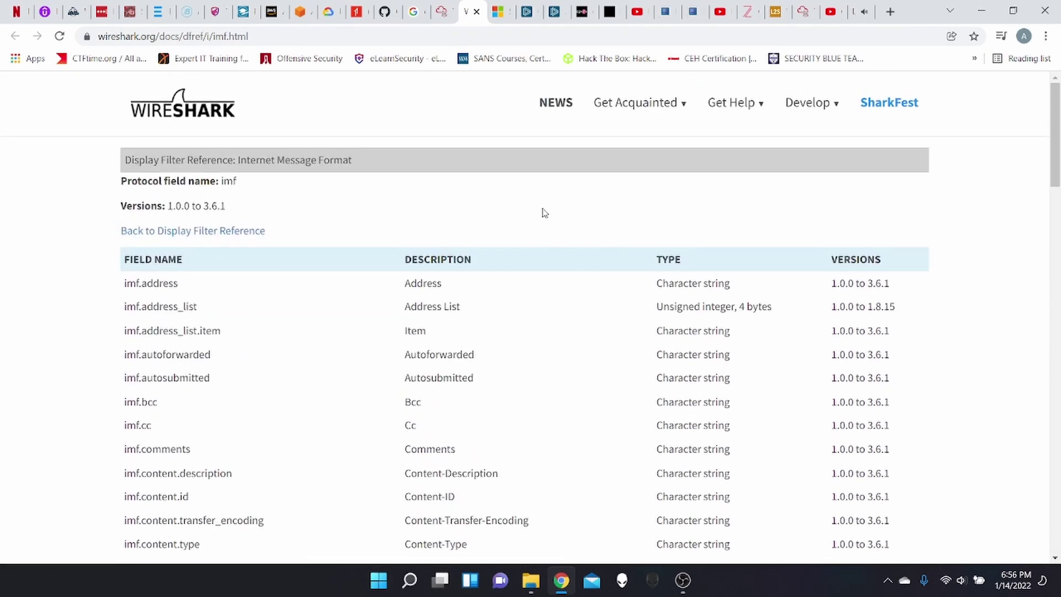
scroll(544, 213, "down", 15)
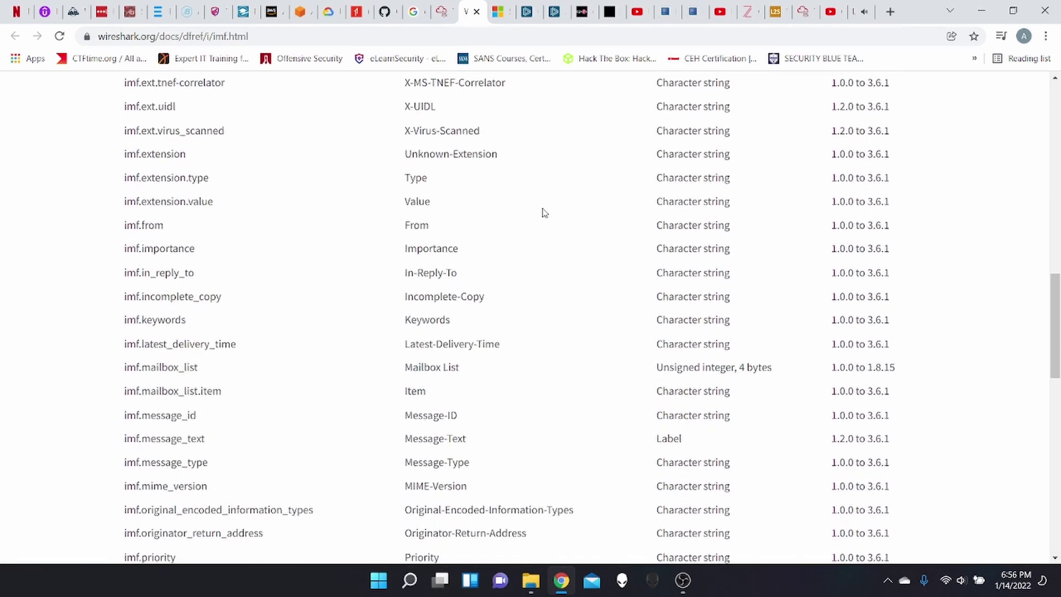
scroll(543, 213, "up", 15)
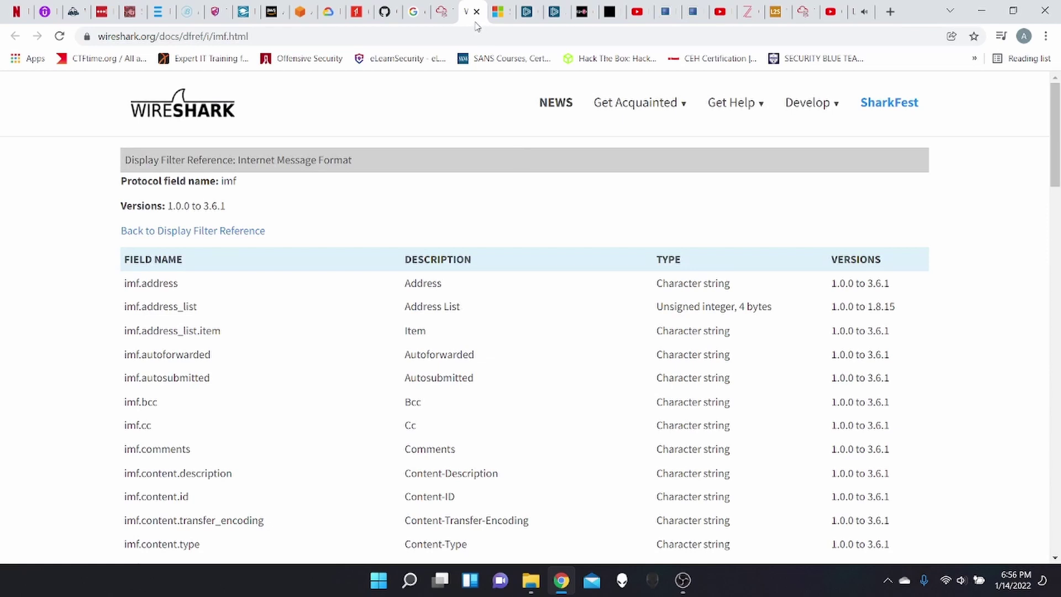
left_click(443, 12)
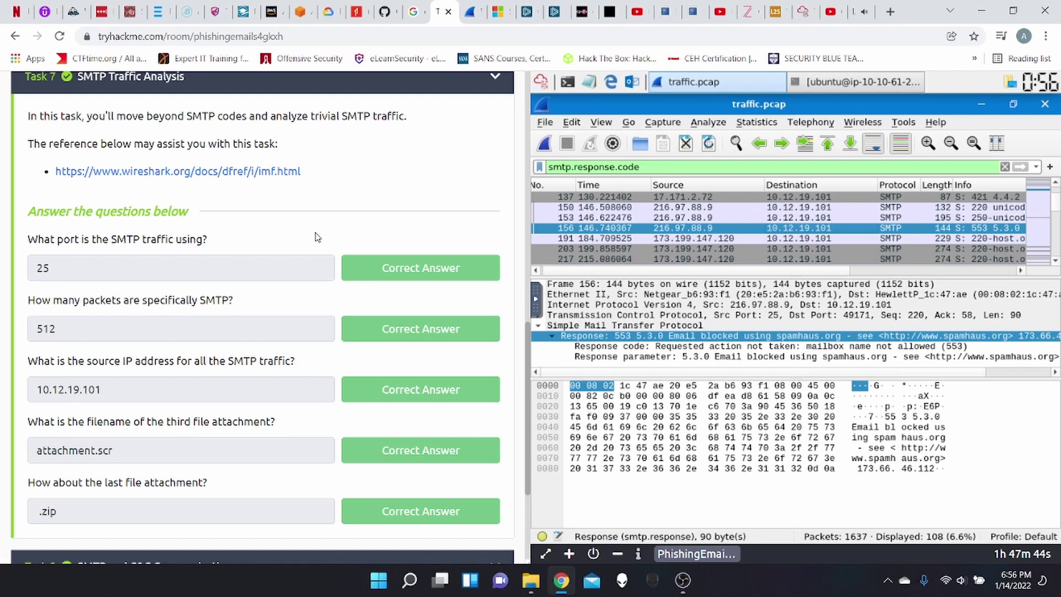
Step: Replace the display filter with smtp and apply it to traffic.pcap
left_click(660, 168)
key("BackSpace")
key("BackSpace")
key("BackSpace")
key("BackSpace")
key("BackSpace")
key("BackSpace")
key("BackSpace")
key("BackSpace")
key("BackSpace")
key("BackSpace")
key("BackSpace")
key("BackSpace")
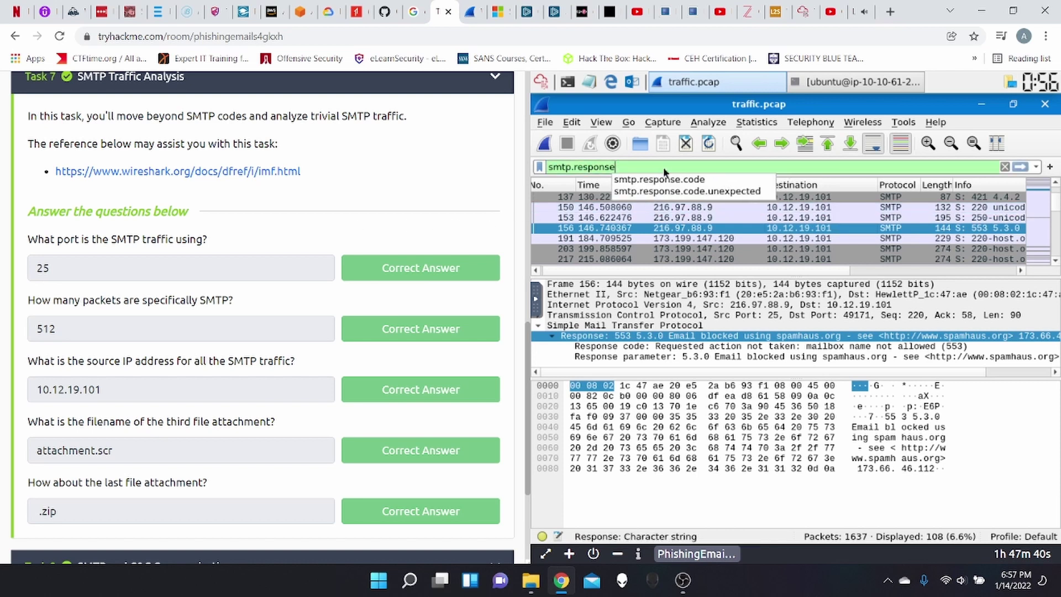
key("BackSpace")
key("BackSpace")
key("BackSpace")
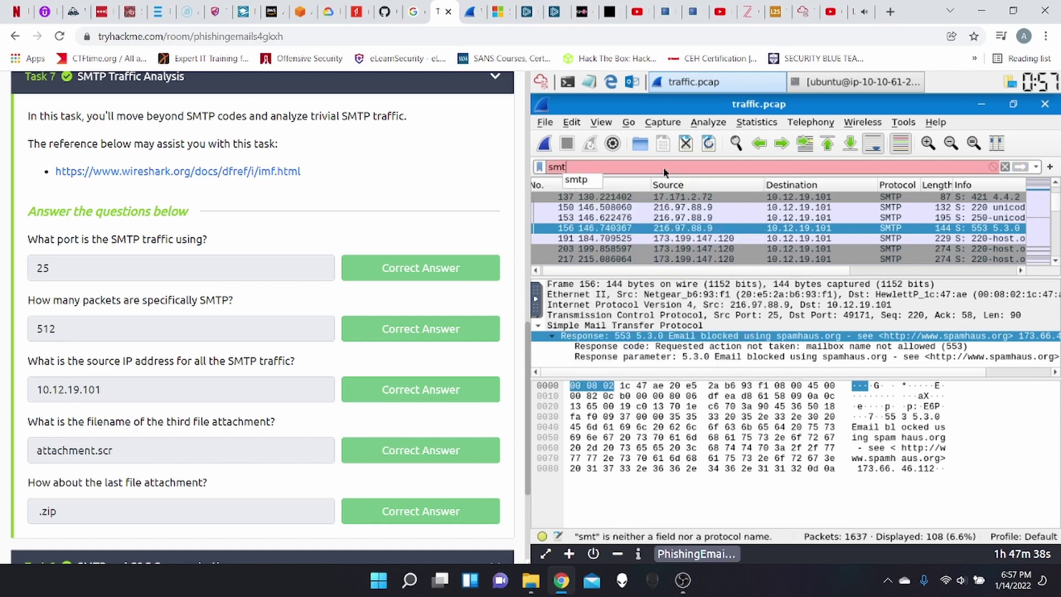
type("p")
key("Return")
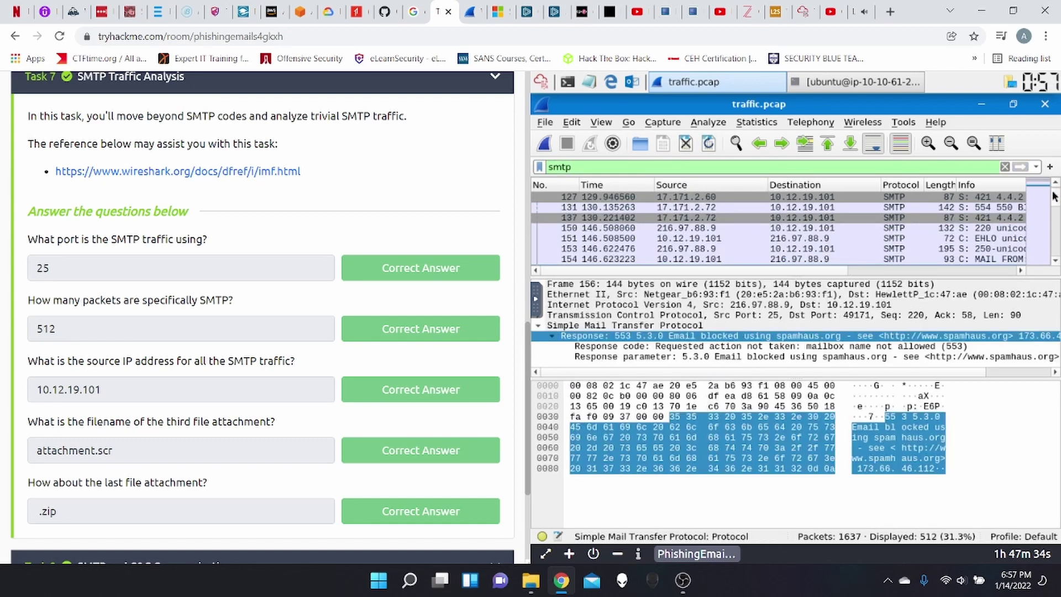
Step: Look through the SMTP packets from start to end, and examine the port and response details of packet 83
left_click_drag(1056, 203, 1058, 291)
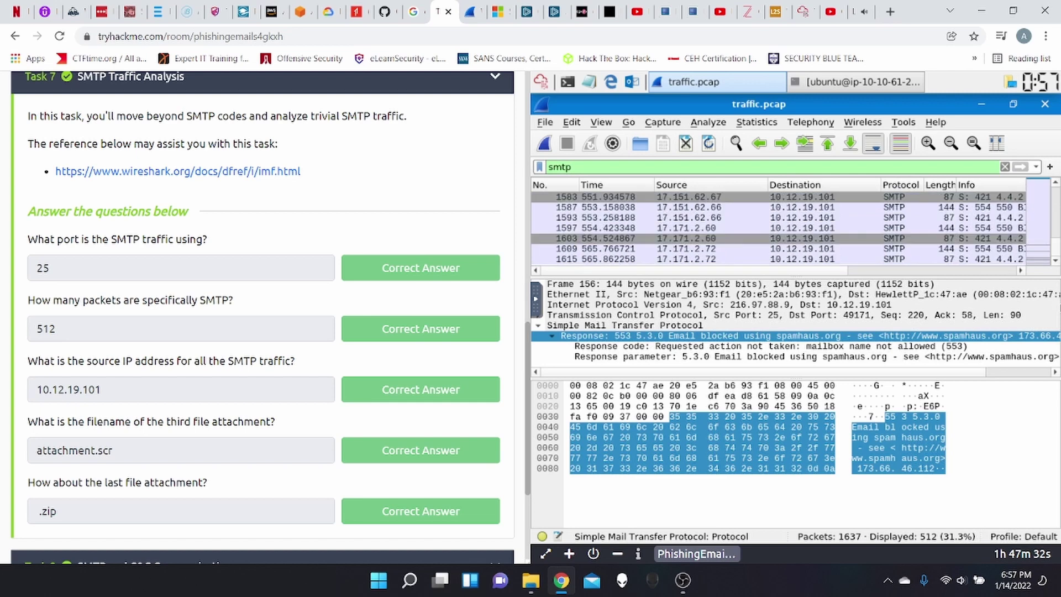
left_click(1052, 191)
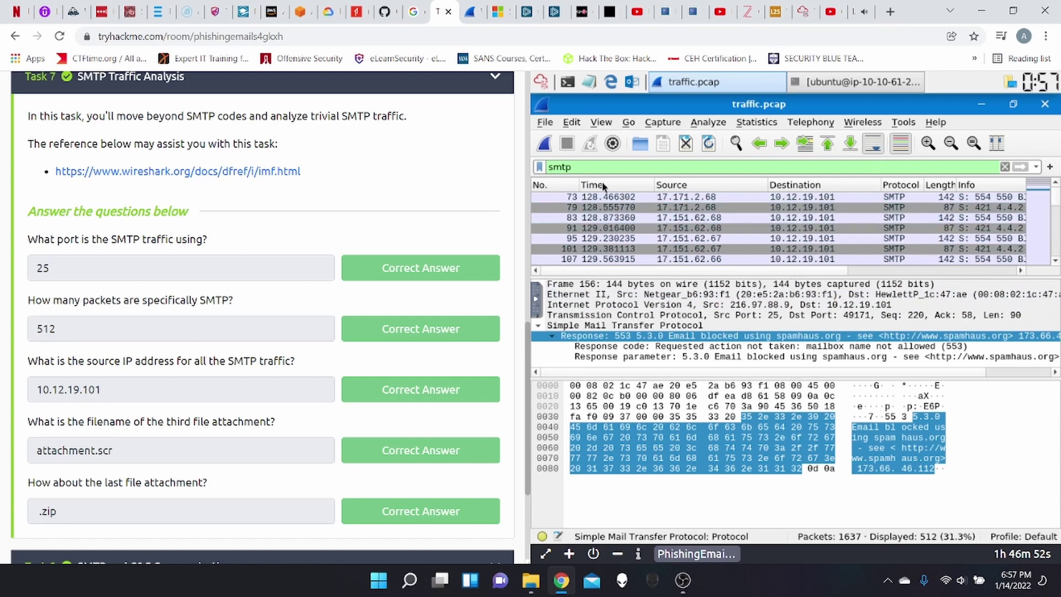
left_click(582, 218)
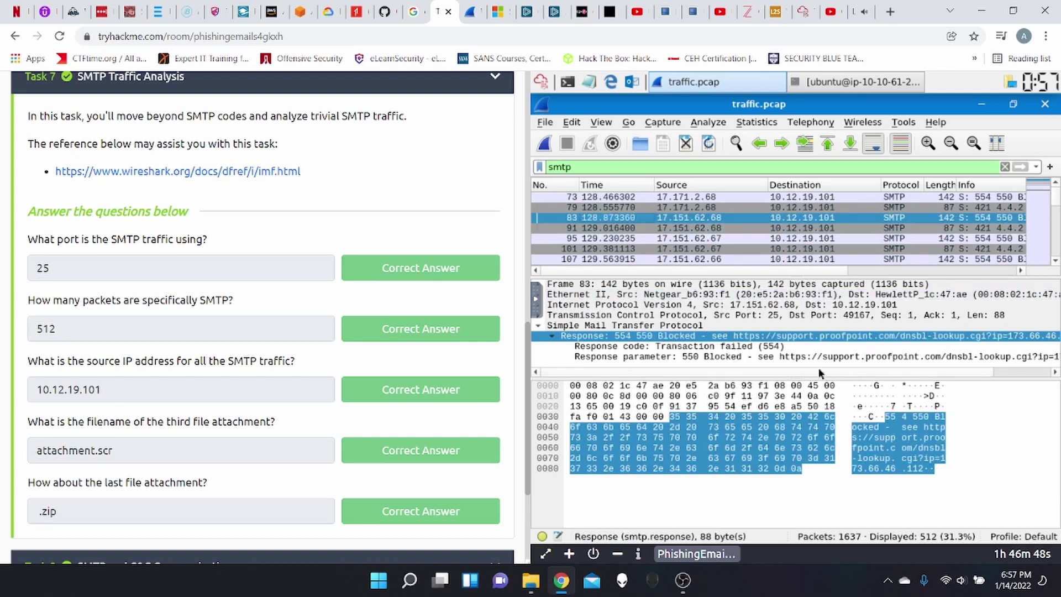
scroll(818, 367, "right", 3)
scroll(685, 375, "left", 3)
Step: Replace the display filter with imf and apply it to traffic.pcap
left_click(622, 171)
key("BackSpace")
key("BackSpace")
key("BackSpace")
key("BackSpace")
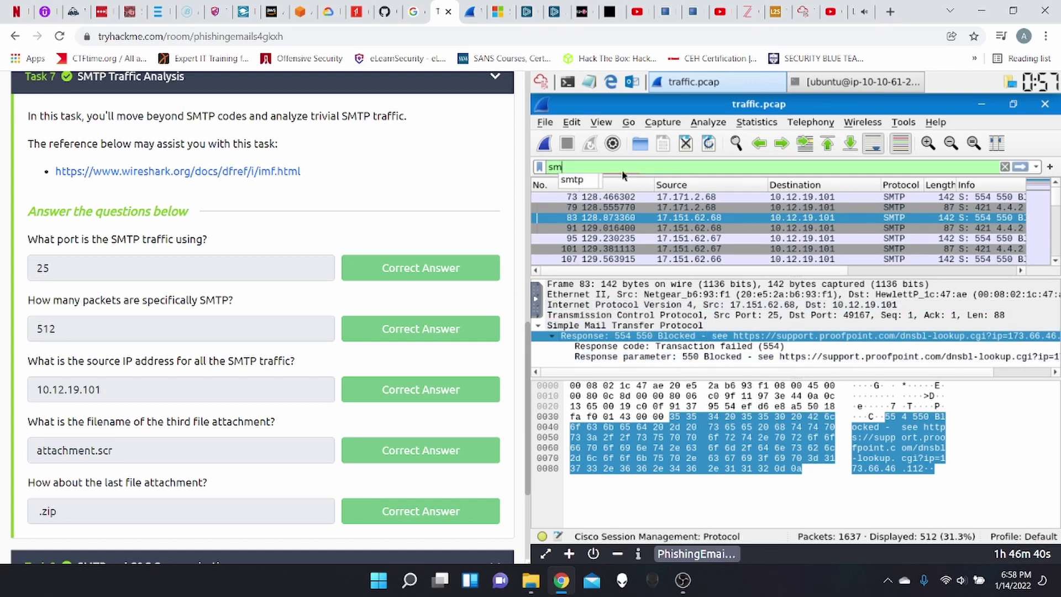
type("imf")
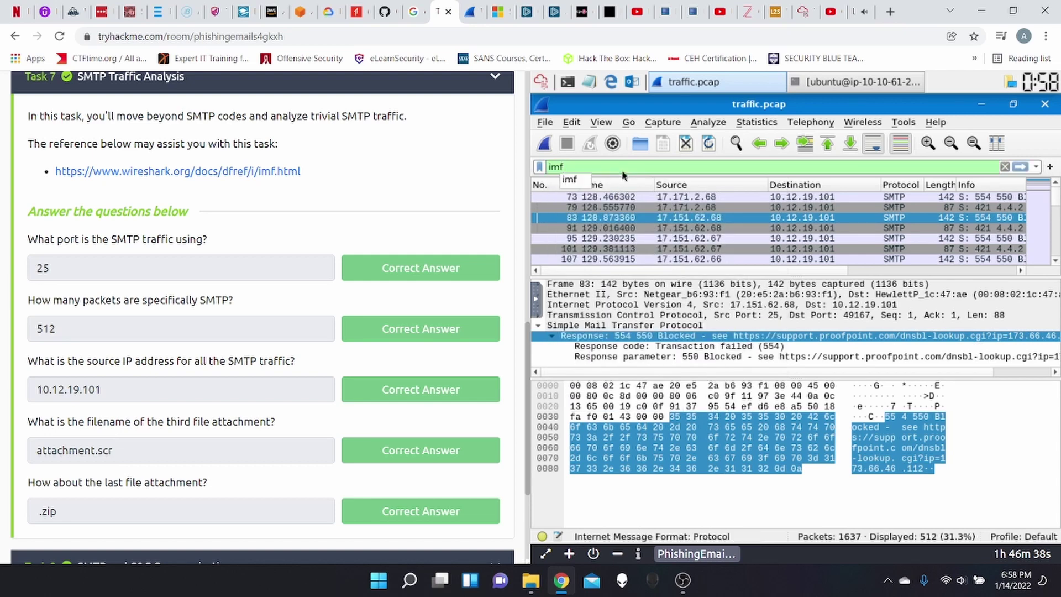
key("Return")
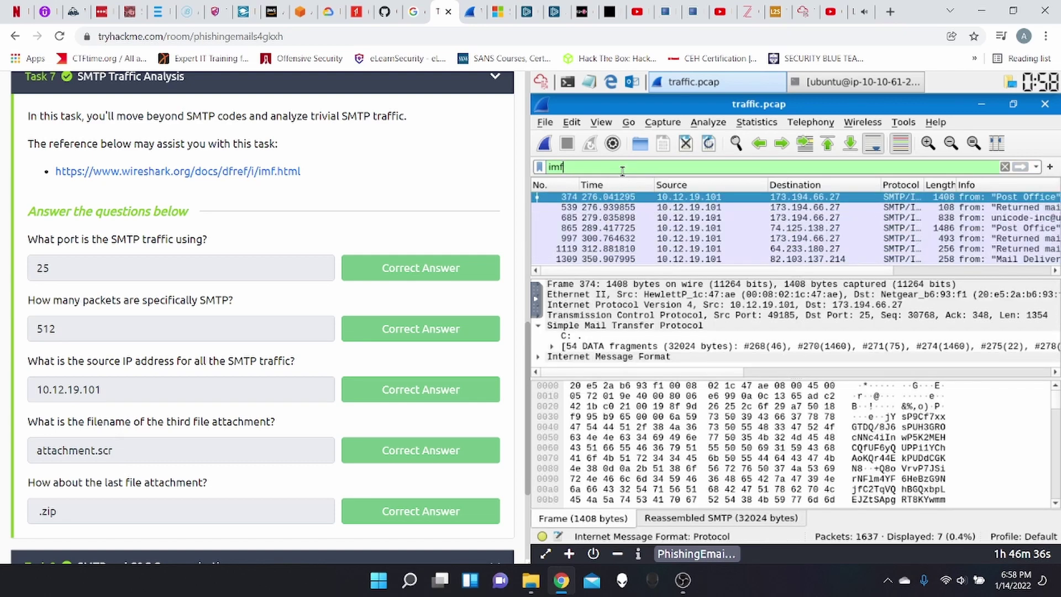
Step: Select packet 685 in the imf results and examine its sender and subject info and protocol details
left_click(573, 221)
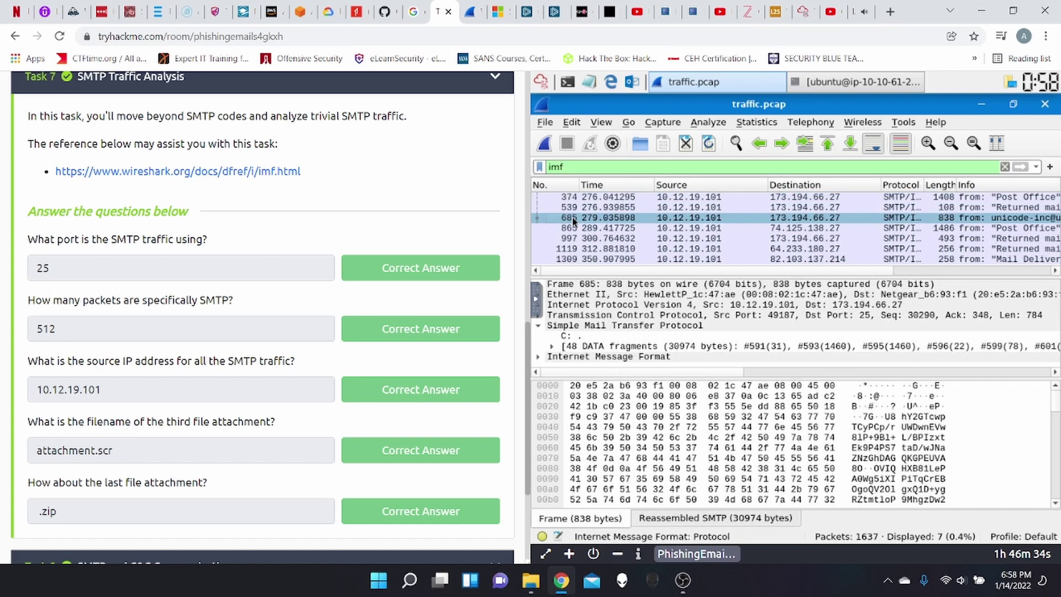
left_click(691, 337)
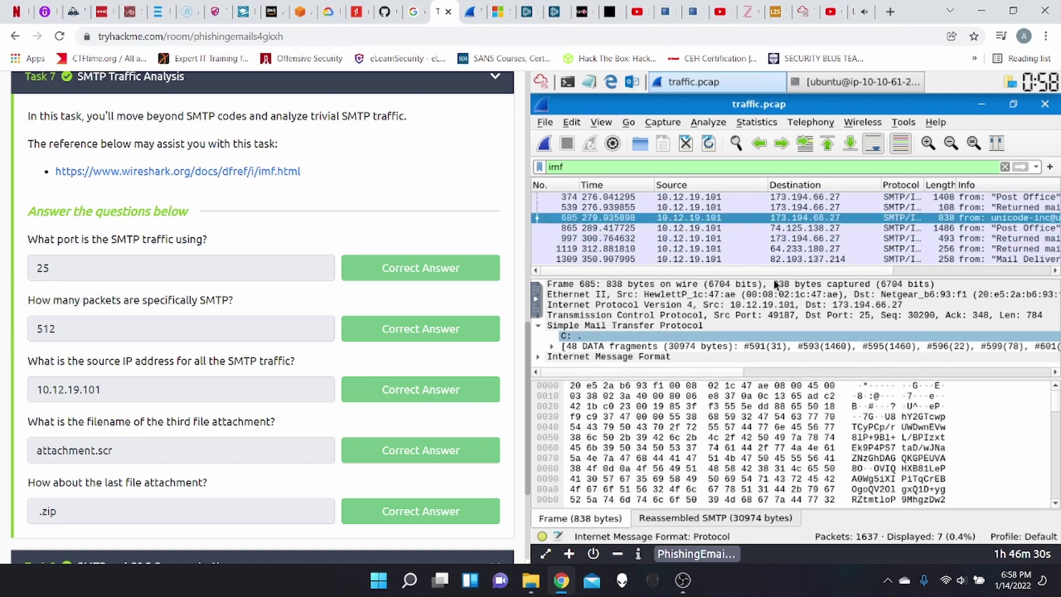
scroll(850, 273, "right", 4)
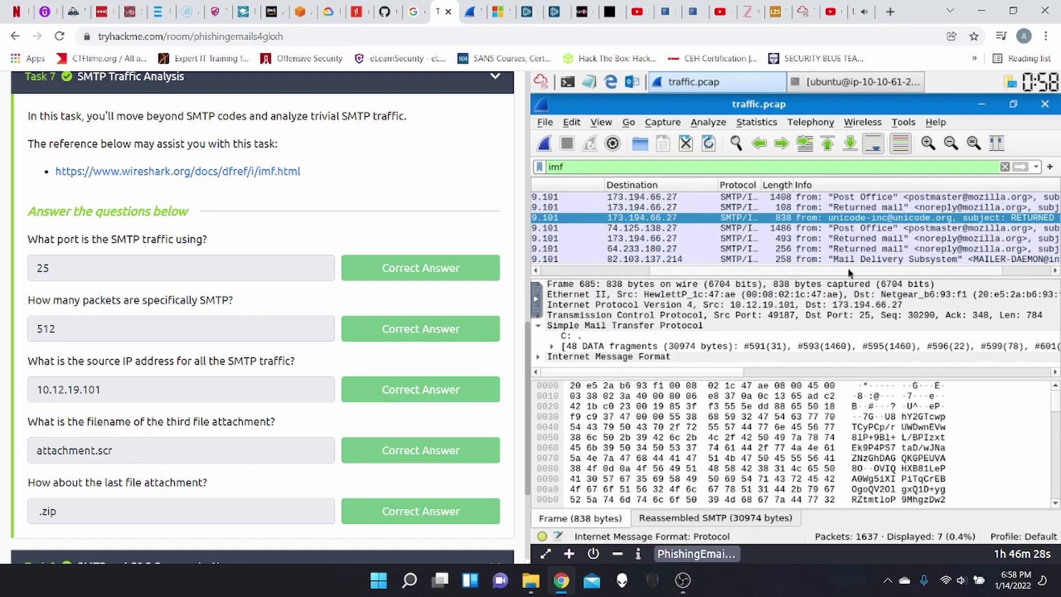
scroll(904, 267, "right", 2)
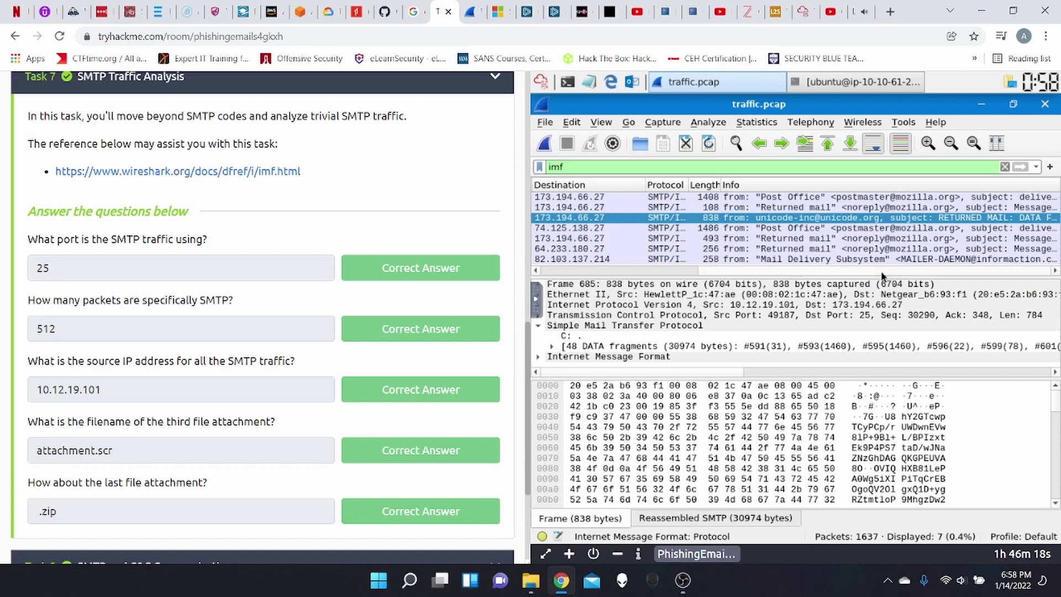
left_click_drag(881, 271, 585, 287)
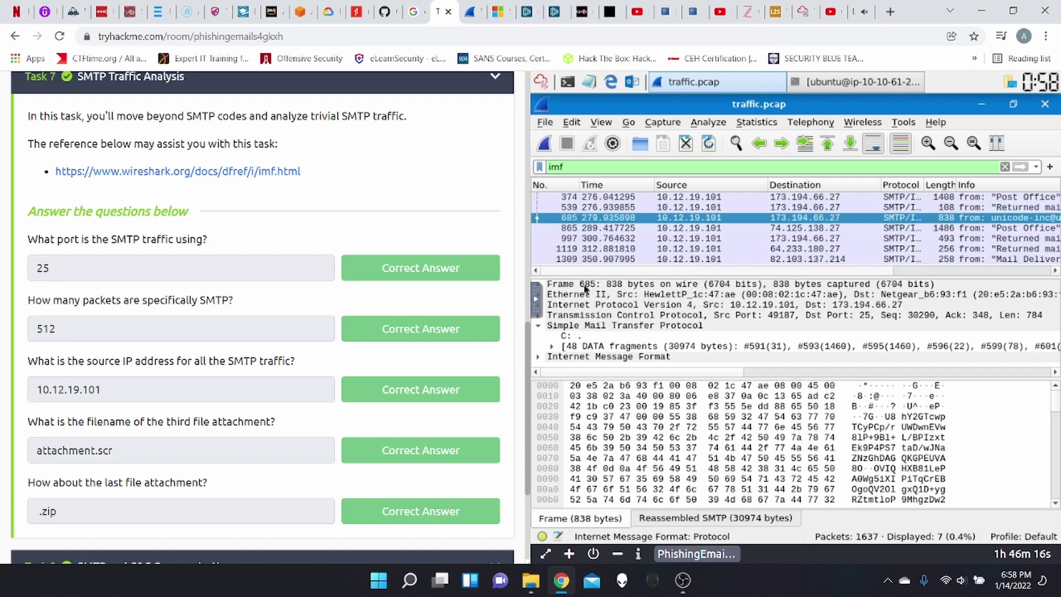
left_click(589, 303)
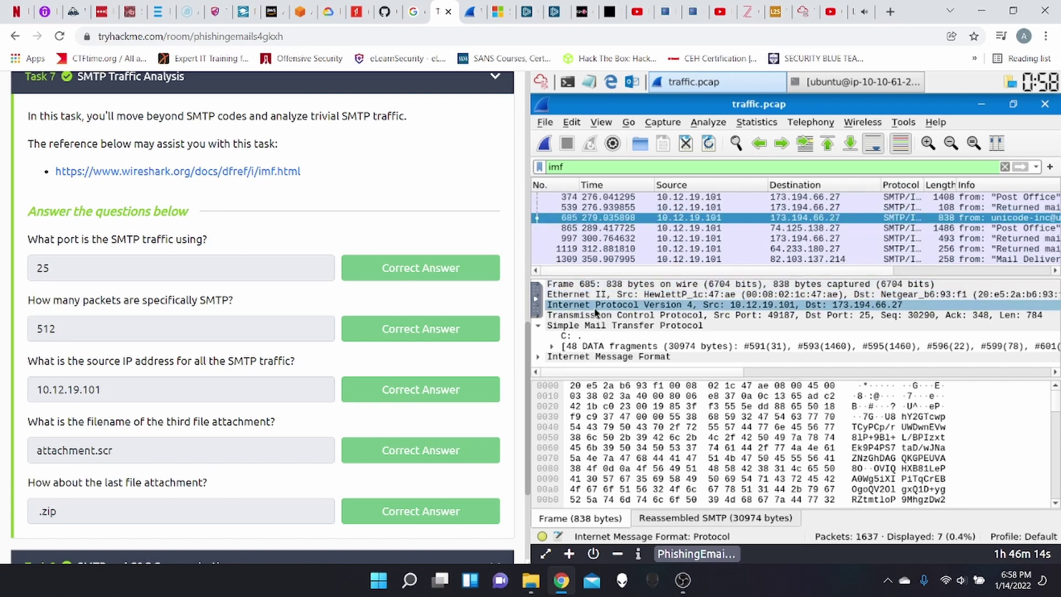
Step: Replace the imf display filter with smtp and apply it to traffic.pcap
right_click(1004, 167)
left_click(718, 171)
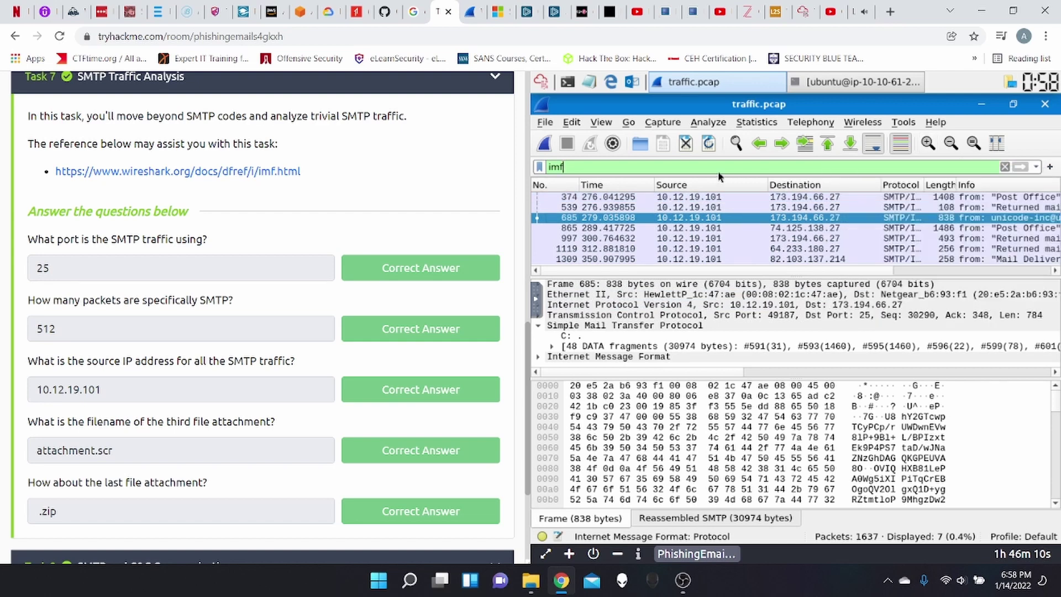
double_click(718, 171)
type("smtp")
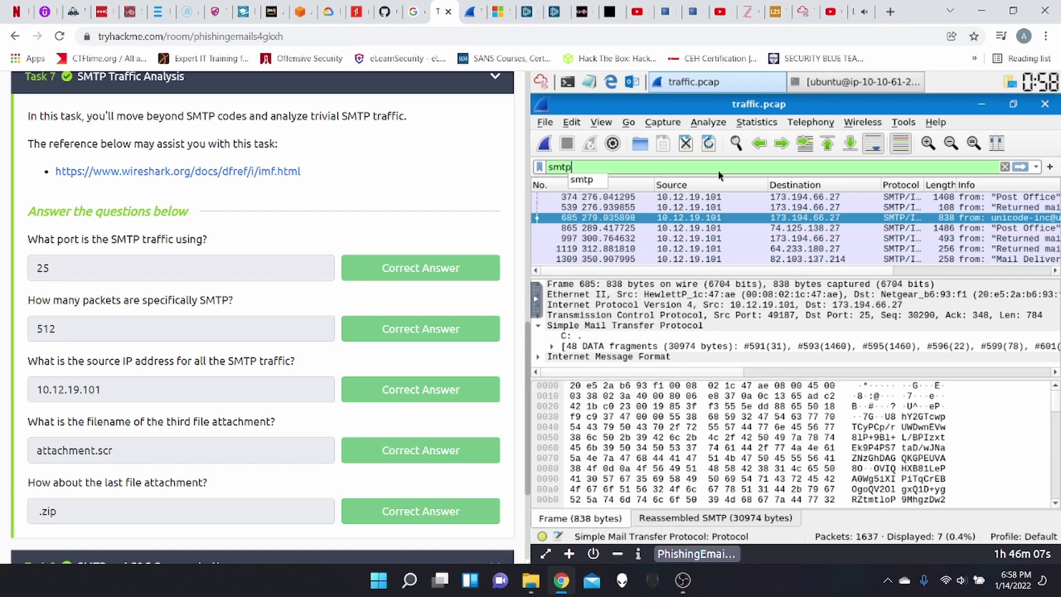
key("Return")
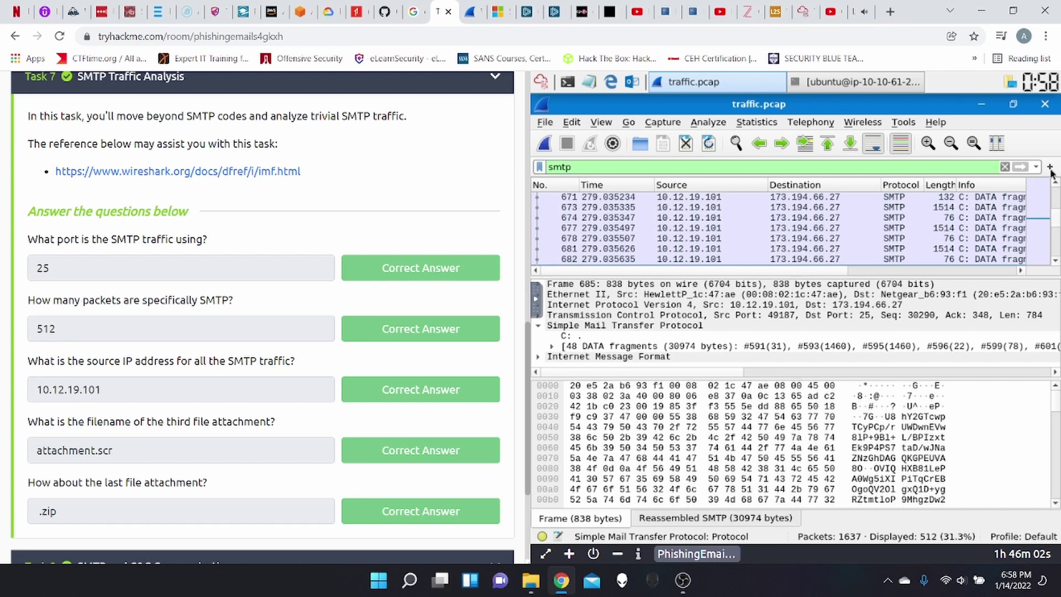
Step: Return to the start of the SMTP packets and examine packets 73, 79 and 83
left_click_drag(1050, 219, 1054, 186)
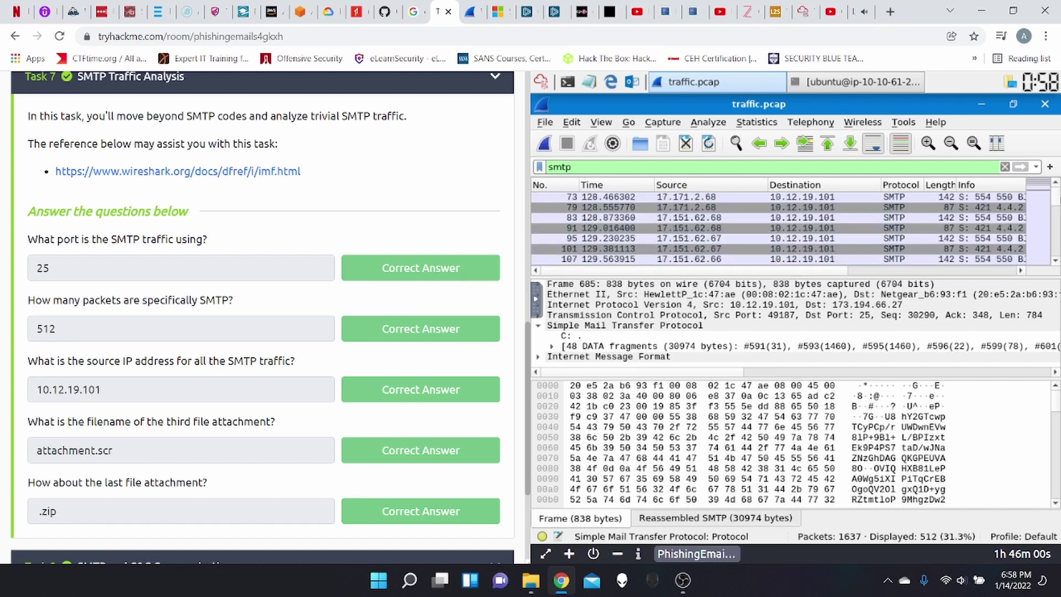
left_click(566, 199)
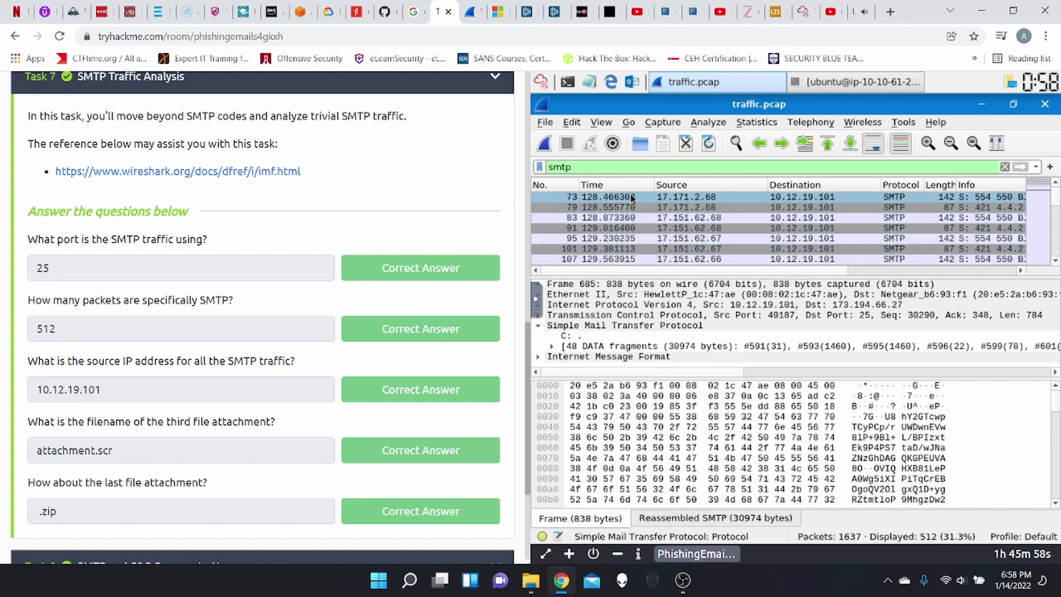
left_click(603, 206)
left_click(600, 198)
left_click(599, 208)
left_click(600, 218)
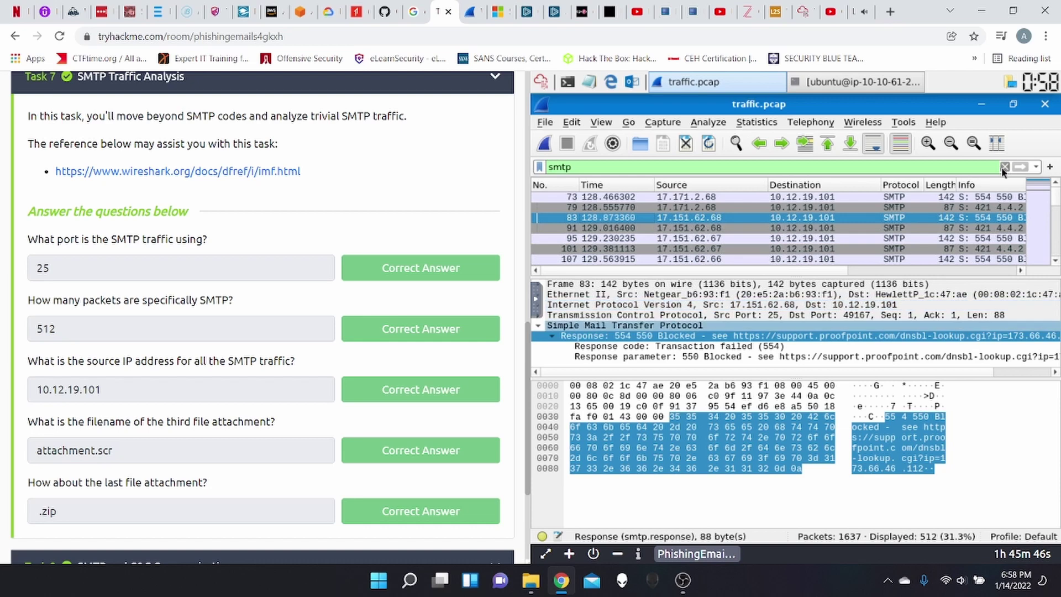
Step: Clear the smtp display filter so that all packets in traffic.pcap are listed
triple_click(814, 166)
key("BackSpace")
key("Return")
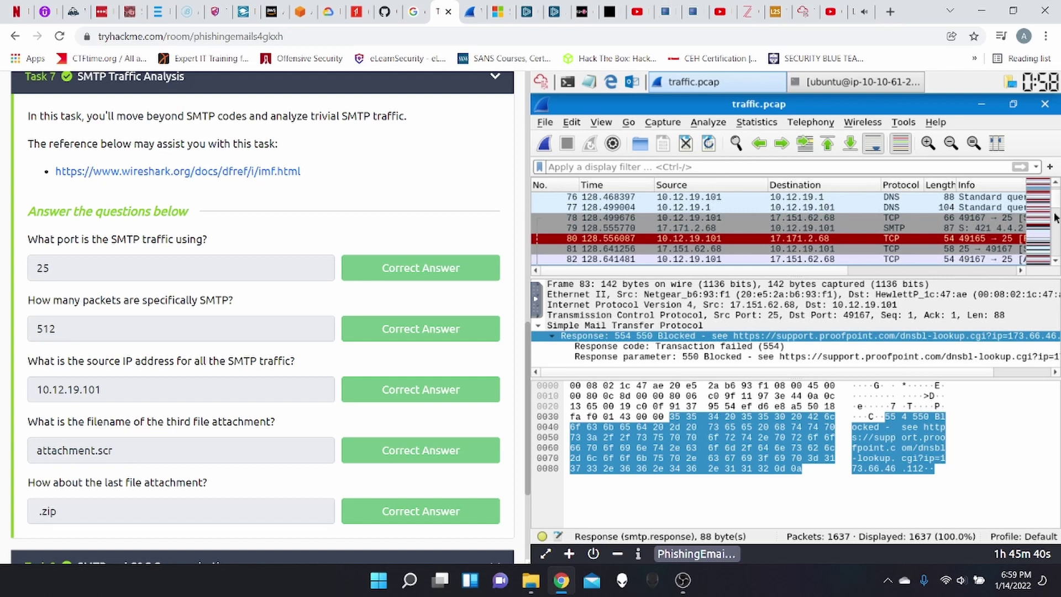
Step: Select packet 3 near the start of the capture, expand its Transmission Control Protocol section and examine the fields
left_click_drag(1057, 203, 1054, 184)
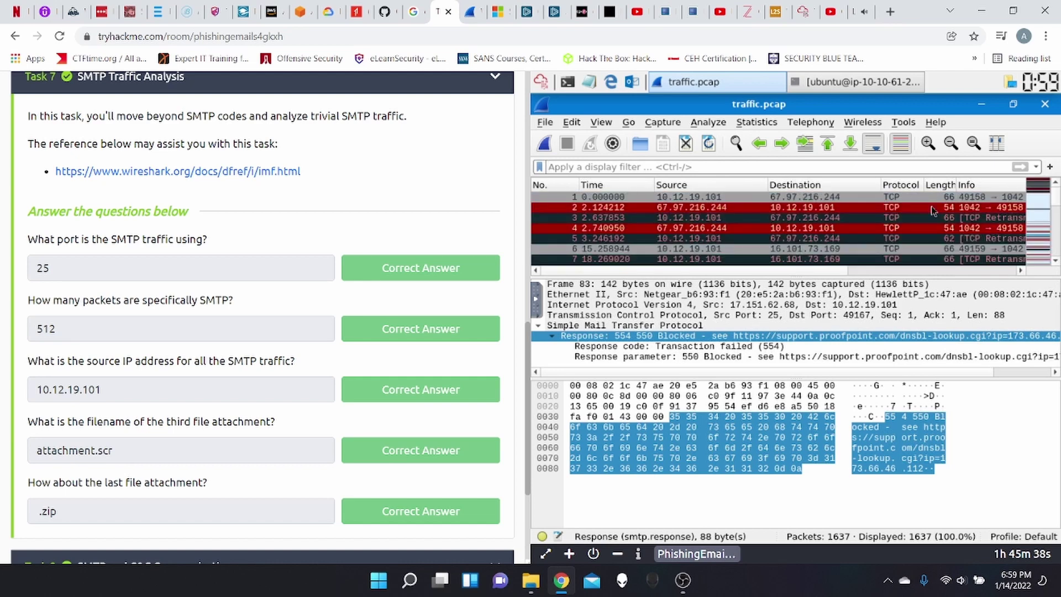
left_click(656, 221)
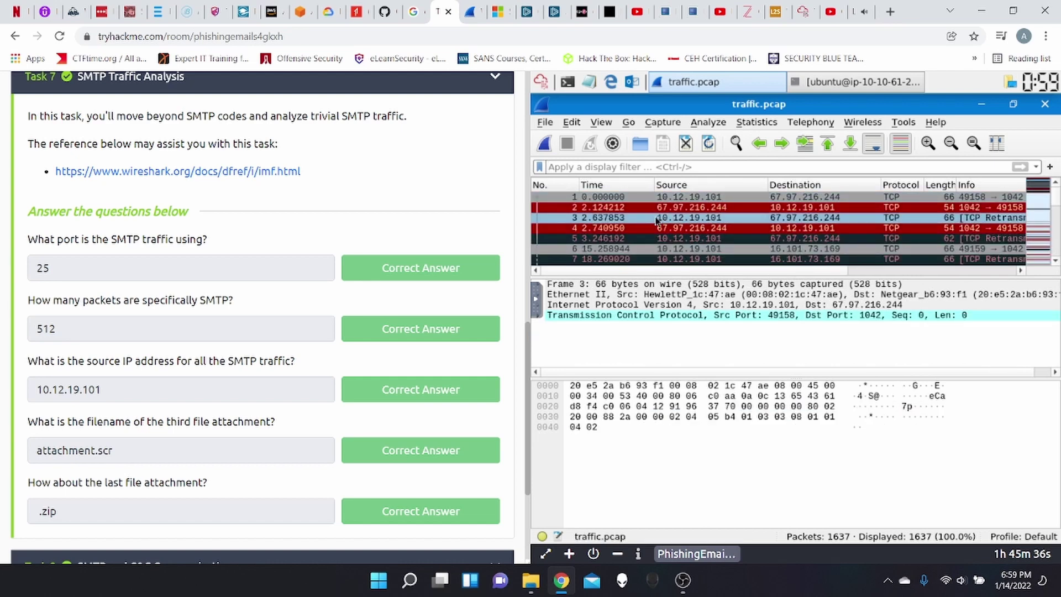
left_click(655, 317)
left_click(544, 316)
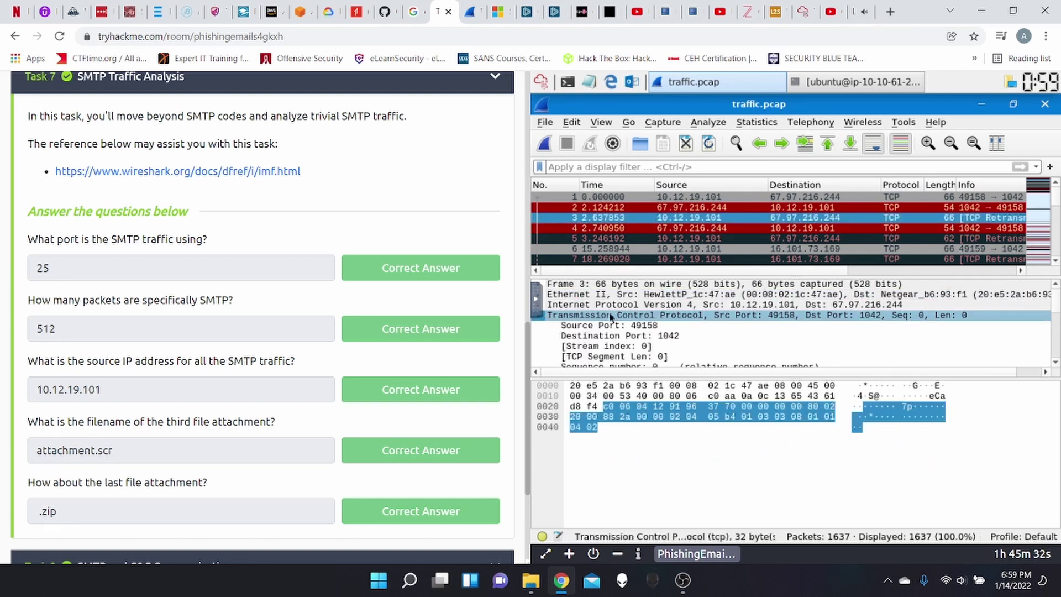
scroll(661, 331, "down", 2)
scroll(661, 330, "down", 2)
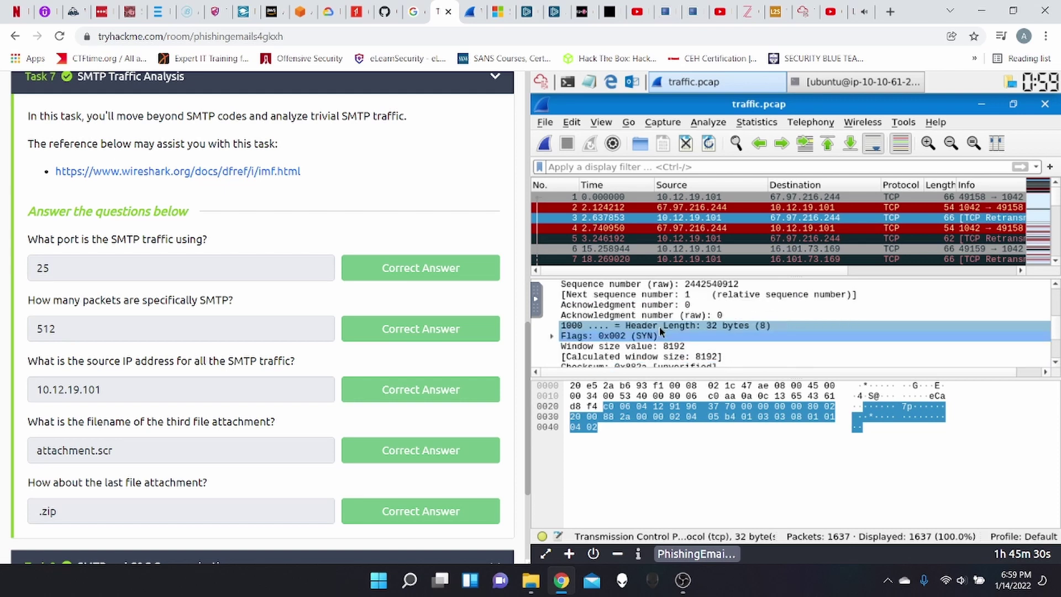
scroll(807, 319, "down", 1)
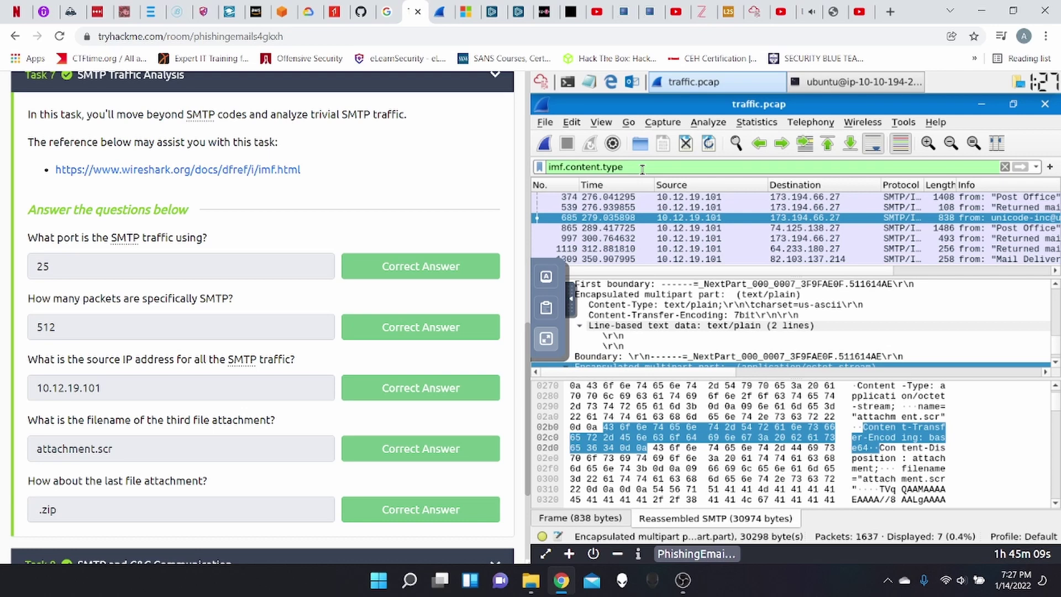
Step: Examine packet 685's Internet Message Format details down to the encapsulated octet-stream part for the third attachment's filename
left_click_drag(836, 272, 1006, 266)
left_click_drag(835, 288, 700, 277)
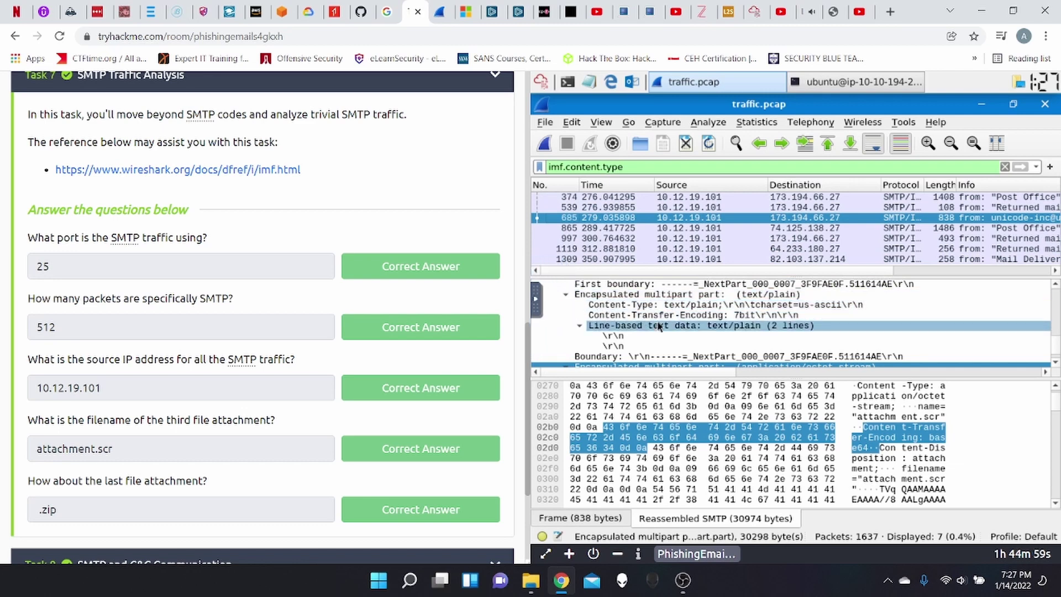
scroll(1054, 286, "up", 3)
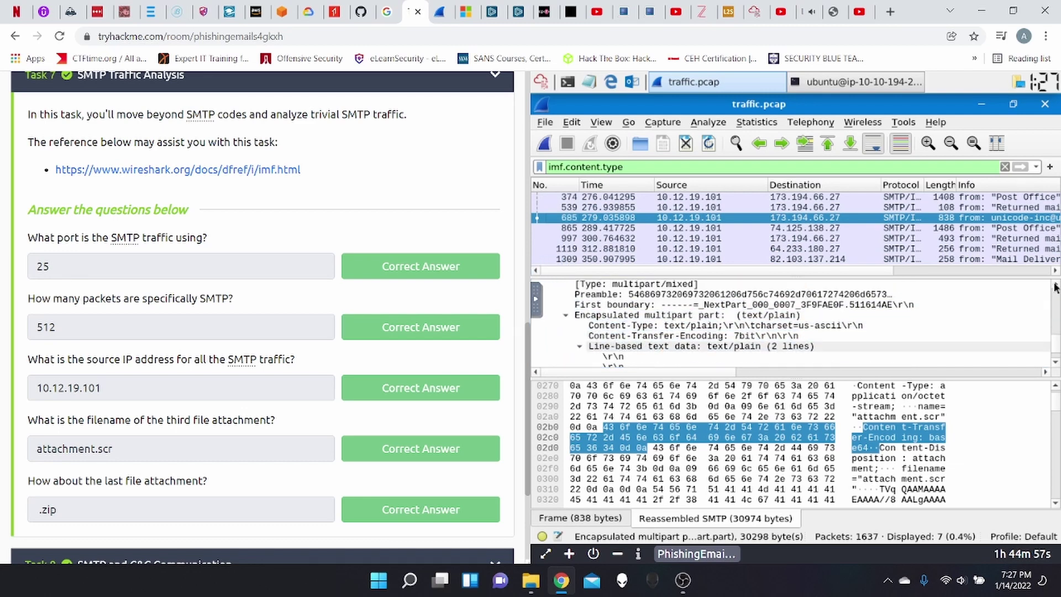
scroll(1054, 287, "up", 6)
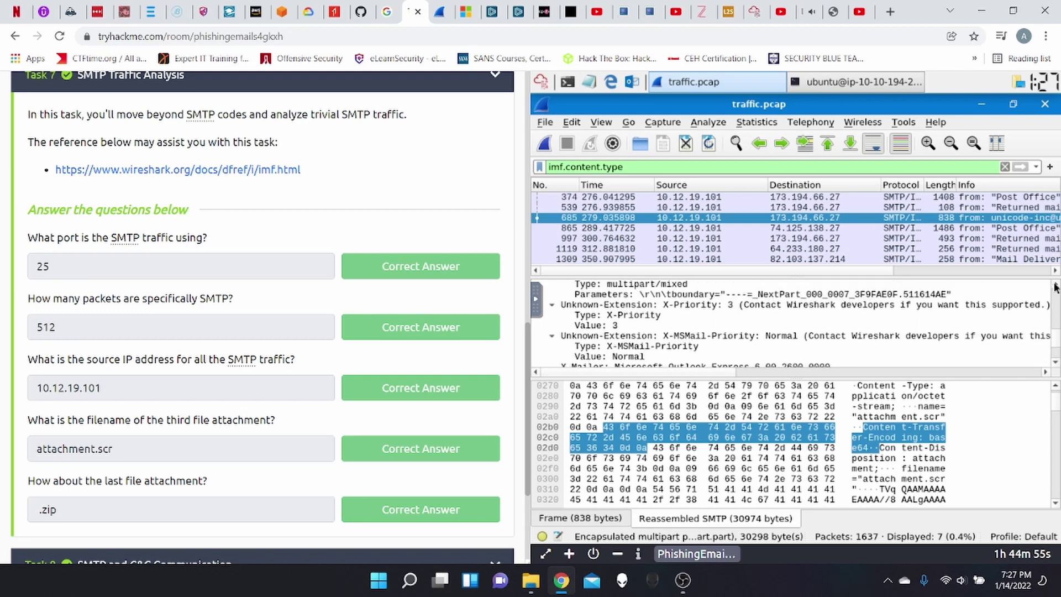
scroll(1054, 287, "up", 1)
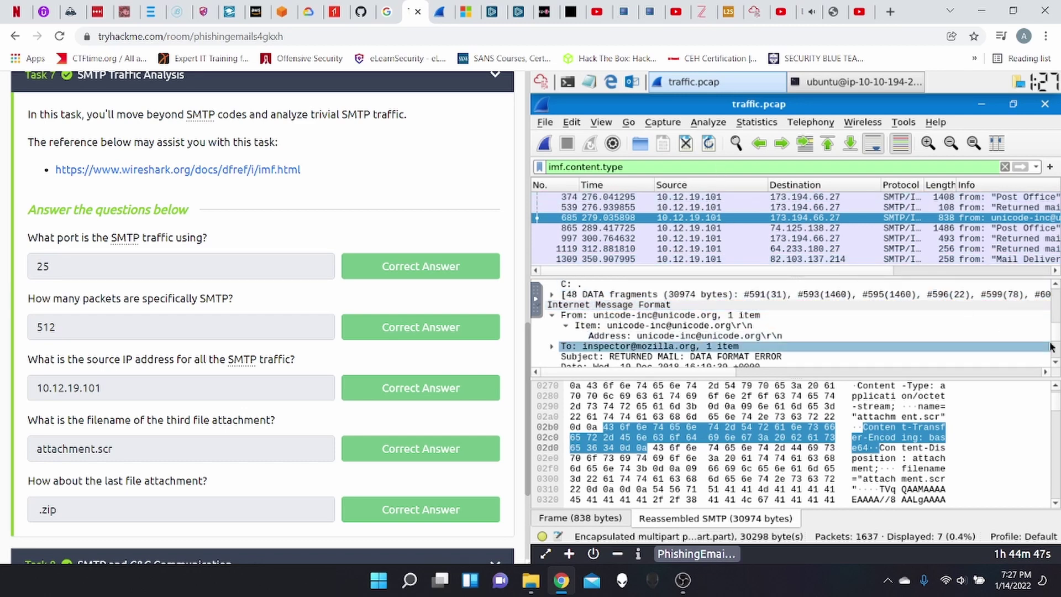
scroll(1056, 361, "down", 4)
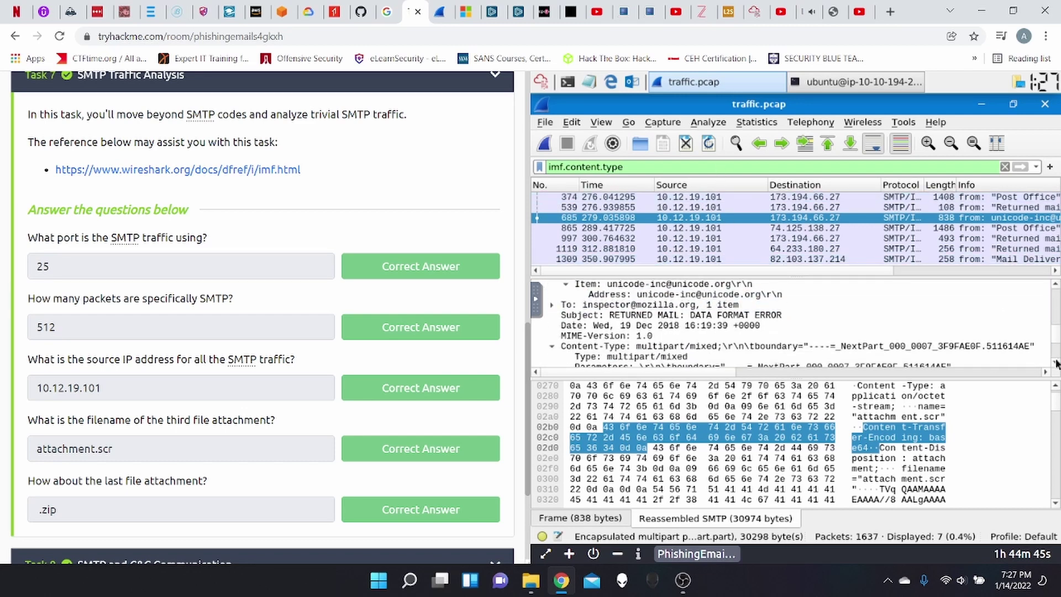
scroll(1055, 362, "down", 4)
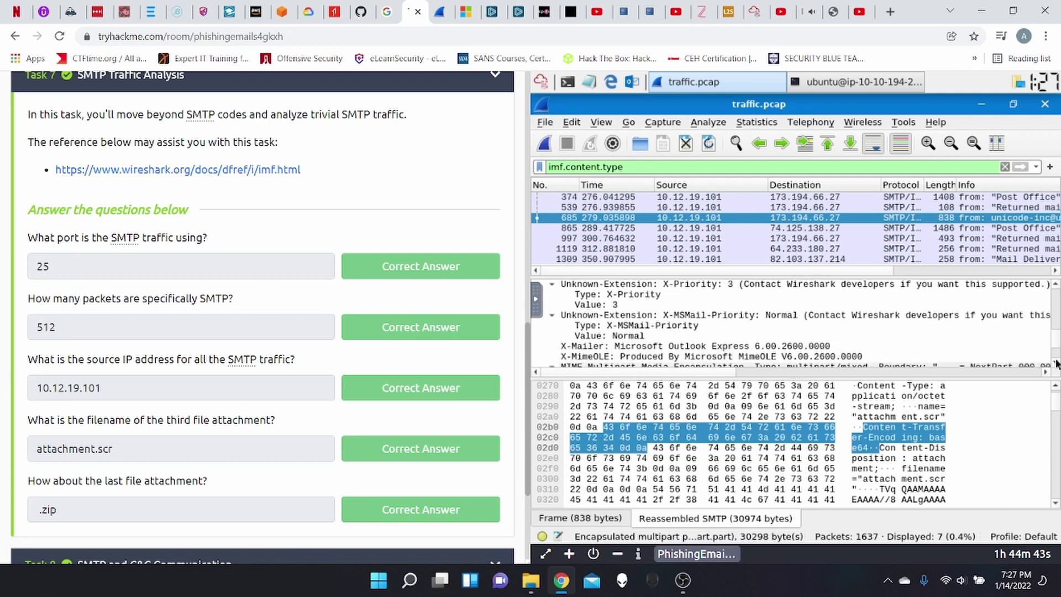
scroll(1055, 361, "down", 2)
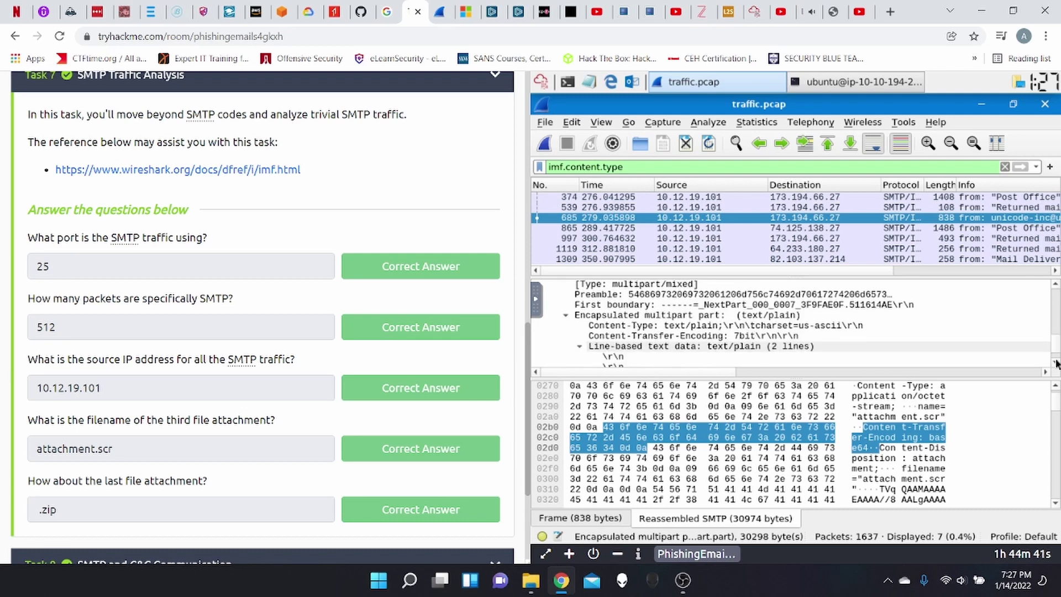
scroll(1056, 361, "down", 2)
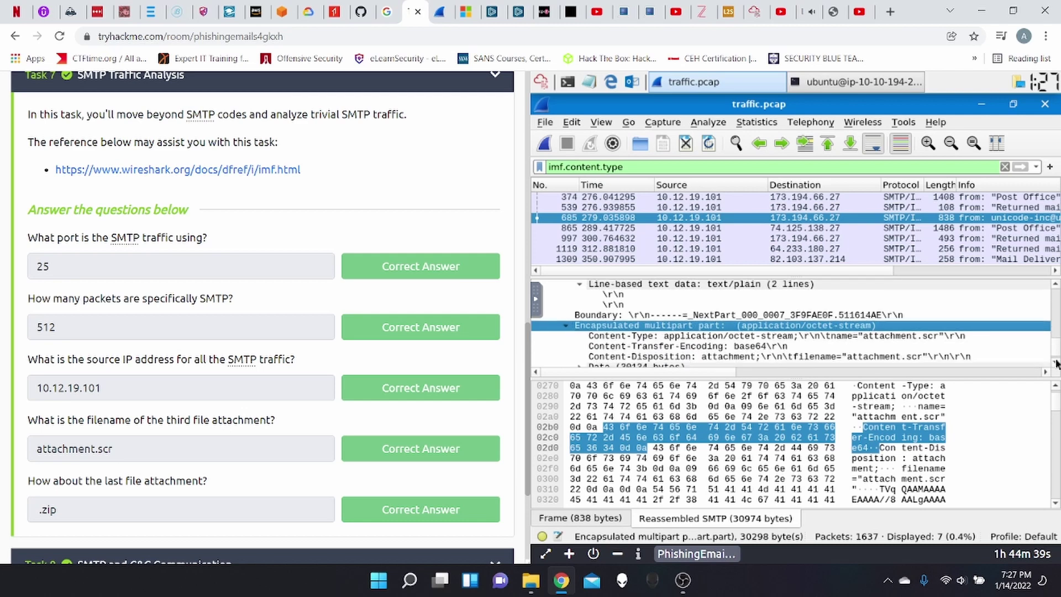
scroll(1055, 362, "down", 1)
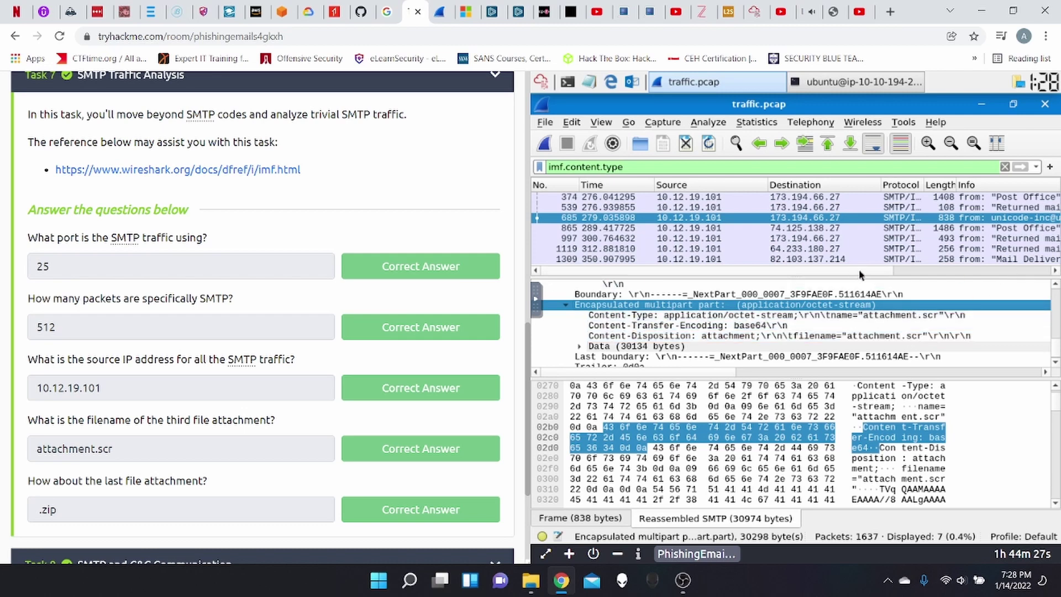
Step: Select packet 1309 and examine its encapsulated octet-stream part for the last attachment's filename
left_click(786, 260)
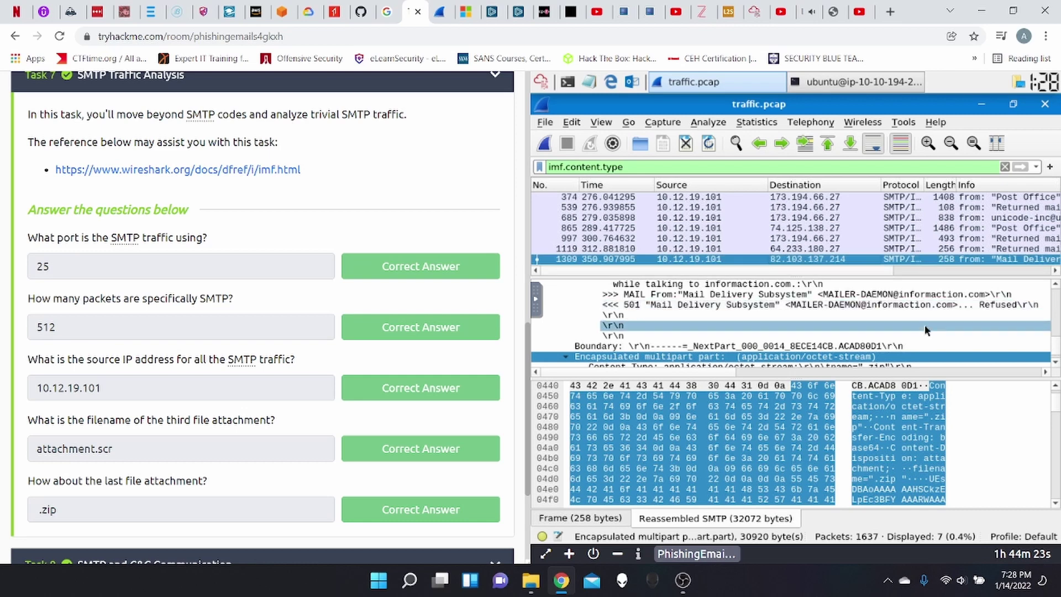
scroll(1056, 362, "down", 2)
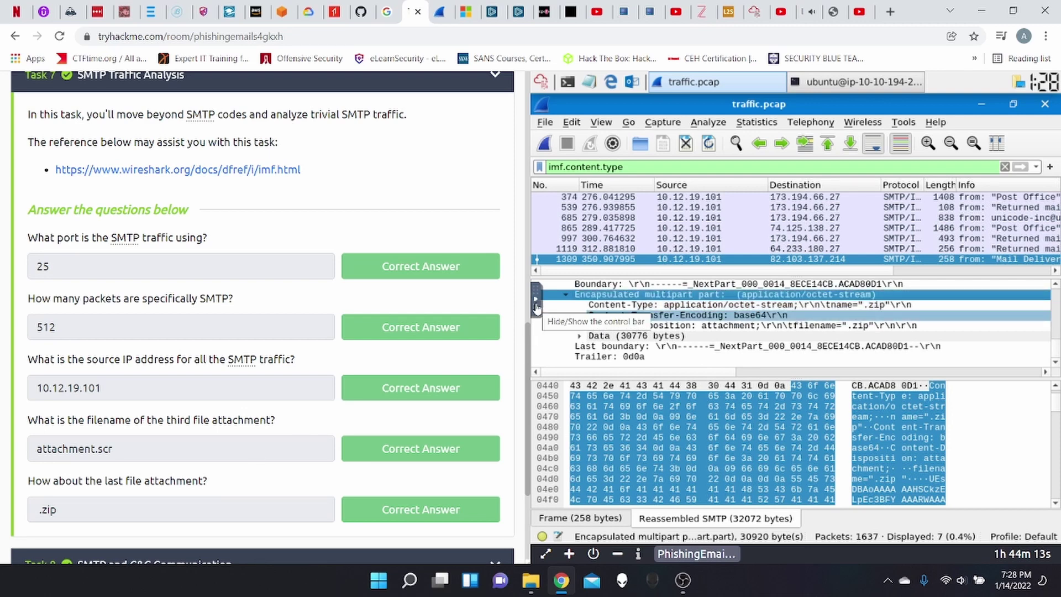
Step: Expand Task 8, SMTP and C&C Communication, in the TryHackMe room and read through to its question
scroll(448, 386, "down", 2)
left_click(433, 434)
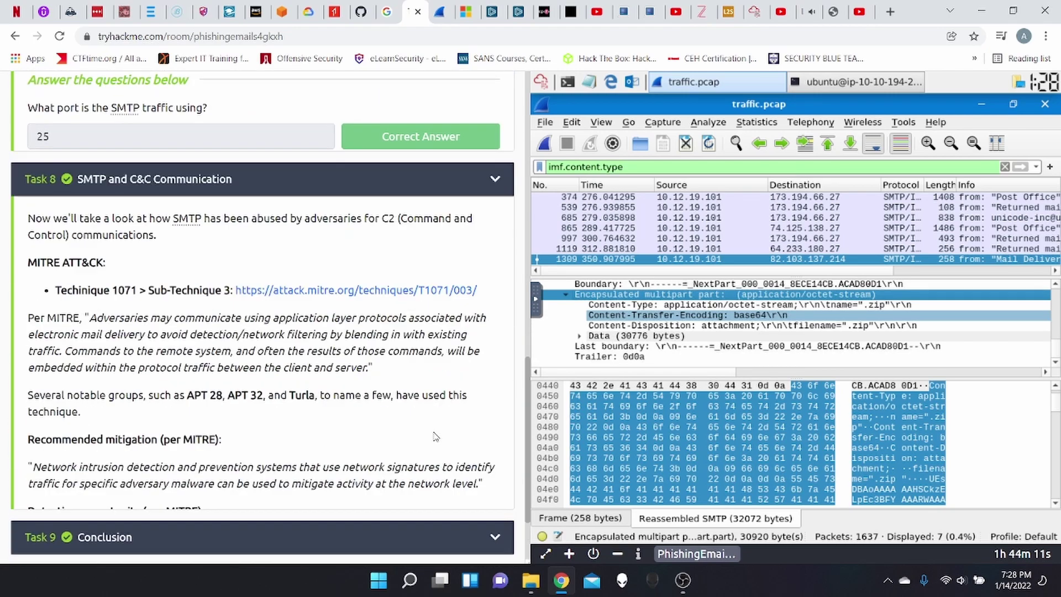
scroll(384, 318, "up", 1)
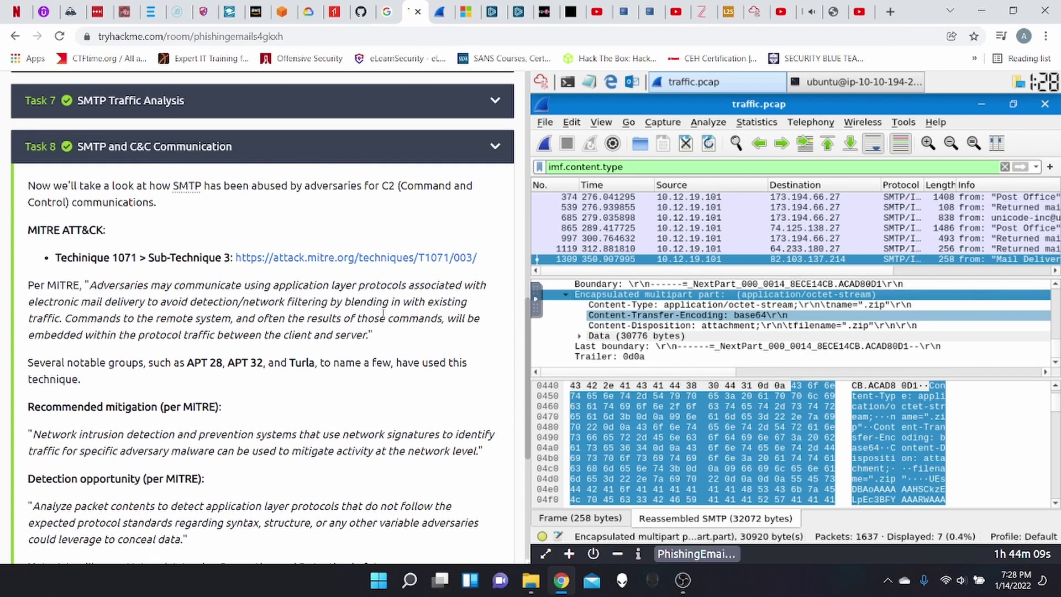
scroll(418, 356, "down", 2)
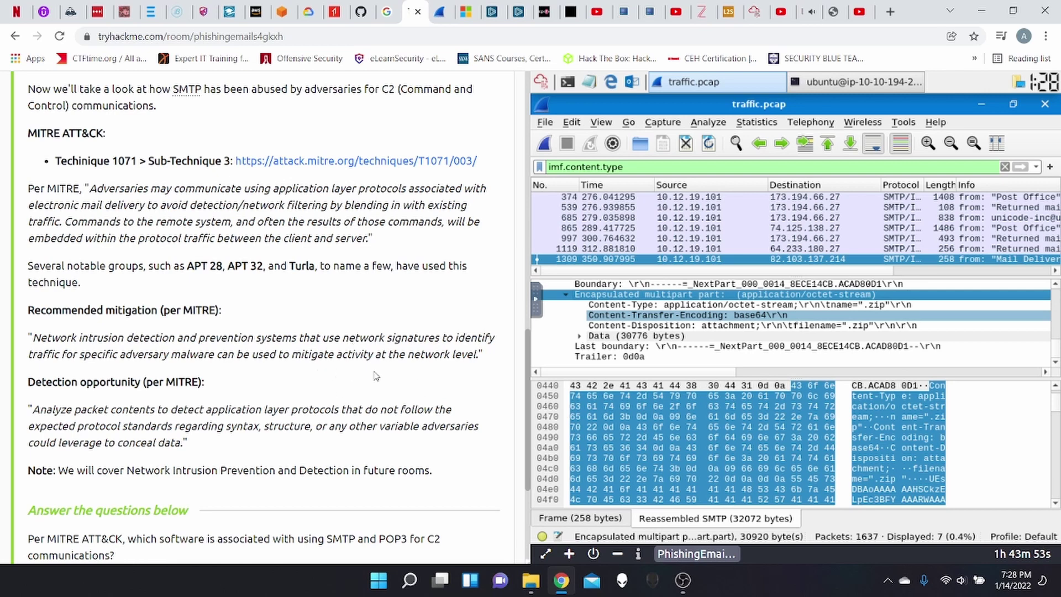
scroll(374, 372, "down", 1)
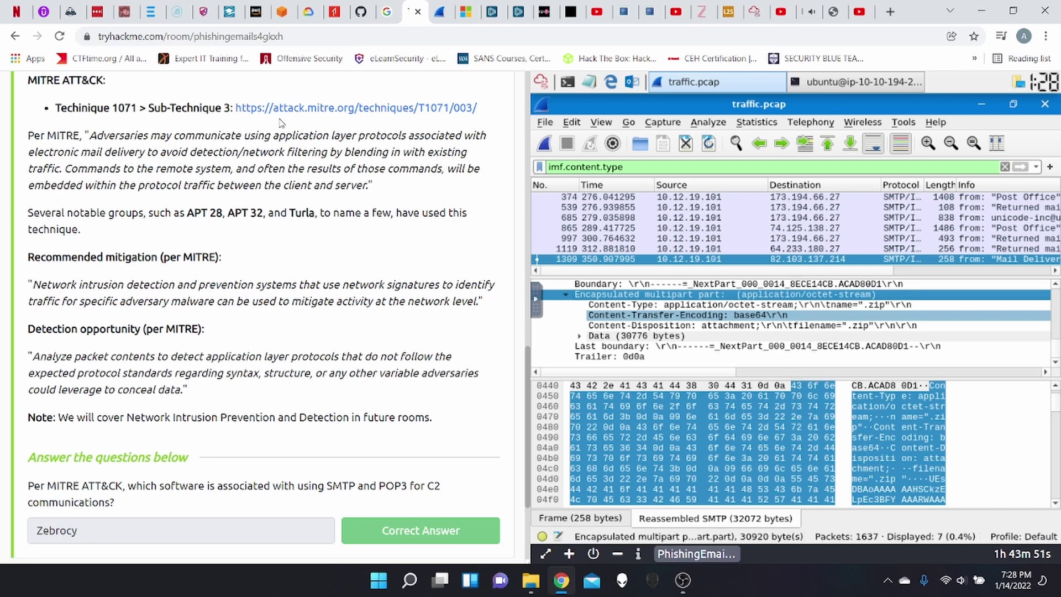
Step: Open the MITRE ATT&CK T1071/003 link from Task 8 and look through the Procedure Examples for software using SMTP and POP3
left_click(404, 108)
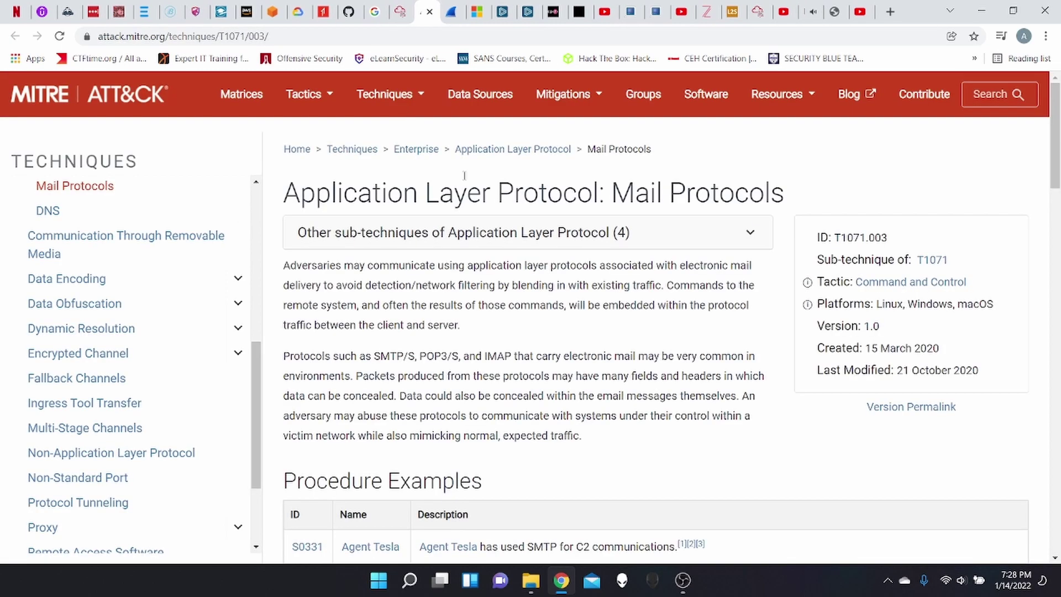
scroll(673, 282, "down", 2)
scroll(673, 282, "down", 10)
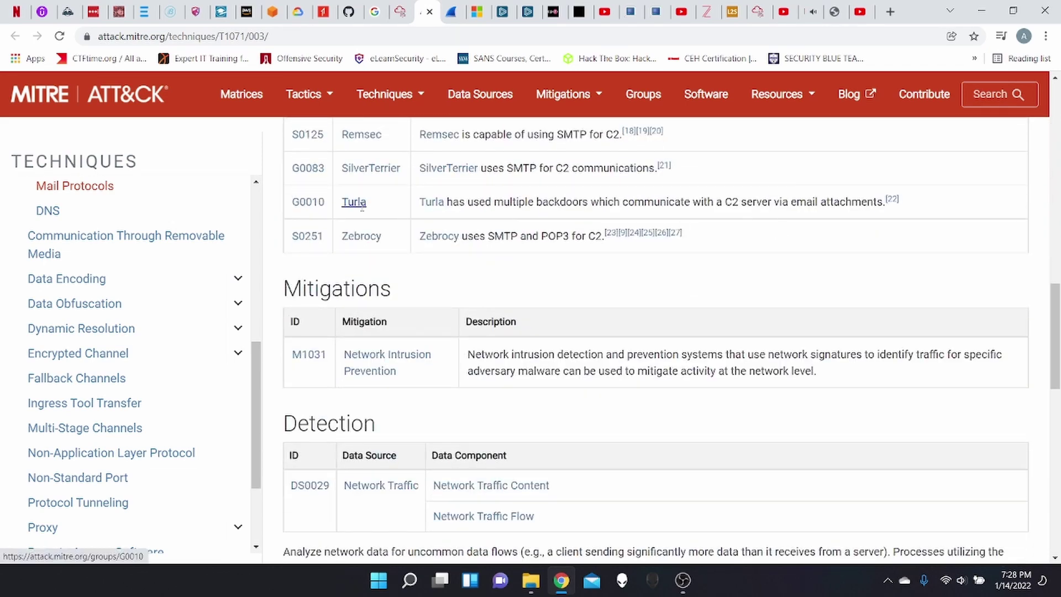
Step: Return to the TryHackMe room and reread Task 8's question about software using SMTP and POP3 for C2 communications
right_click(362, 208)
left_click(750, 246)
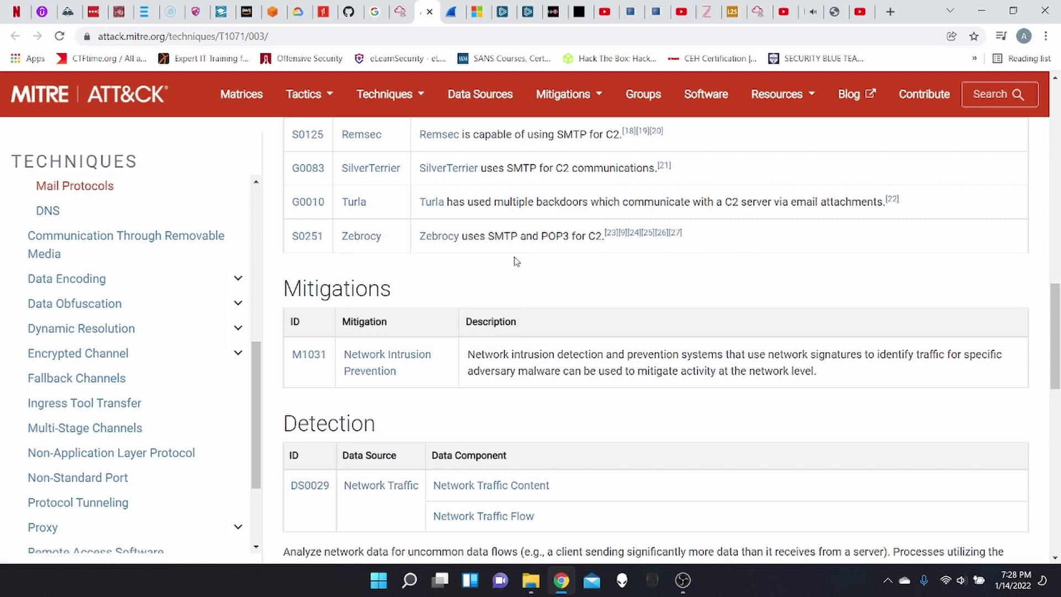
left_click(389, 6)
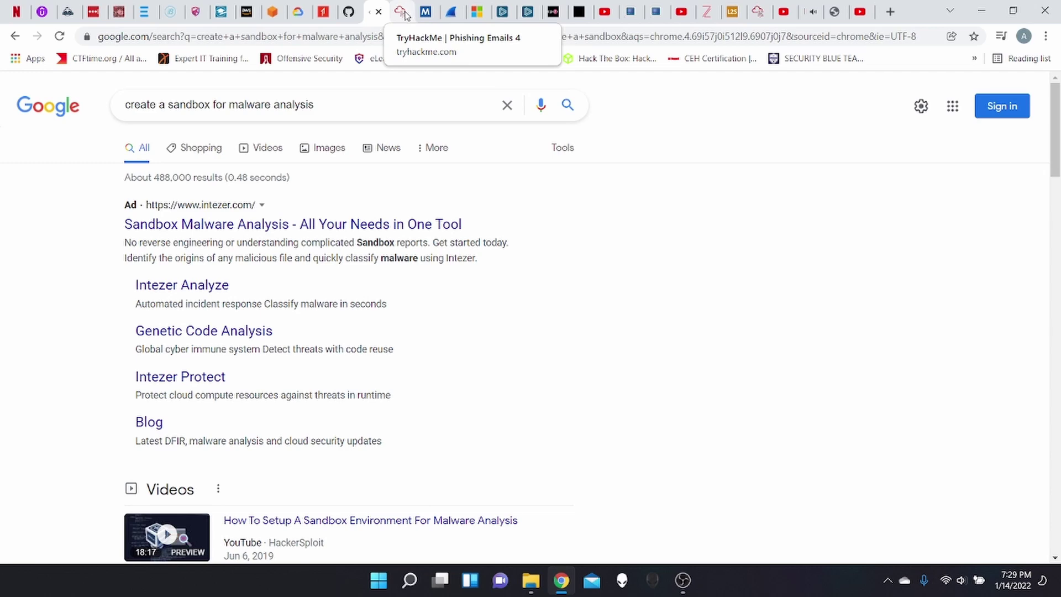
left_click(404, 13)
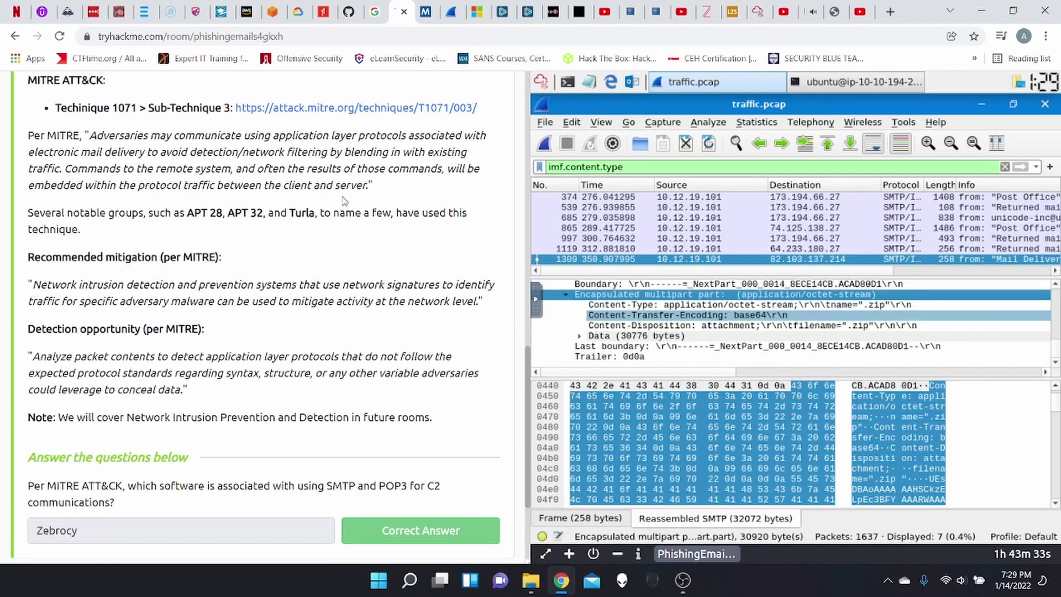
scroll(371, 270, "down", 2)
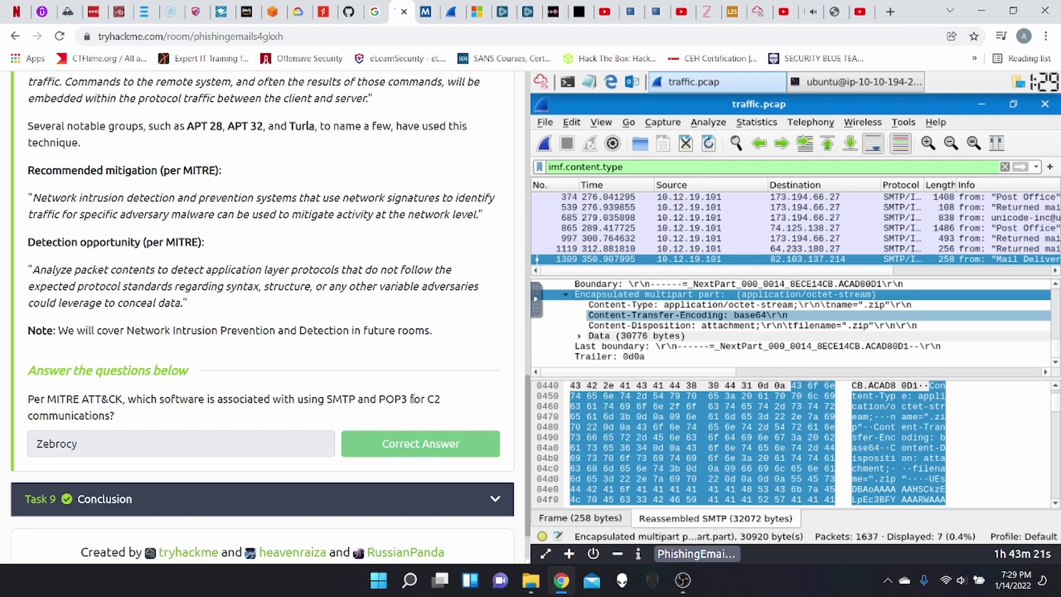
Step: Go back to the MITRE ATT&CK page and highlight the SMTP and POP3 wording in the Zebrocy entry
left_click(426, 11)
scroll(508, 446, "up", 1)
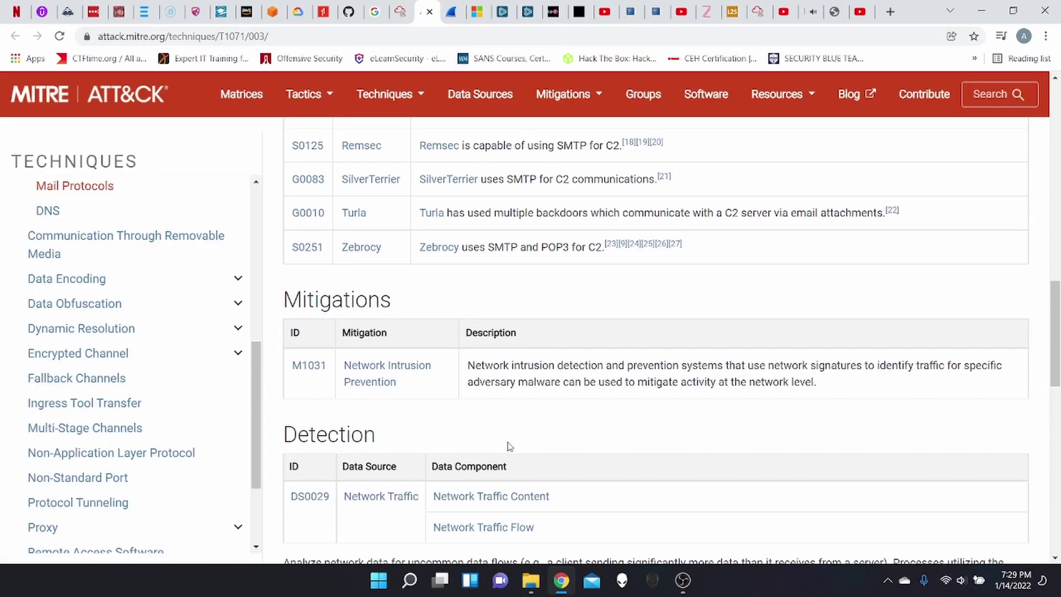
left_click_drag(496, 250, 602, 252)
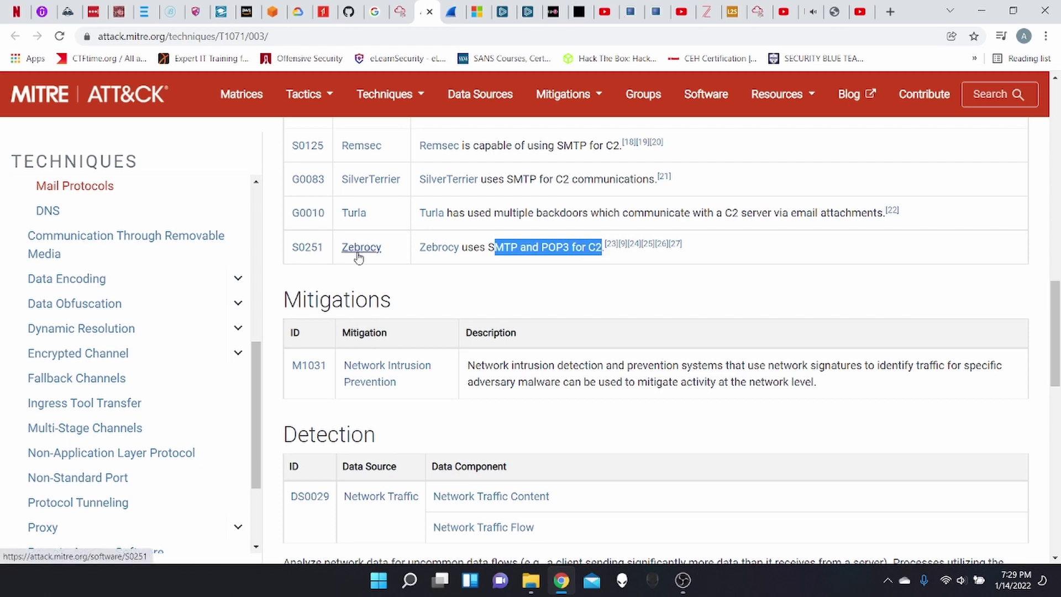
Step: Expand Task 9, Conclusion, in the TryHackMe room and open its Phishing IR Playbook link
left_click(400, 25)
scroll(453, 416, "down", 1)
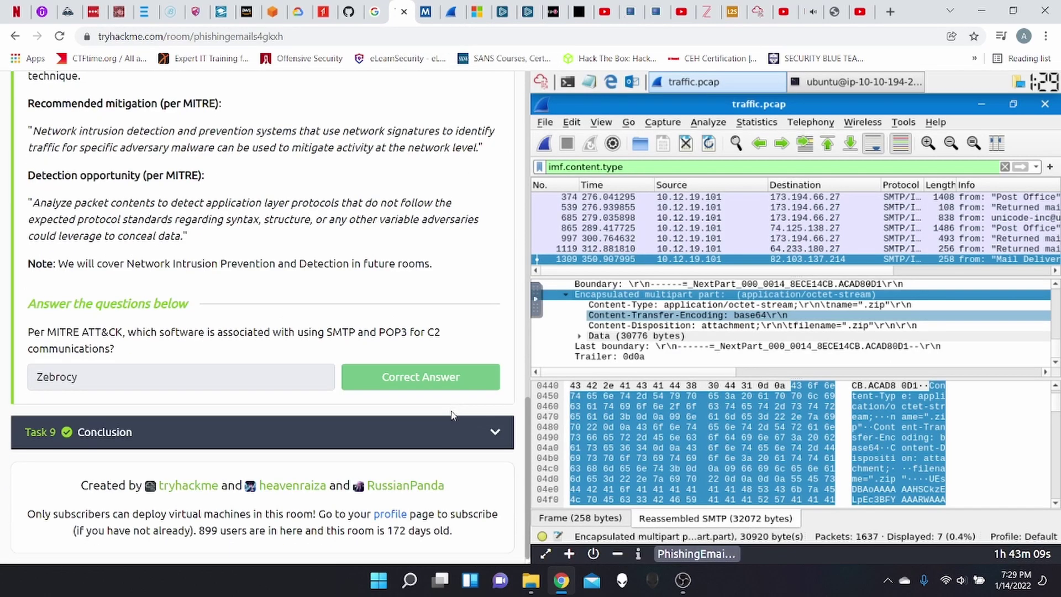
left_click(454, 431)
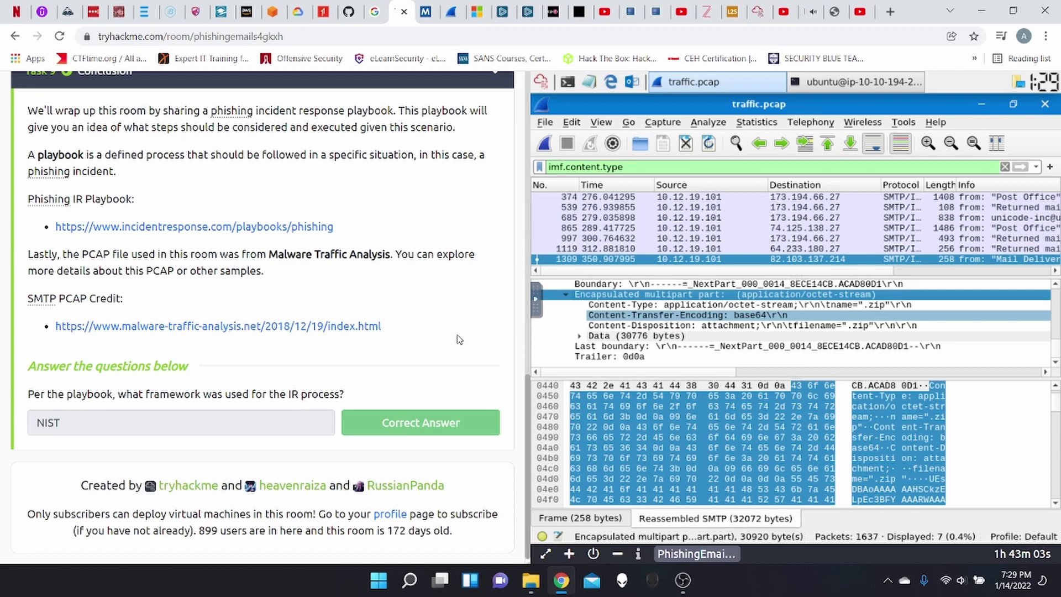
left_click(294, 232)
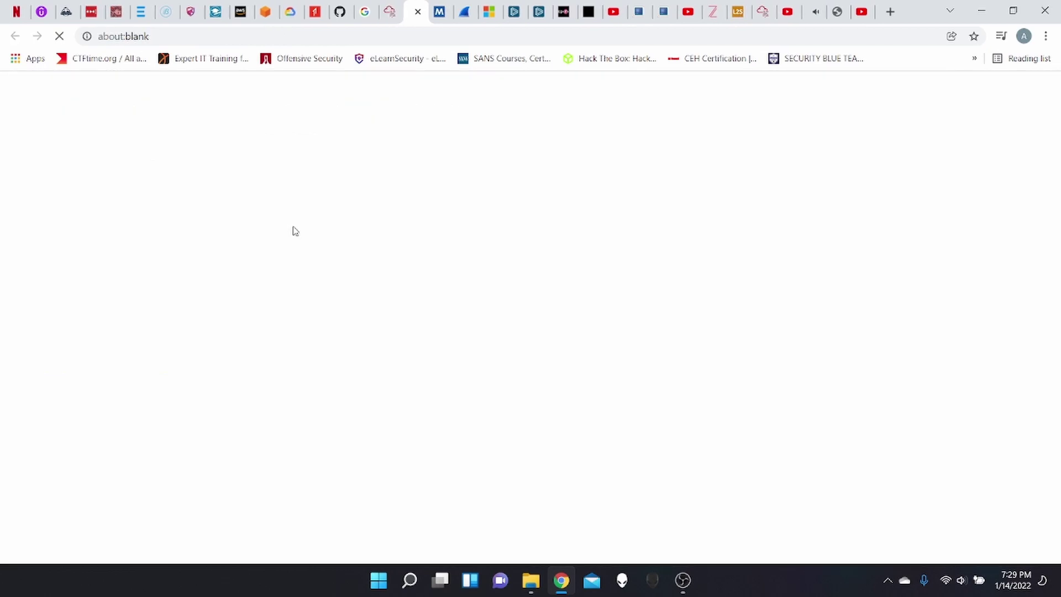
Step: Look through the phishing playbook's workflow diagrams, from Analyze through Contain and Eradicate to the playbook download options
scroll(650, 335, "down", 2)
scroll(651, 338, "down", 15)
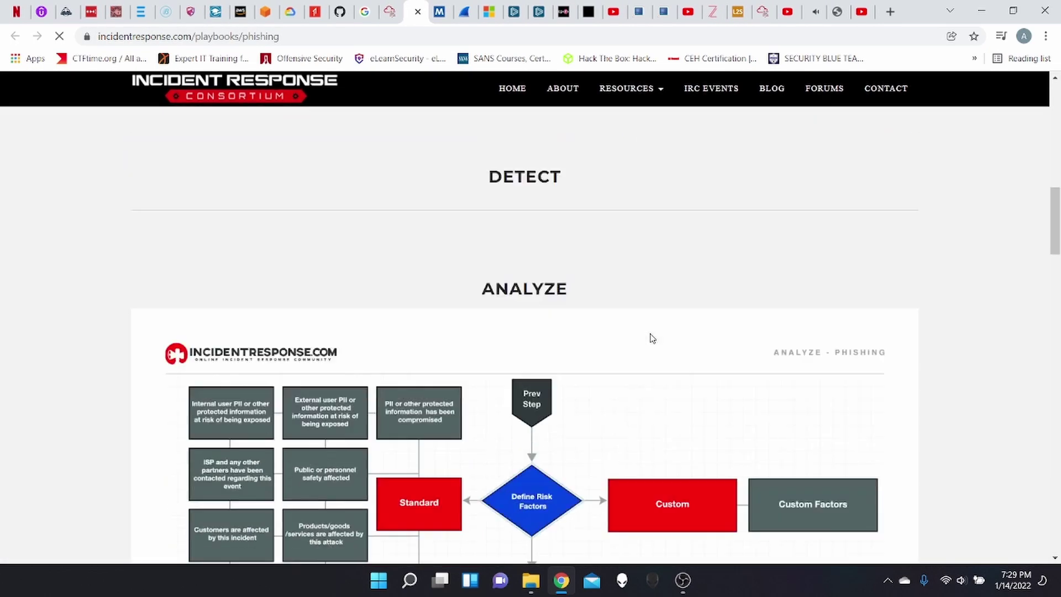
scroll(913, 350, "up", 6)
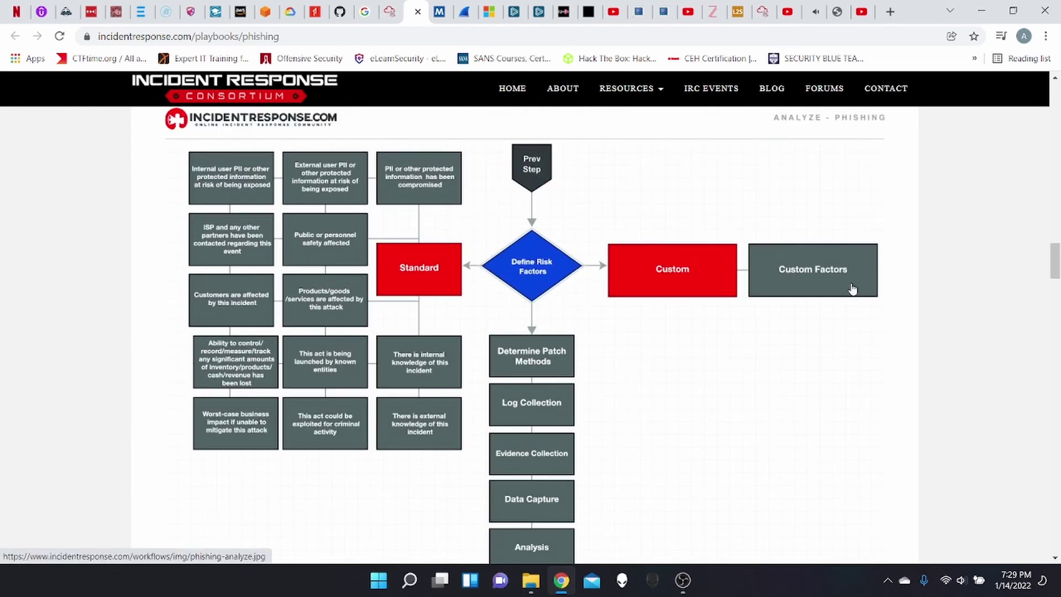
scroll(967, 320, "down", 3)
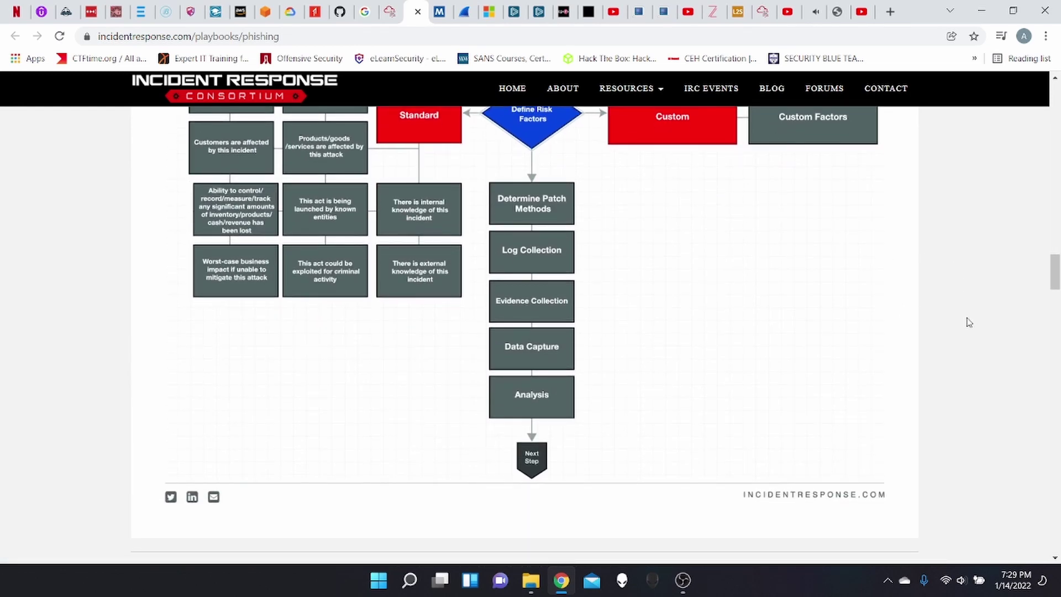
scroll(968, 322, "down", 2)
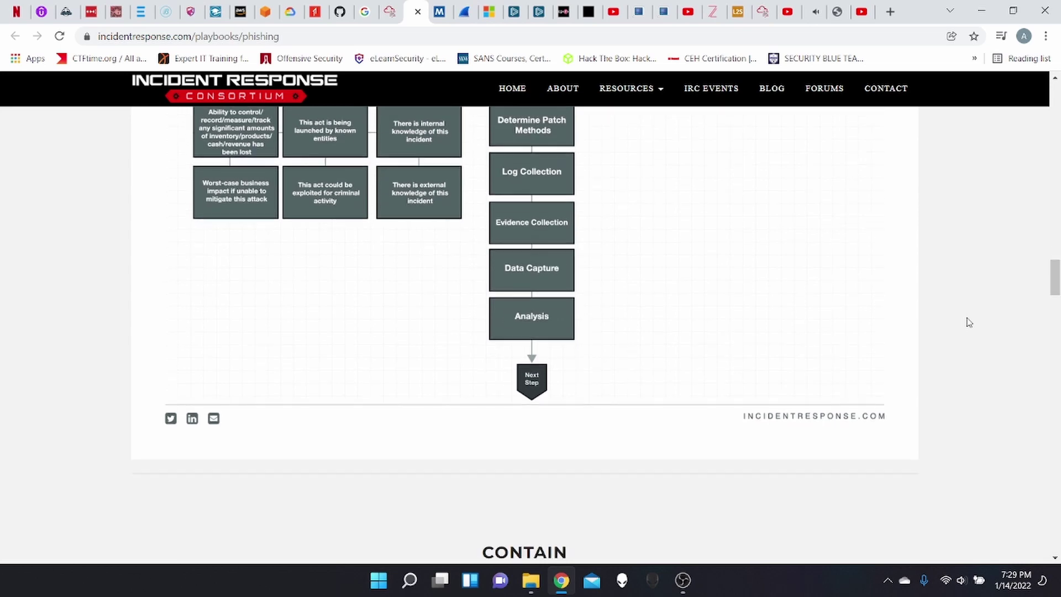
scroll(967, 322, "up", 4)
scroll(967, 322, "down", 9)
scroll(967, 322, "down", 20)
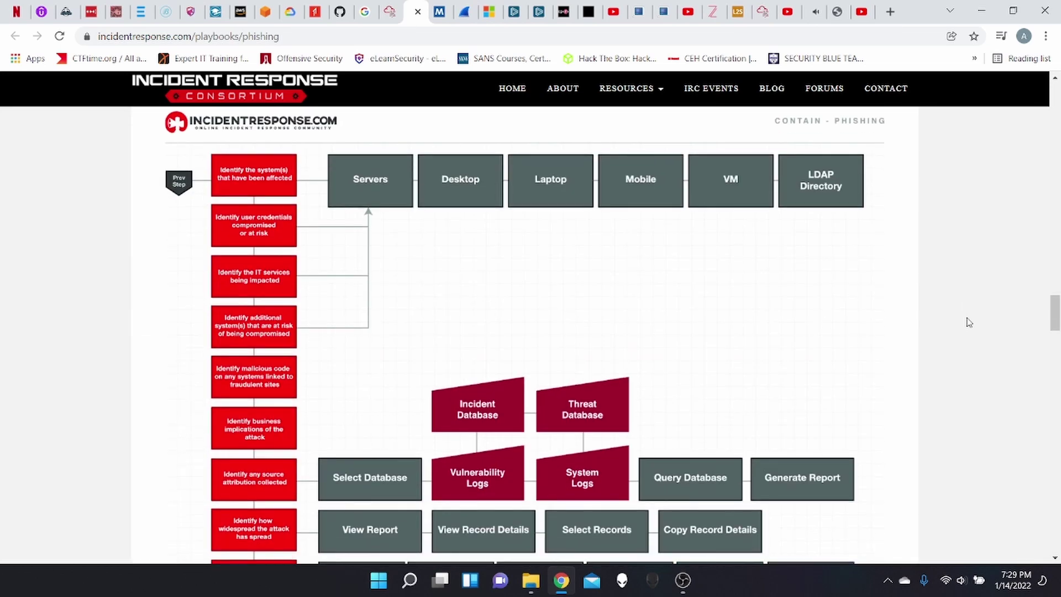
scroll(969, 322, "down", 20)
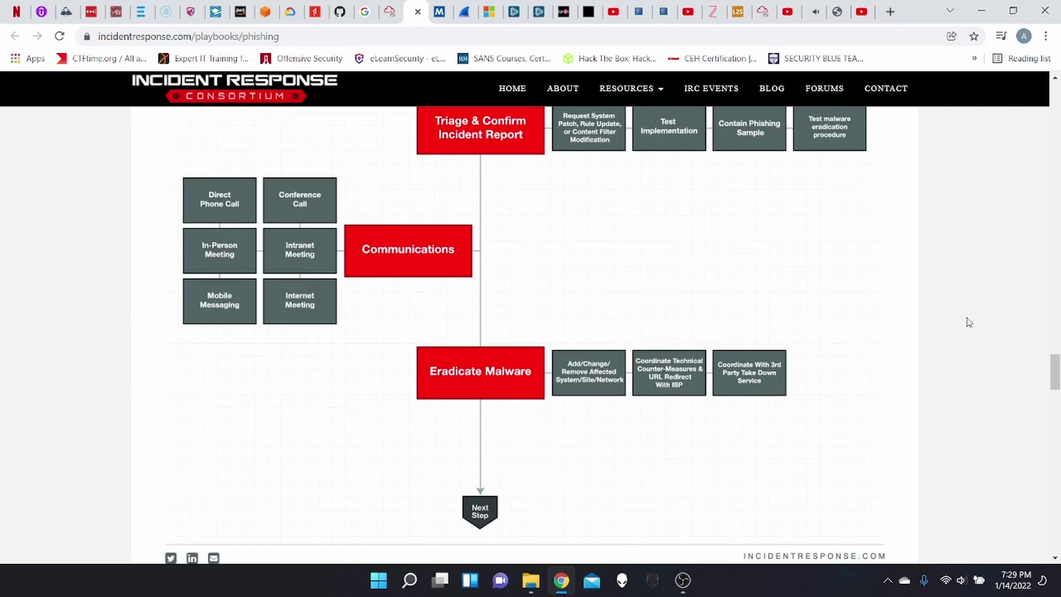
scroll(968, 323, "down", 12)
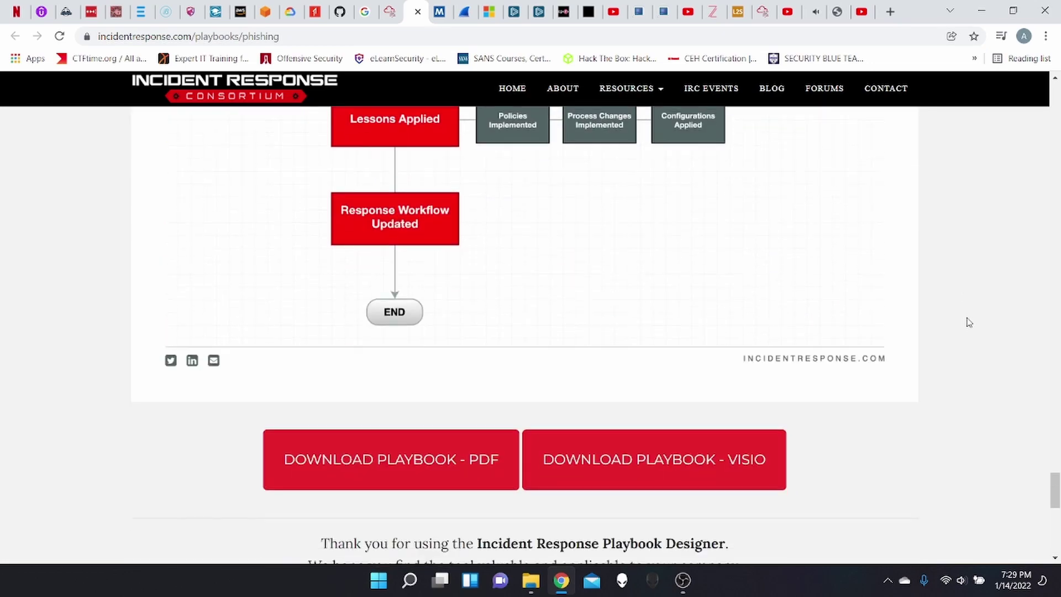
Step: Go back up through the playbook and examine the workflow diagram in its Prepare section
scroll(969, 322, "up", 20)
scroll(968, 322, "up", 20)
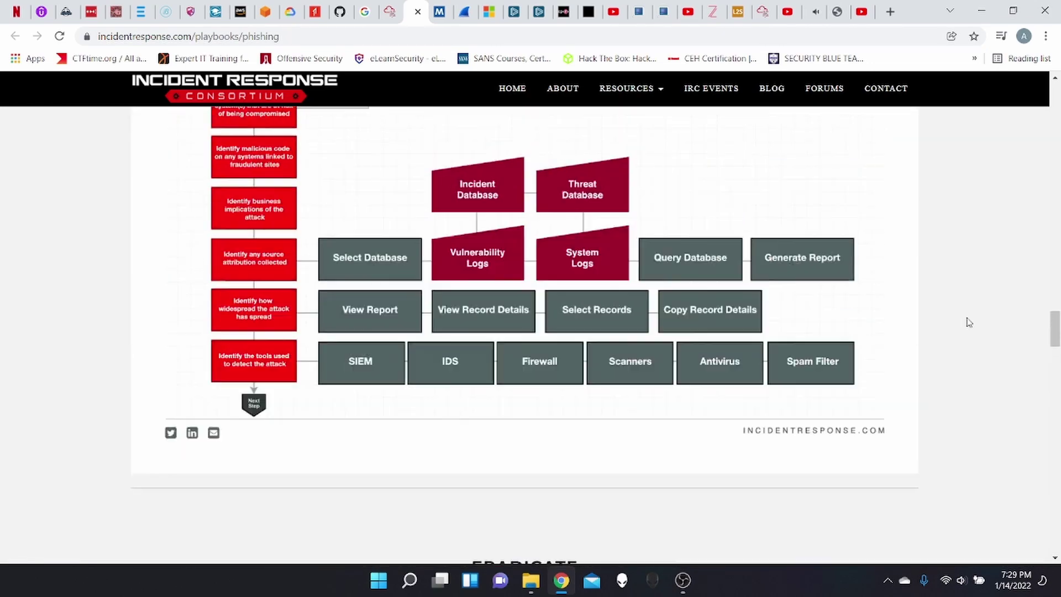
scroll(968, 322, "up", 9)
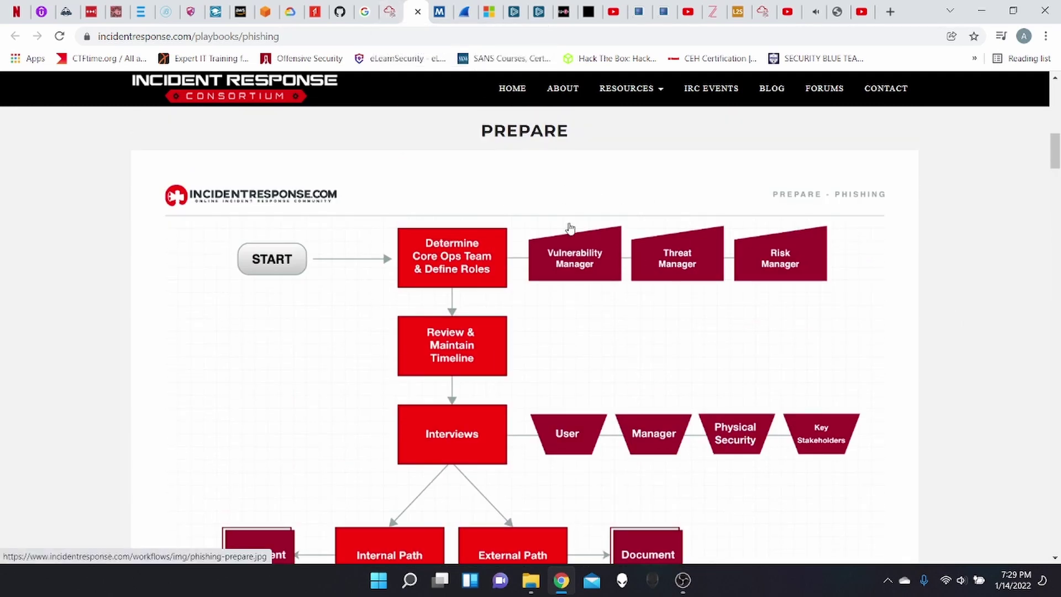
scroll(941, 262, "down", 3)
scroll(941, 262, "up", 3)
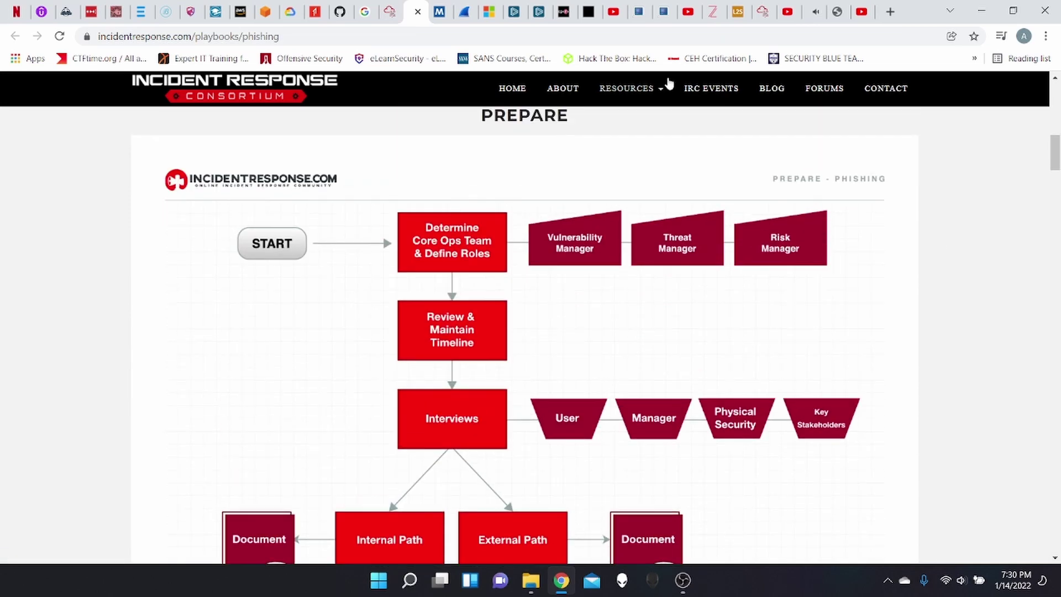
Step: Check Task 9's framework question against the phishing playbook's introduction, and return to the task list in the TryHackMe room
left_click(387, 16)
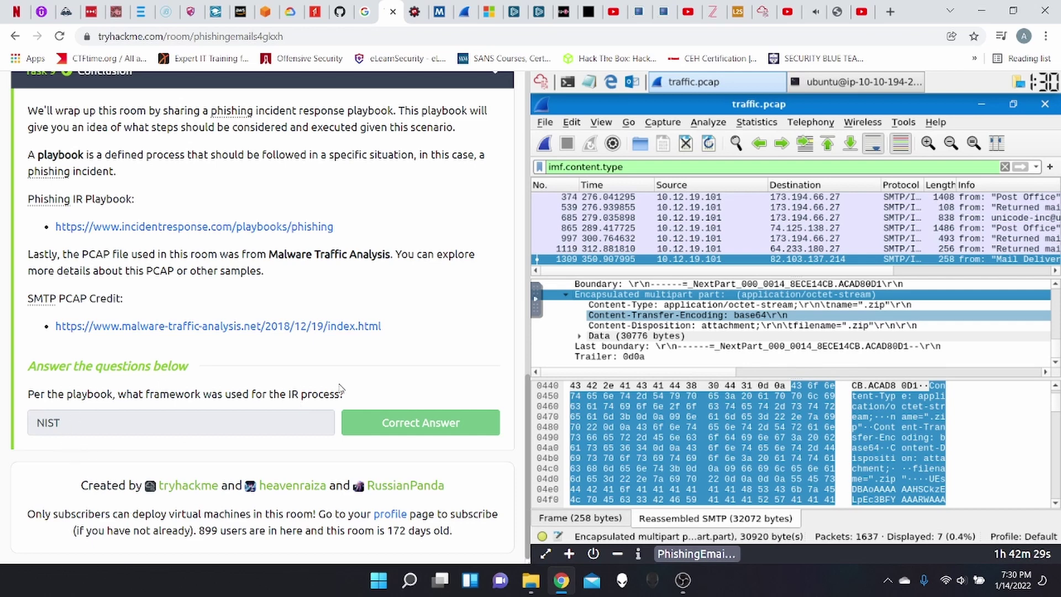
left_click(413, 12)
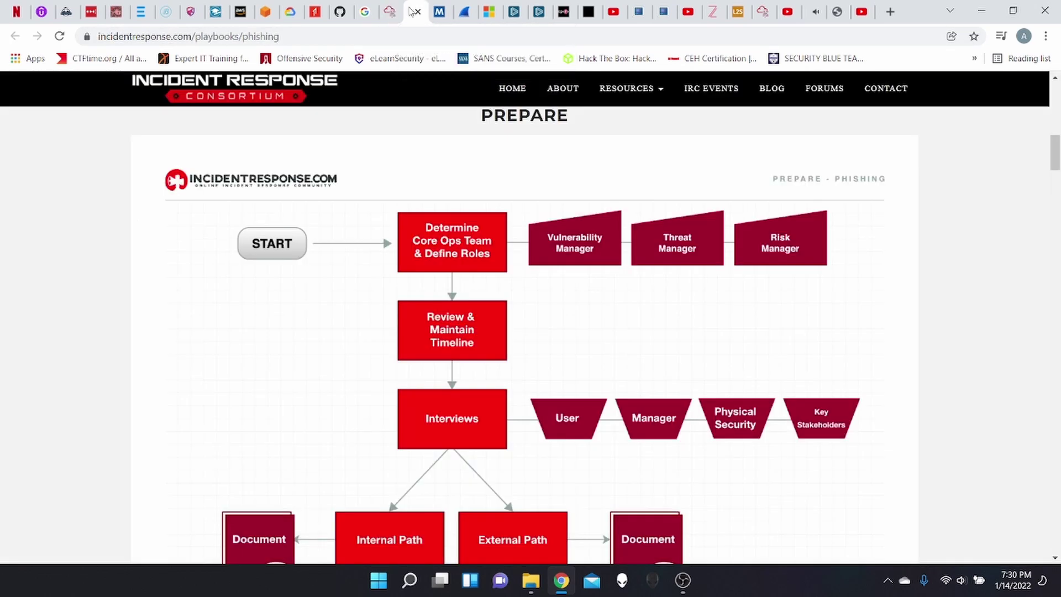
scroll(951, 245, "up", 14)
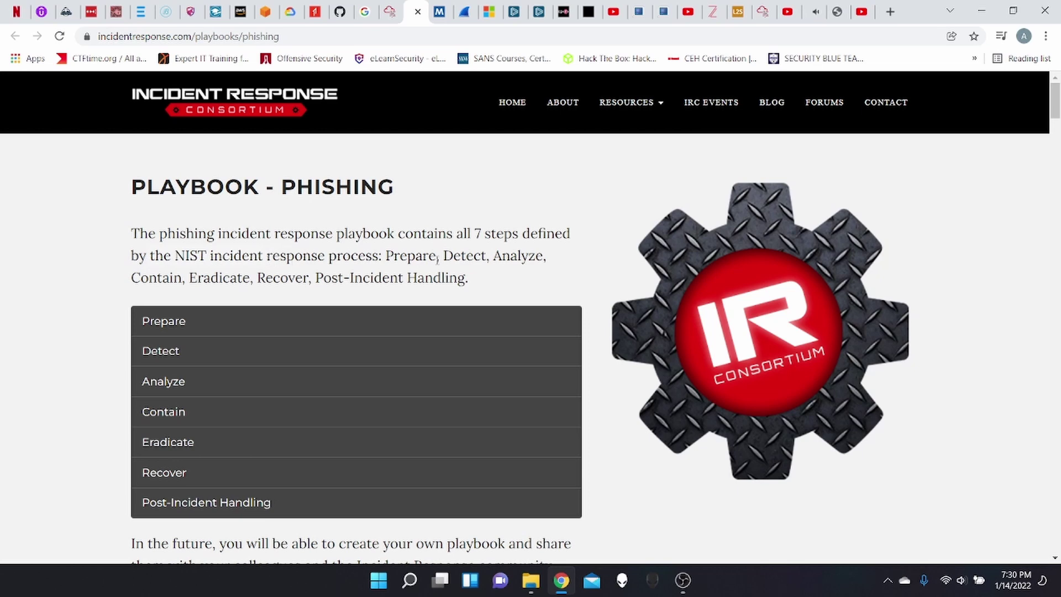
left_click(390, 12)
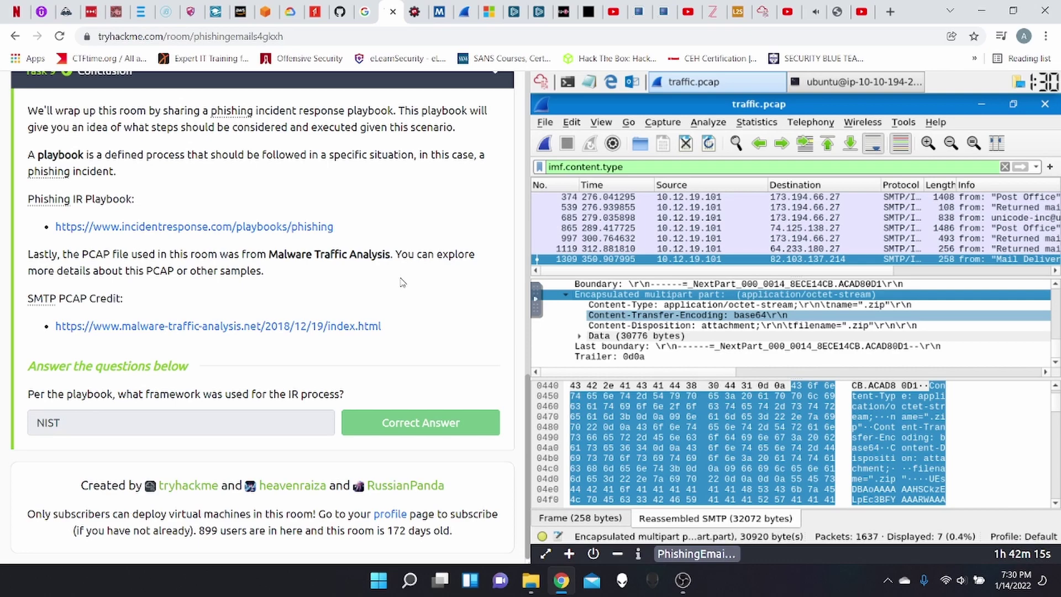
scroll(403, 283, "up", 20)
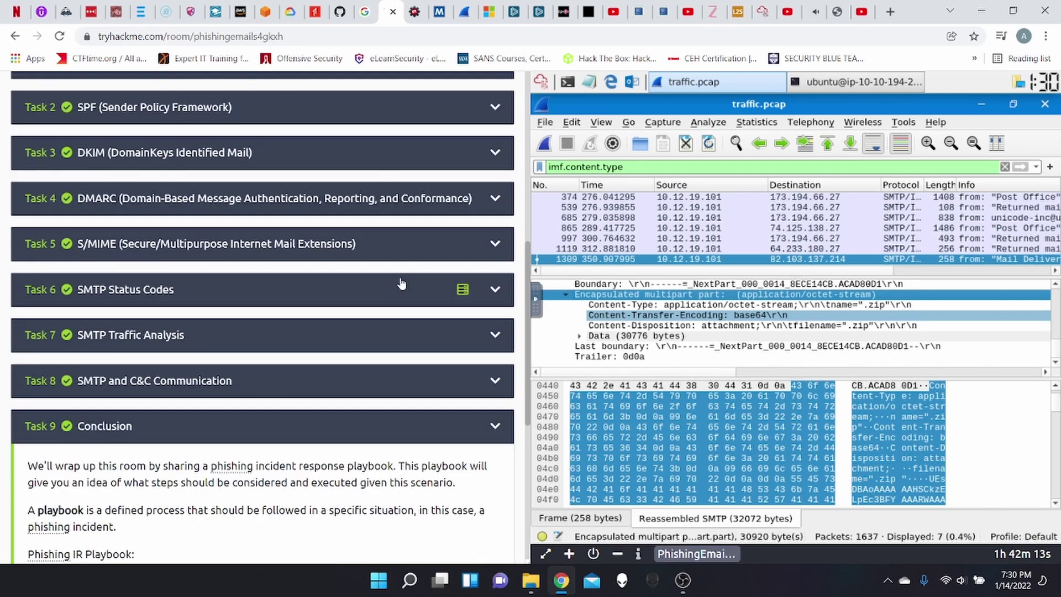